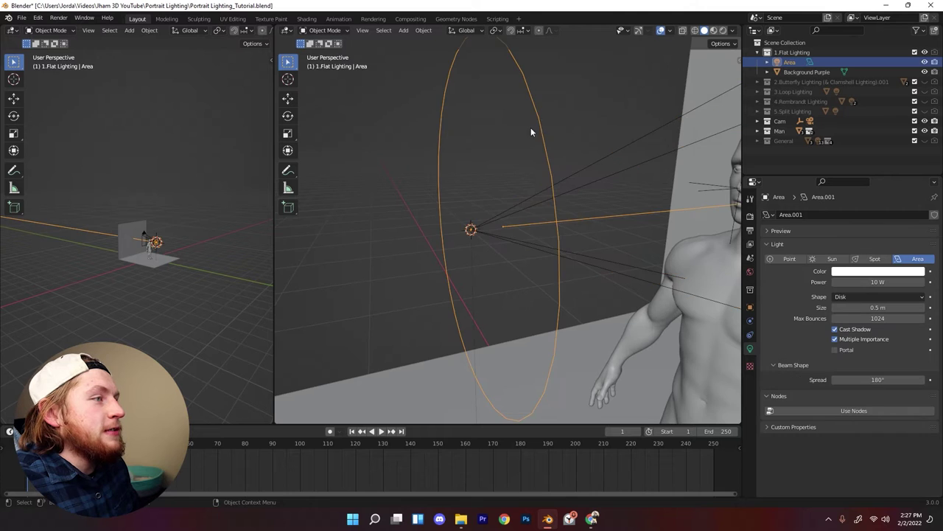
# Step: Select the disk area light facing the figure in the flat lighting setup
pyautogui.moveTo(531, 130); pyautogui.dragTo(520, 190, button='middle')
pyautogui.click(463, 219)
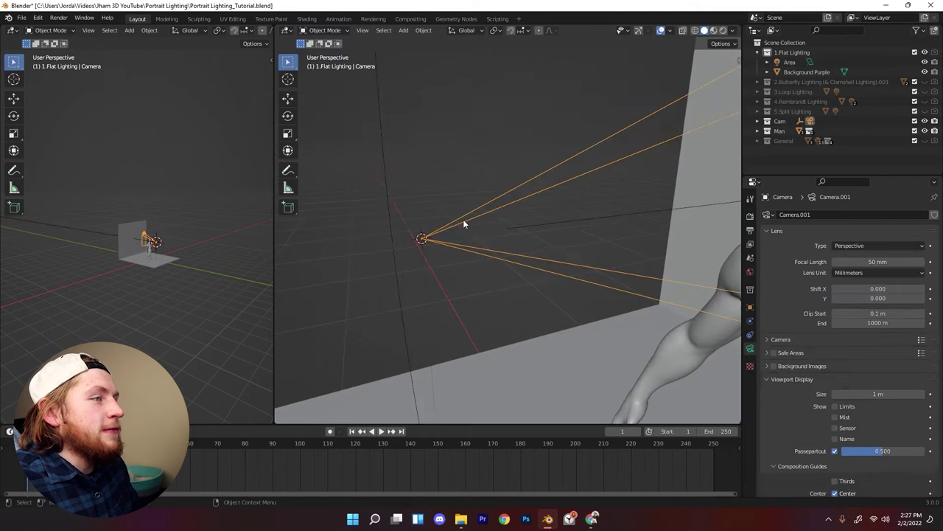
pyautogui.moveTo(463, 219); pyautogui.dragTo(473, 190, button='middle')
pyautogui.click(512, 183)
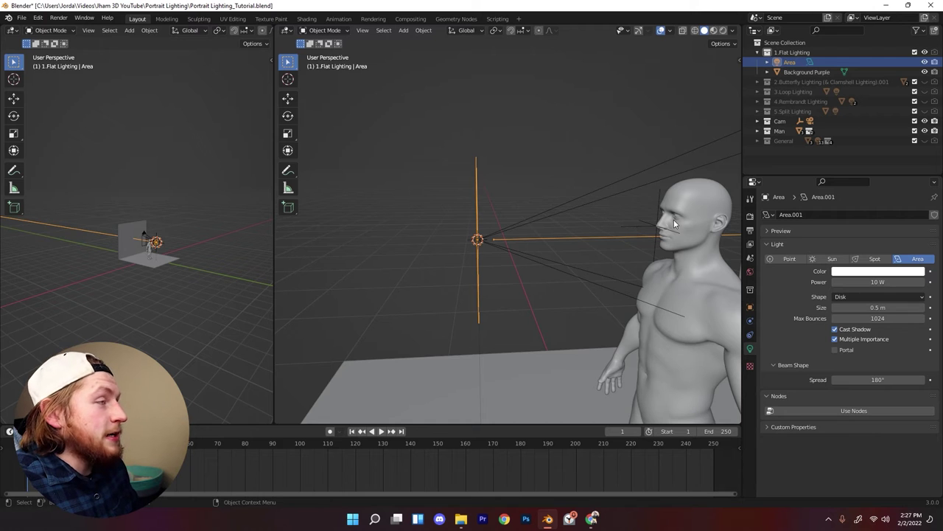
# Step: Show the figure through the camera with rendered shading and enlarge both viewports around the subject
pyautogui.press('KP_0')
pyautogui.click(722, 31)
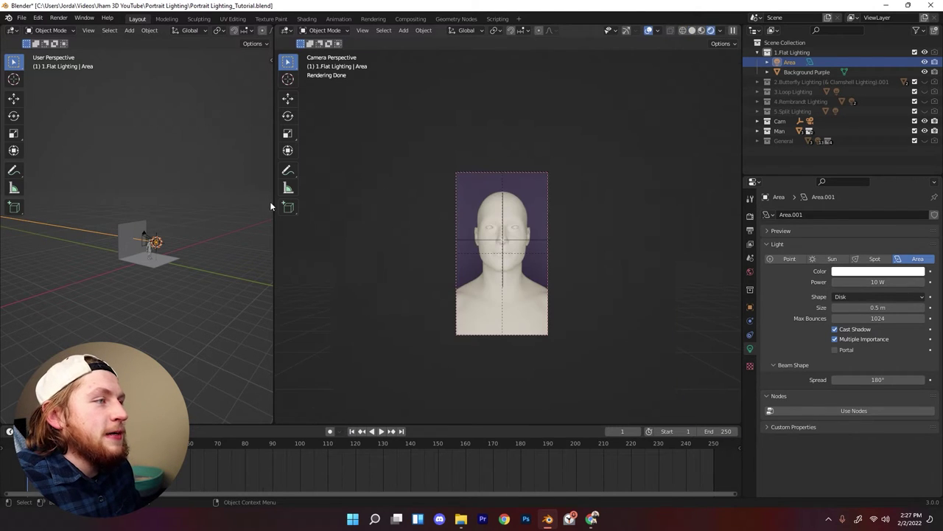
pyautogui.scroll(6, 269, 201)
pyautogui.scroll(7, 479, 272)
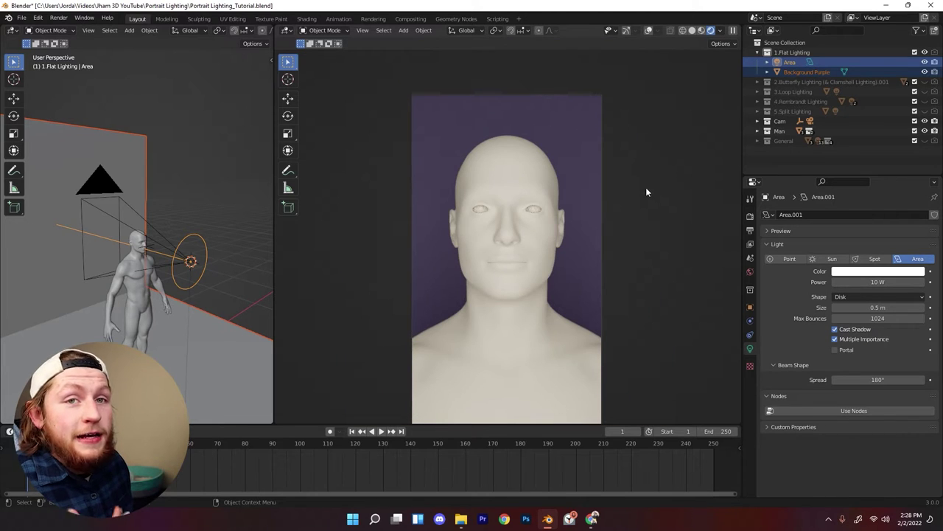
# Step: Hide the 1.Flat Lighting collection and show the 2.Butterfly Lighting (& Clamshell Lighting).001 collection
pyautogui.click(925, 52)
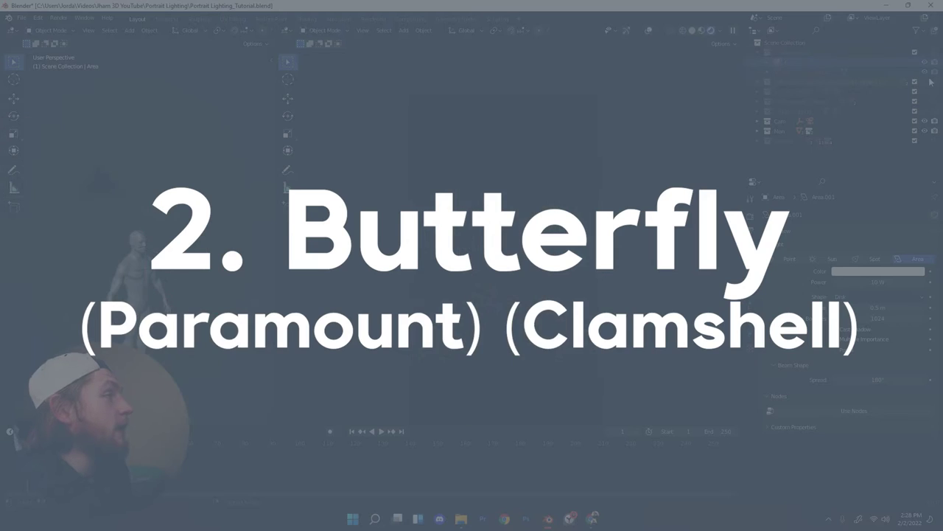
pyautogui.click(925, 82)
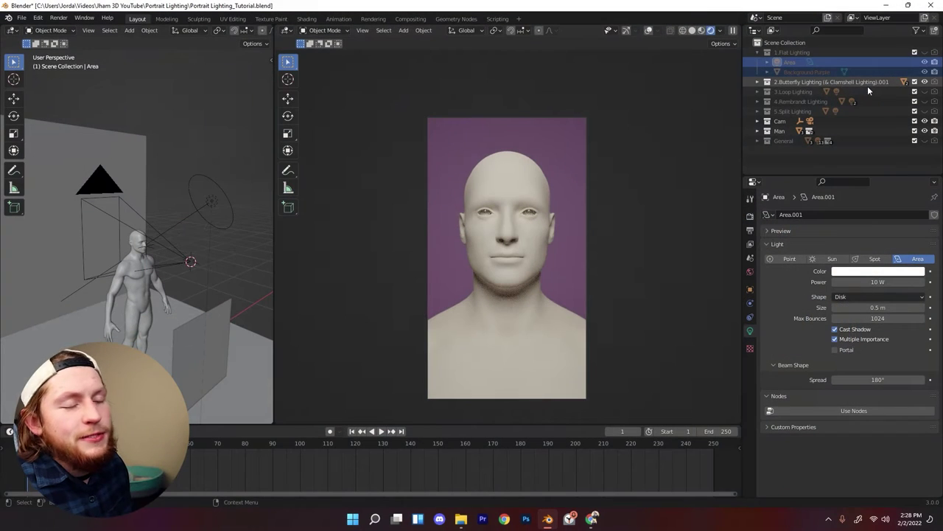
# Step: Select the reflector plane in front of the figure and examine its placement from several sides
pyautogui.scroll(-4, 620, 266)
pyautogui.moveTo(620, 265); pyautogui.dragTo(516, 270, button='middle')
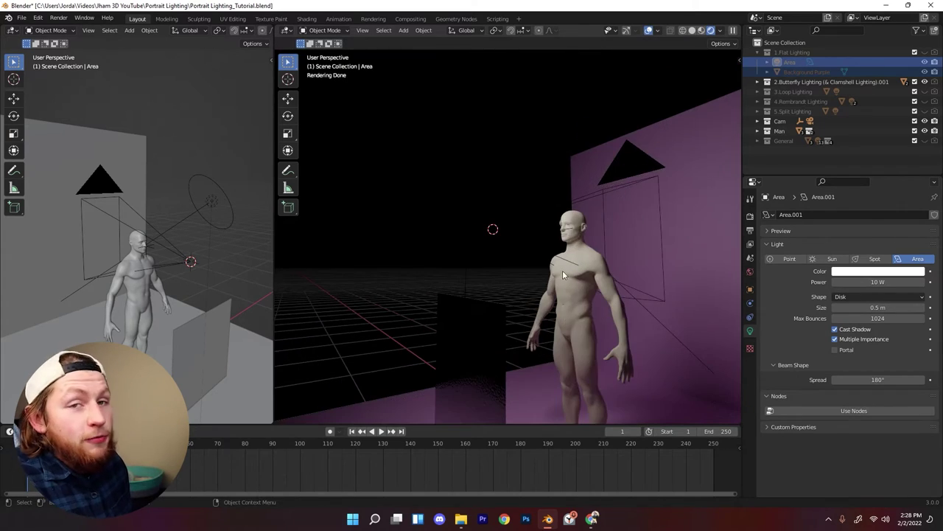
pyautogui.click(516, 272)
pyautogui.moveTo(622, 177); pyautogui.dragTo(557, 265, button='middle')
pyautogui.moveTo(221, 251); pyautogui.dragTo(232, 279, button='middle')
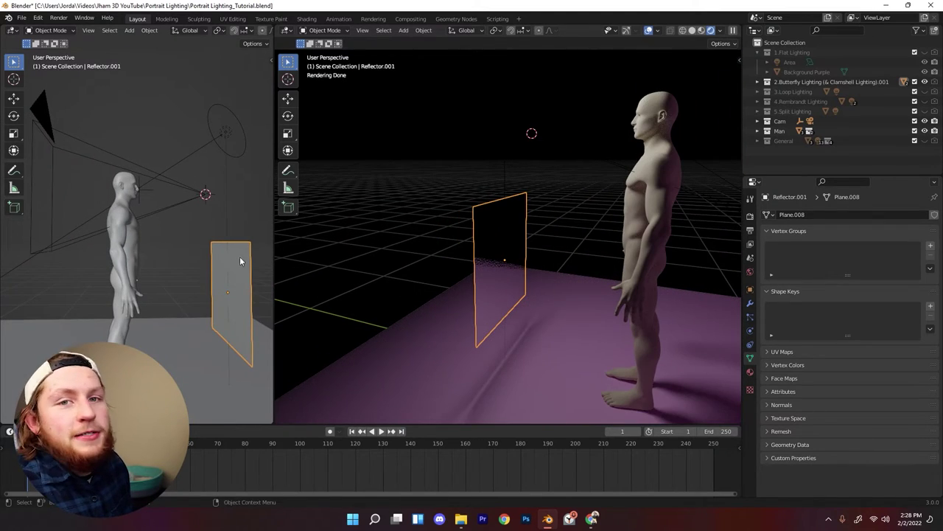
pyautogui.moveTo(491, 253); pyautogui.dragTo(543, 261, button='middle')
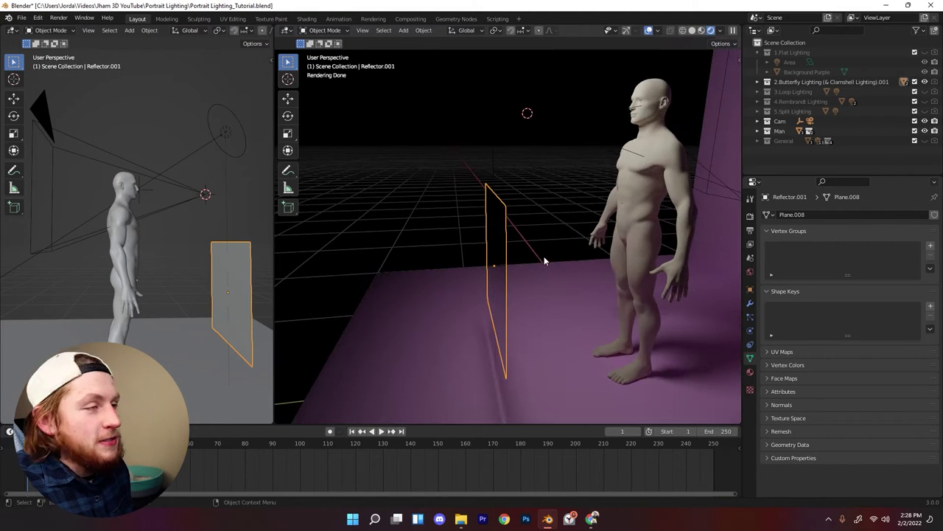
pyautogui.moveTo(489, 248); pyautogui.dragTo(511, 242, button='middle')
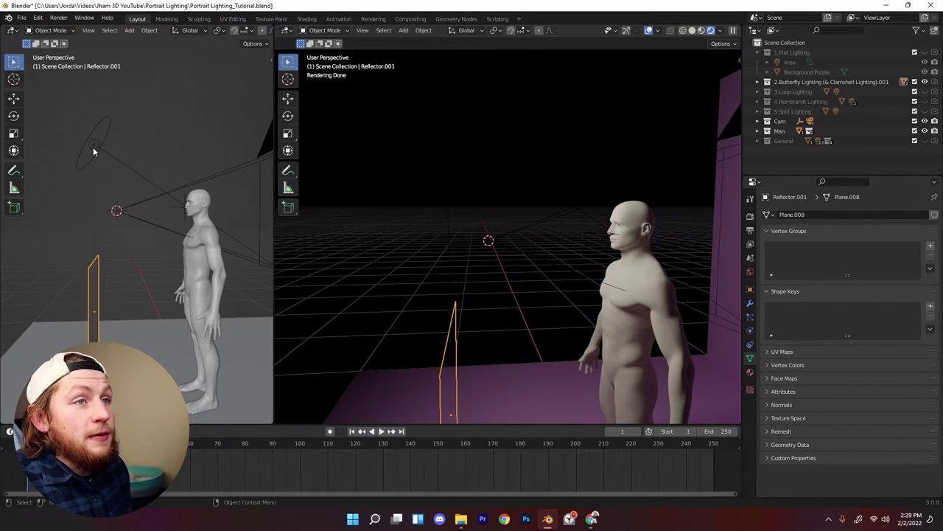
# Step: Select the butterfly area light above the face, examine its downward angle, and return to the camera view
pyautogui.click(93, 146)
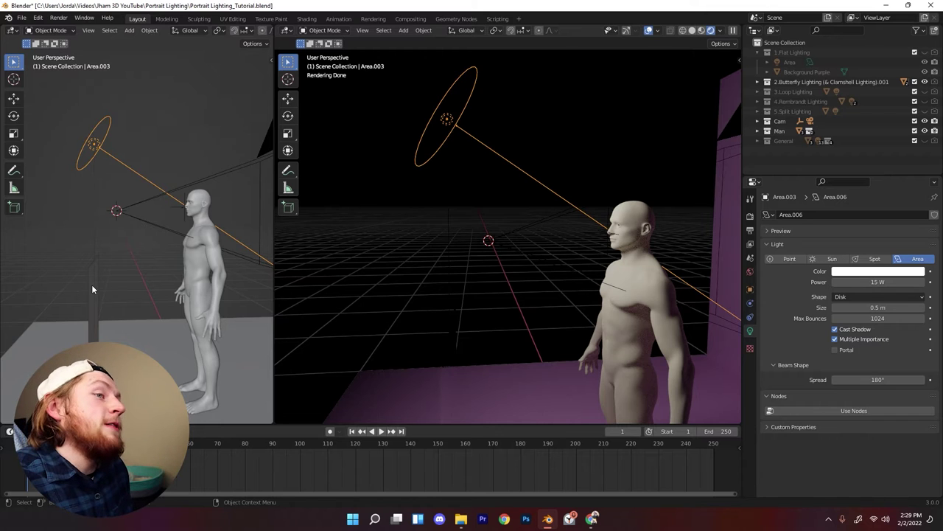
pyautogui.moveTo(448, 260); pyautogui.dragTo(480, 249, button='middle')
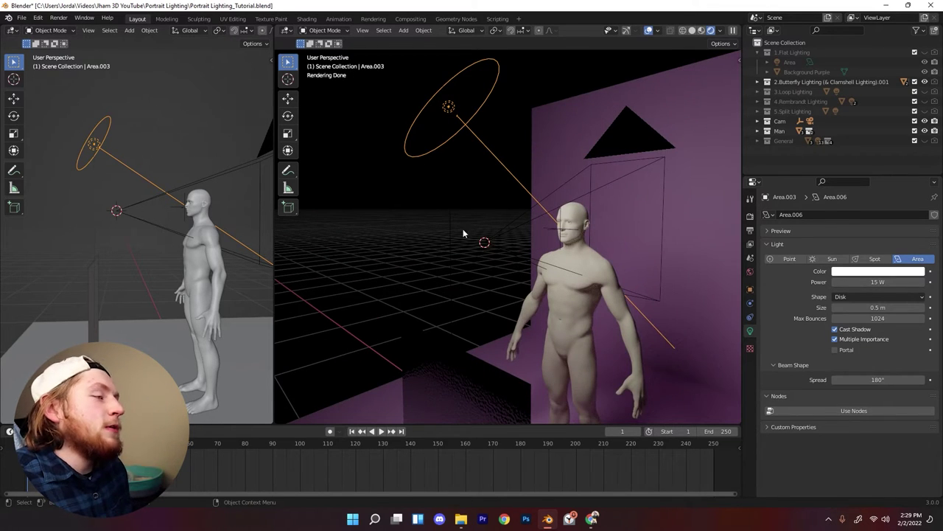
pyautogui.moveTo(500, 242); pyautogui.dragTo(547, 238, button='middle')
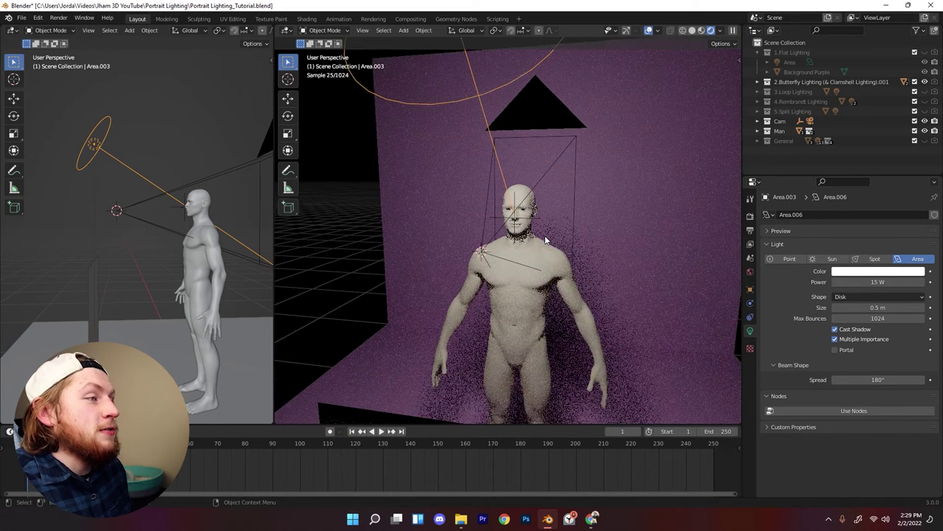
pyautogui.press('KP_0')
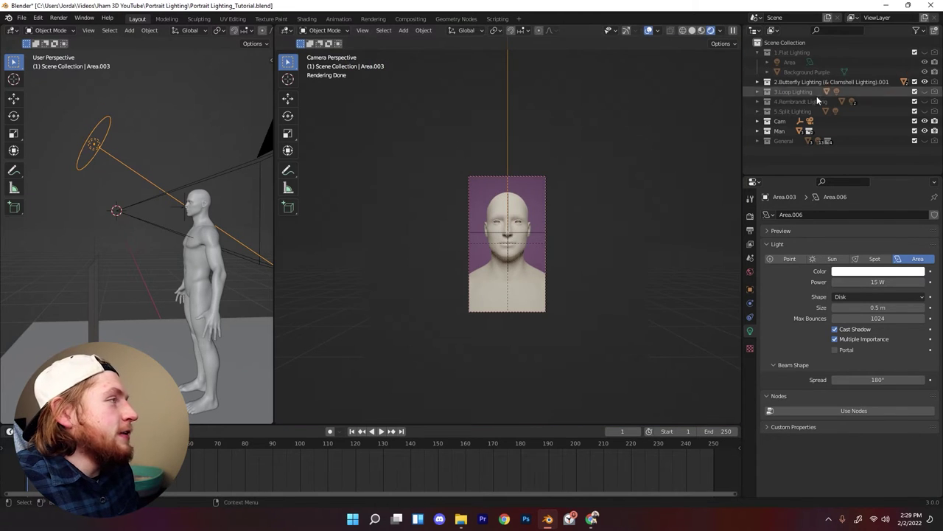
# Step: Inspect the butterfly setup from the side with viewport overlays turned off, and restore the overlays
pyautogui.click(648, 32)
pyautogui.moveTo(582, 133); pyautogui.dragTo(556, 211, button='middle')
pyautogui.moveTo(639, 187); pyautogui.dragTo(560, 221, button='middle')
pyautogui.click(648, 32)
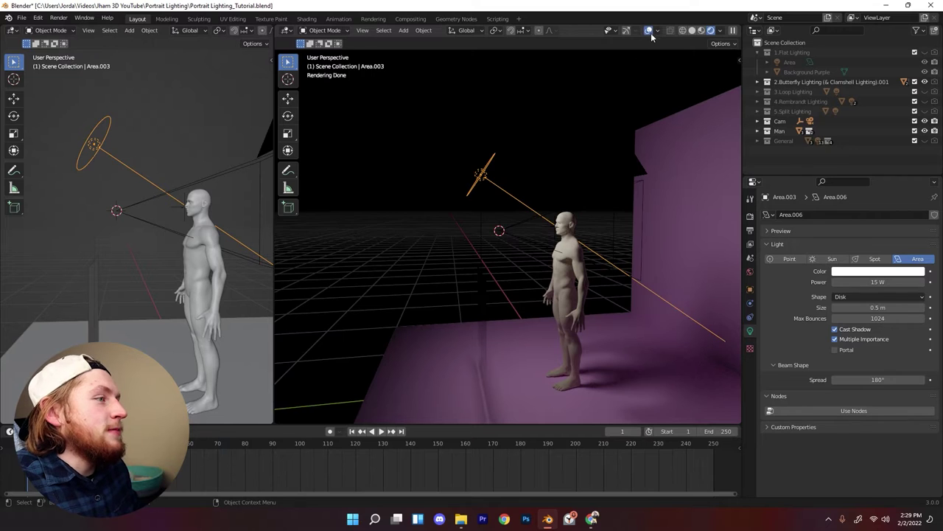
# Step: Select the reflector plane, check its position relative to the face, and return to the rendered camera view
pyautogui.click(486, 296)
pyautogui.press('r')
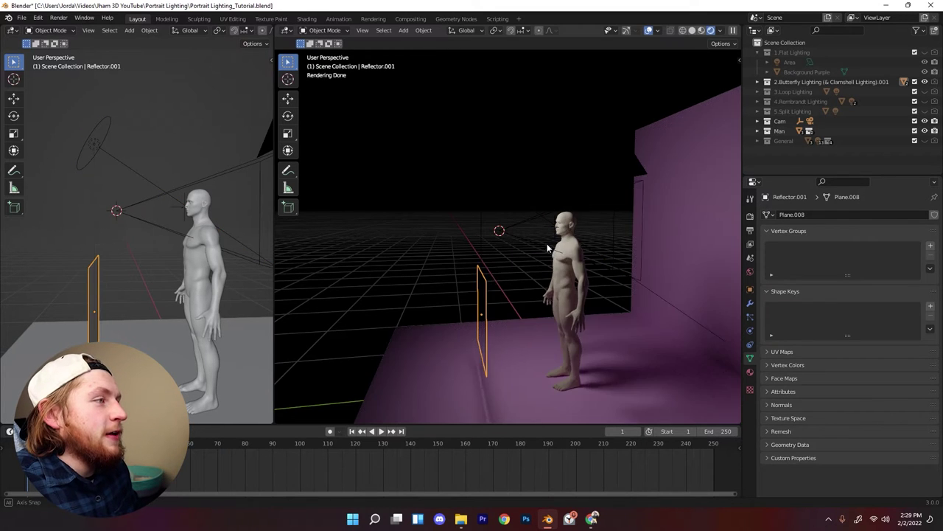
pyautogui.click(547, 249)
pyautogui.moveTo(548, 248); pyautogui.dragTo(571, 222, button='middle')
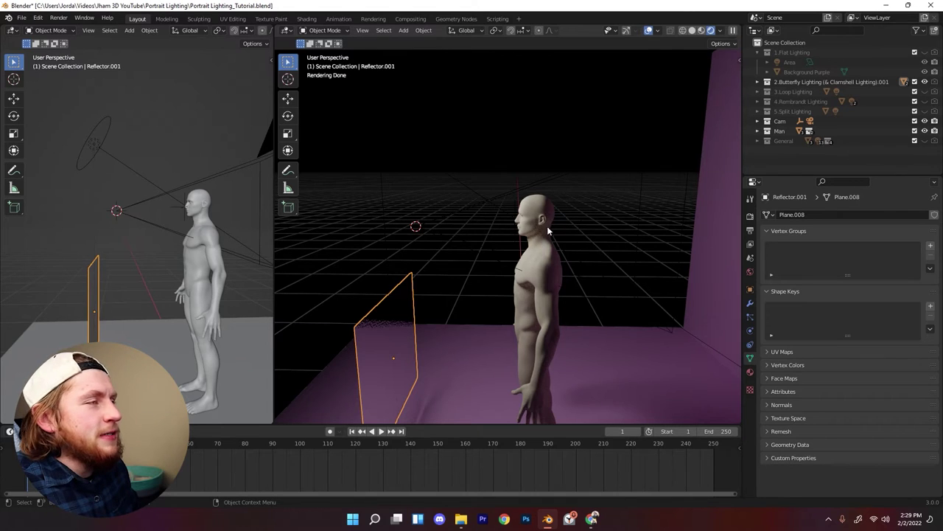
pyautogui.moveTo(580, 211); pyautogui.dragTo(610, 176, button='middle')
pyautogui.press('KP_0')
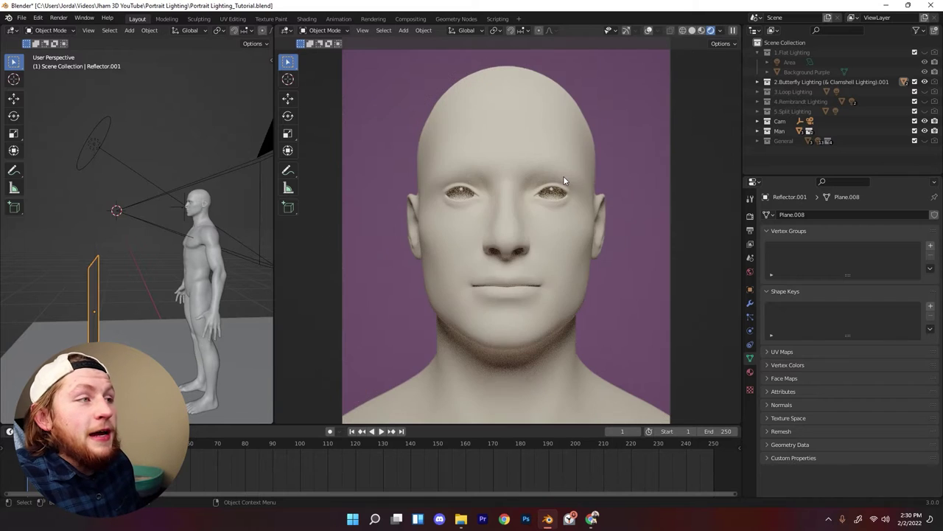
# Step: Select the butterfly area light above the figure in the solid-shaded viewport
pyautogui.hotkey('ctrl', 'z')
pyautogui.scroll(2, 116, 210)
pyautogui.moveTo(124, 220); pyautogui.dragTo(145, 256, button='middle')
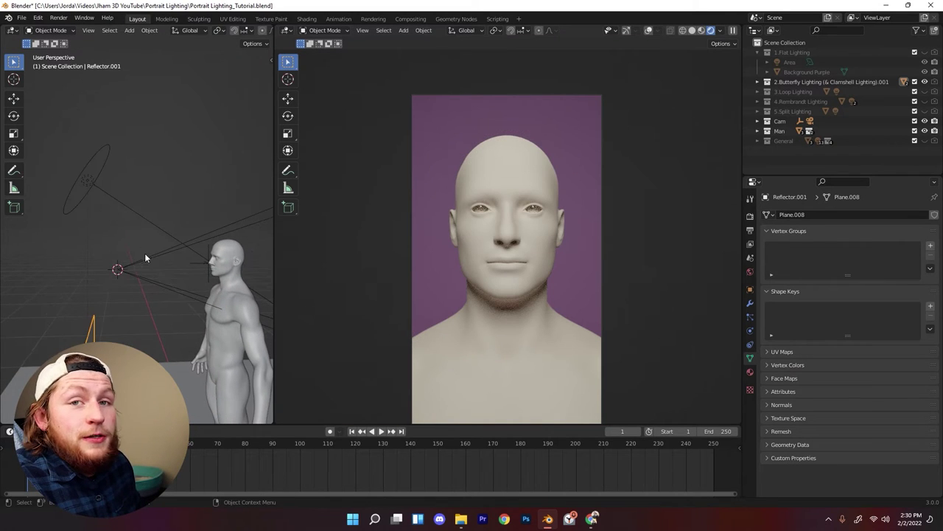
pyautogui.click(87, 184)
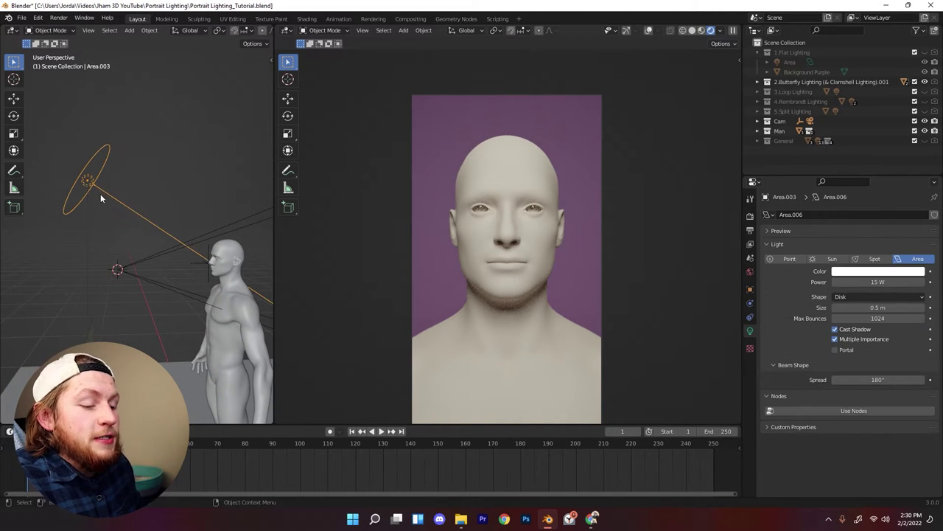
# Step: Hide the butterfly lighting collection and show 1.Flat Lighting to compare its light position
pyautogui.click(924, 53)
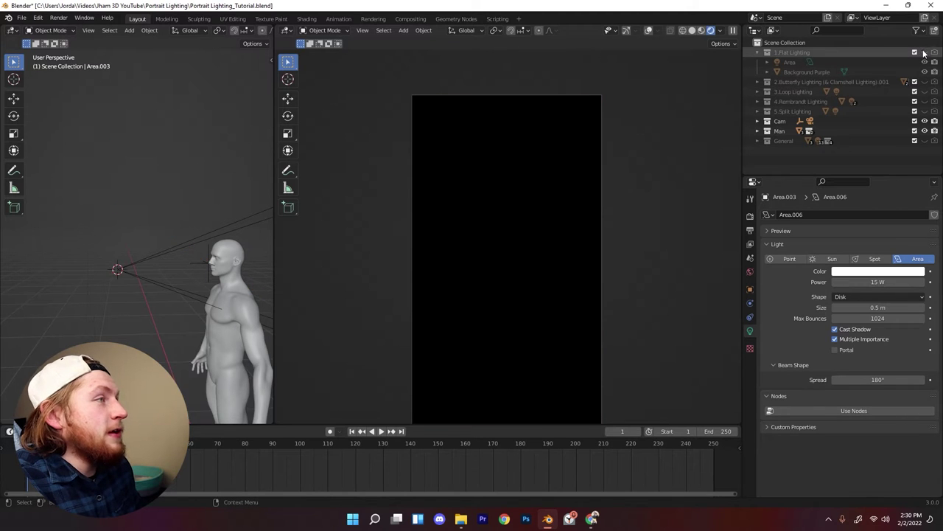
pyautogui.click(924, 52)
pyautogui.moveTo(237, 218); pyautogui.dragTo(85, 213, button='middle')
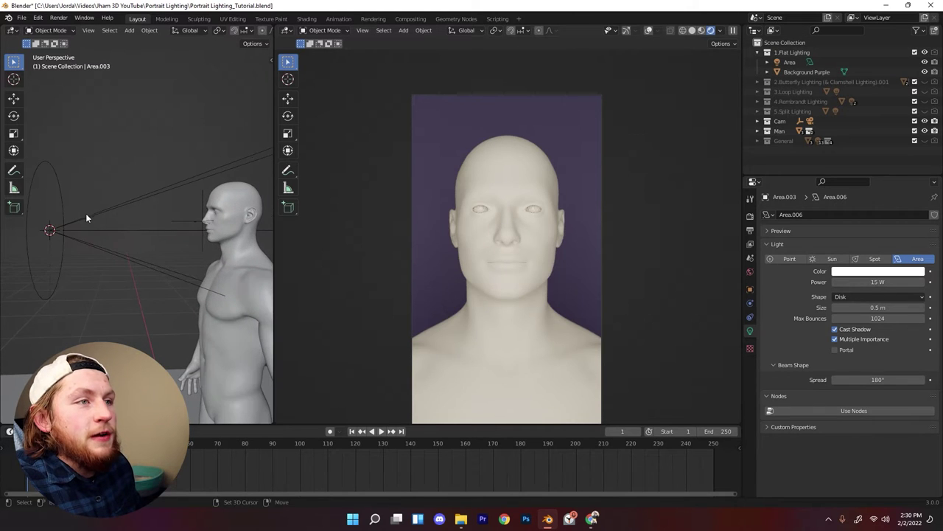
# Step: Widen the solid-shaded viewport and show the butterfly lighting collection instead of flat lighting, with its area light seen from the side
pyautogui.moveTo(274, 213); pyautogui.dragTo(379, 213)
pyautogui.keyDown('ctrl'); pyautogui.click(924, 82); pyautogui.keyUp('ctrl')
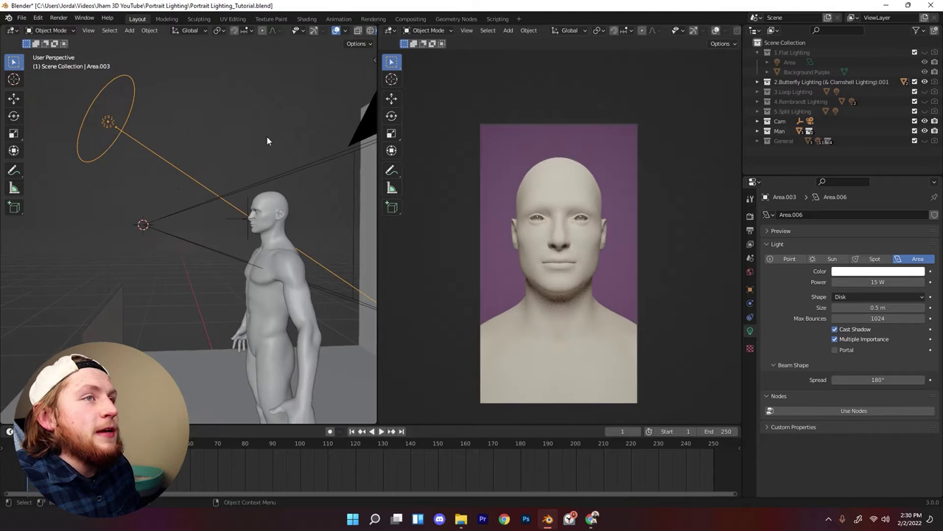
pyautogui.moveTo(267, 136); pyautogui.dragTo(250, 226, button='middle')
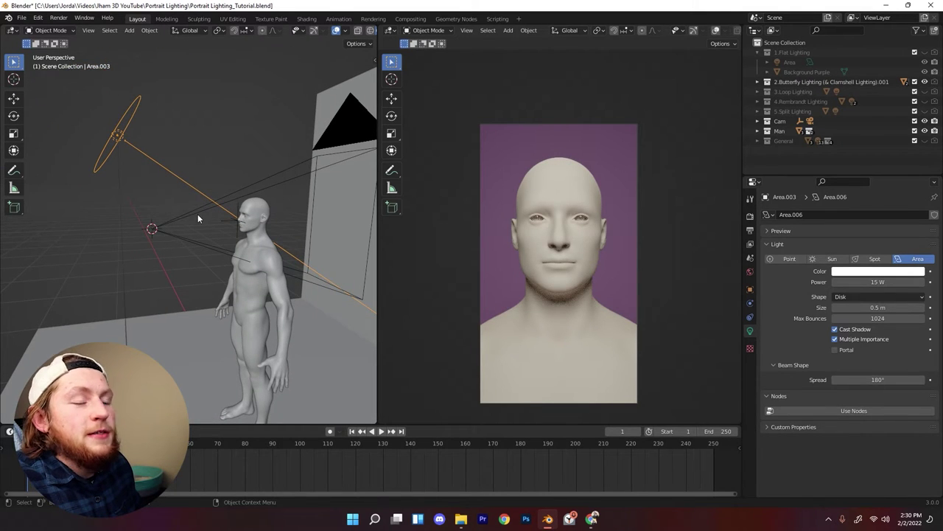
# Step: Examine the shadow under the nose in the butterfly lighting render, close up and at face framing
pyautogui.scroll(3, 576, 231)
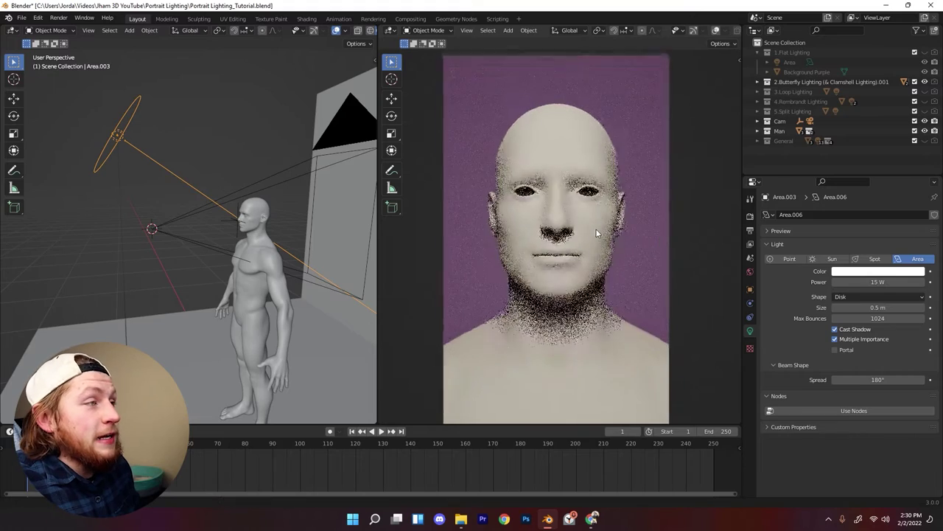
pyautogui.scroll(4, 595, 228)
pyautogui.scroll(4, 594, 229)
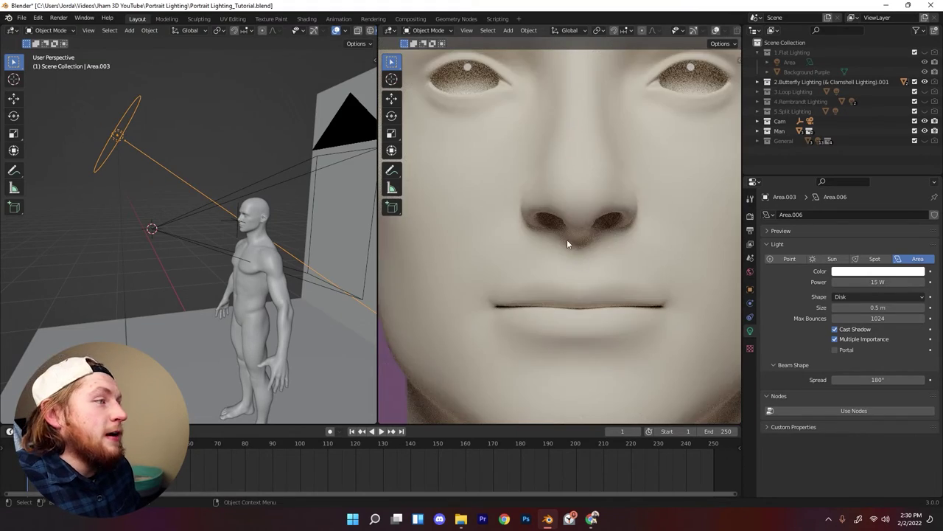
pyautogui.scroll(-10, 554, 225)
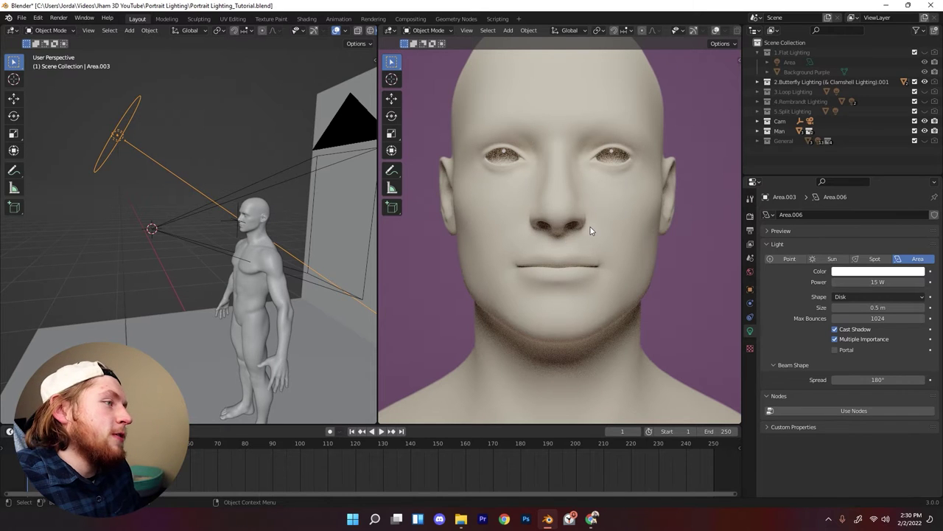
pyautogui.scroll(3, 532, 240)
pyautogui.scroll(-3, 533, 244)
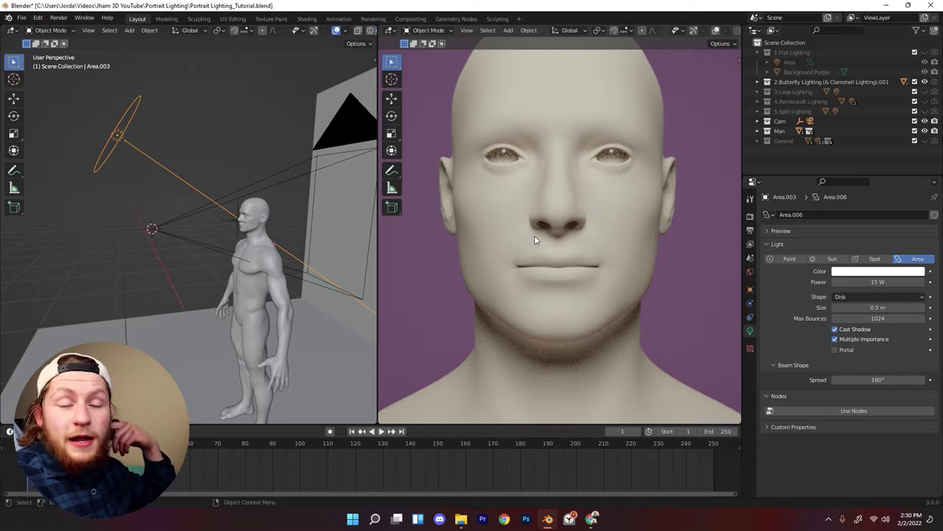
pyautogui.scroll(2, 532, 236)
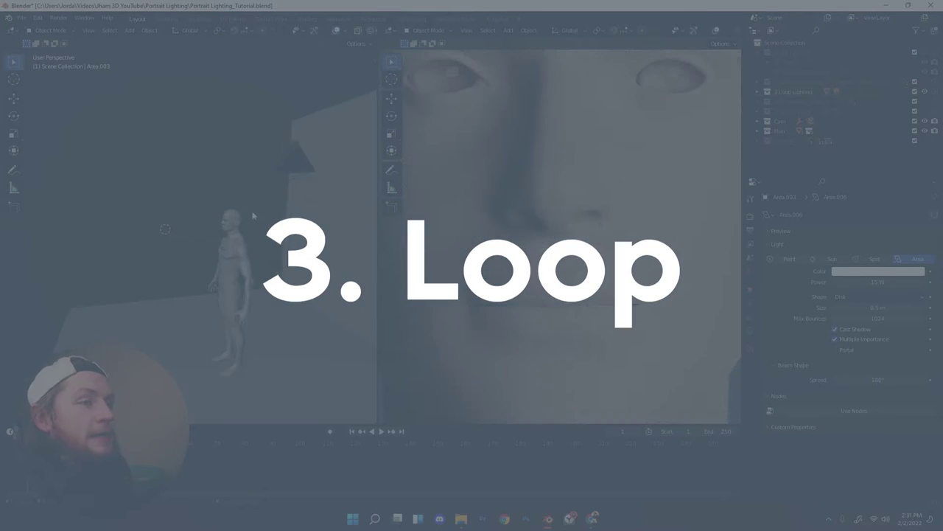
# Step: Examine the loop lighting setup from above and around the head, and the resulting nose shadow in the camera render
pyautogui.press('KP_7')
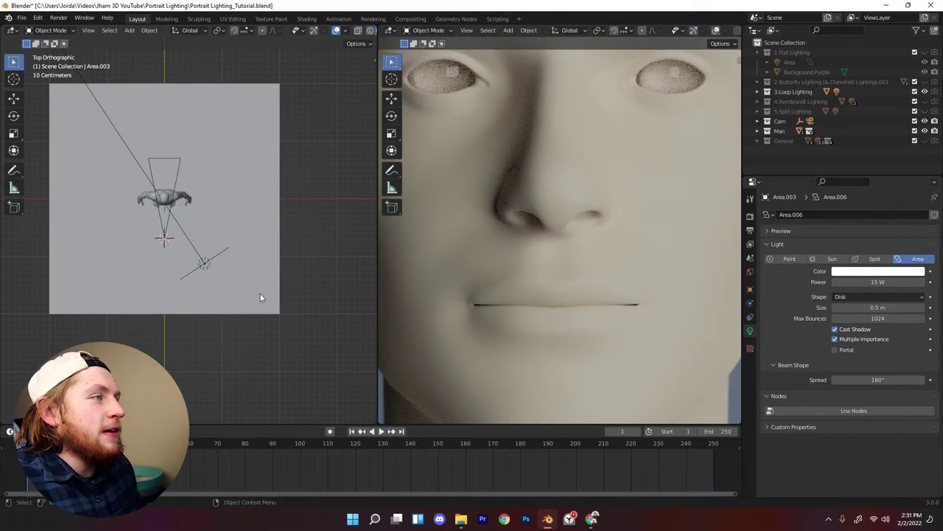
pyautogui.scroll(-3, 518, 280)
pyautogui.press('KP_0')
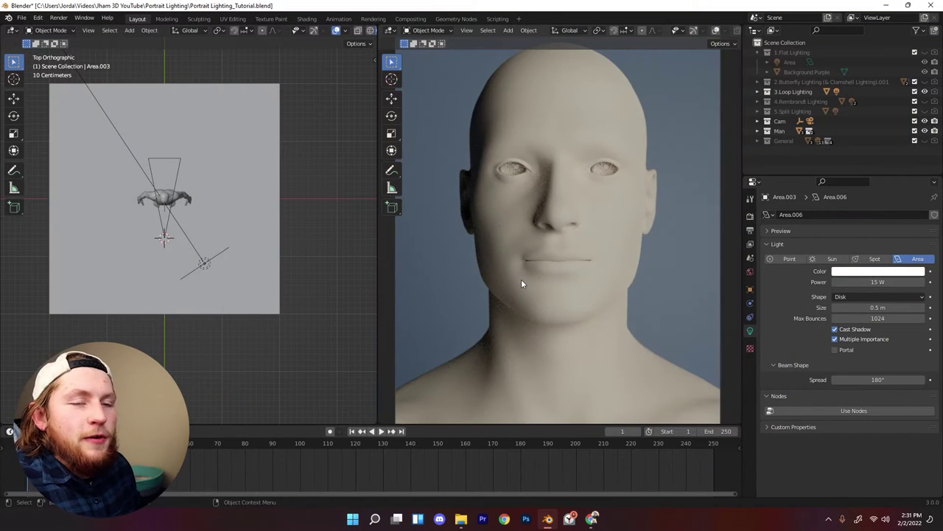
pyautogui.scroll(2, 287, 290)
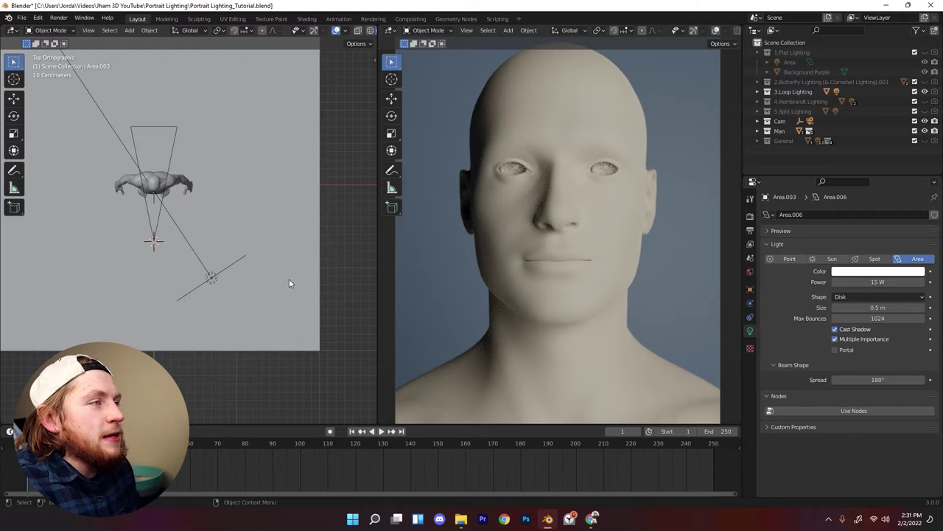
pyautogui.moveTo(289, 271); pyautogui.dragTo(203, 227, button='middle')
pyautogui.scroll(3, 204, 227)
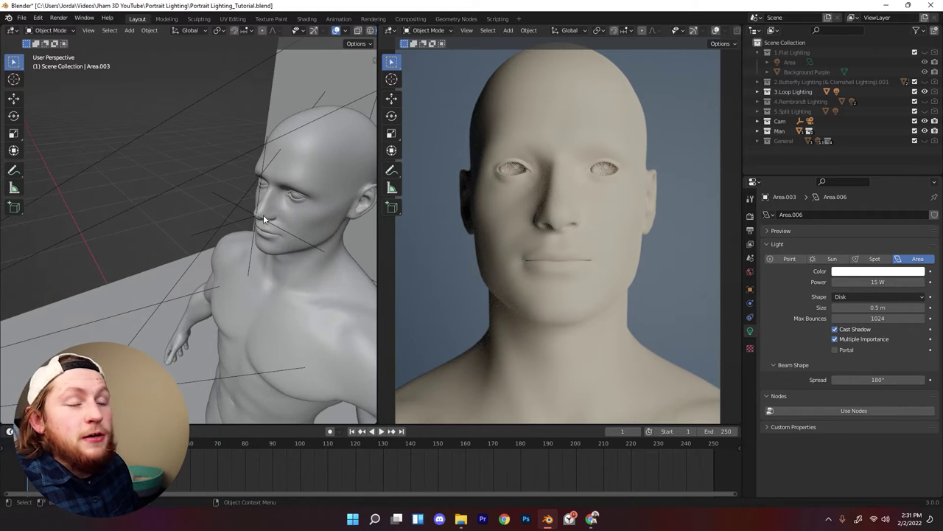
pyautogui.moveTo(221, 257); pyautogui.dragTo(278, 235, button='middle')
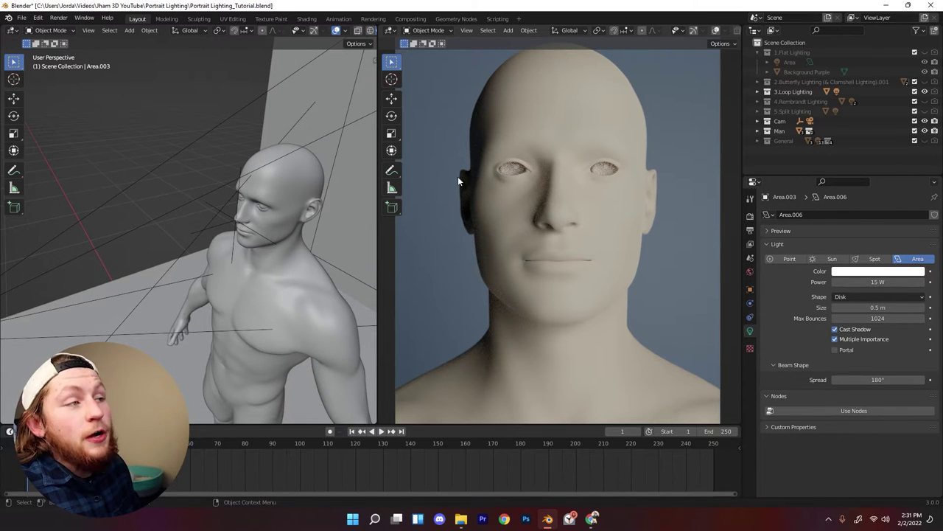
pyautogui.scroll(-3, 565, 225)
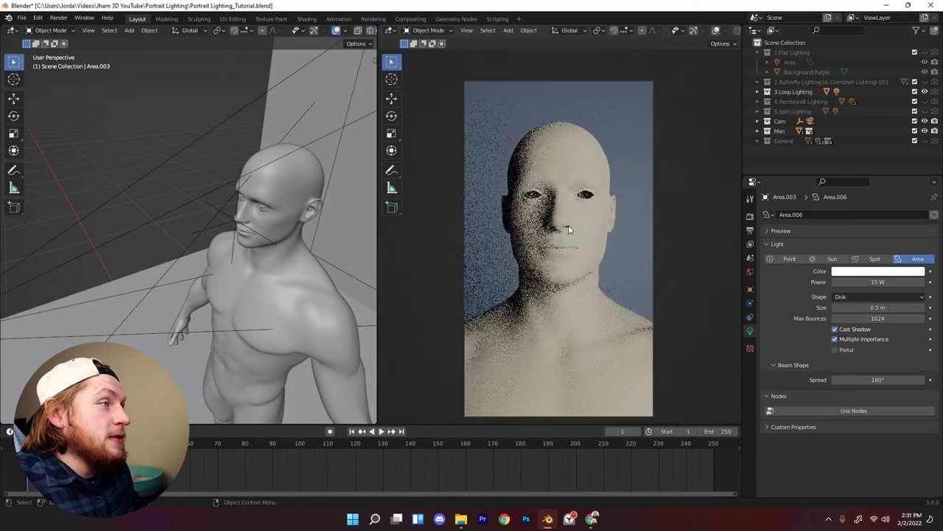
# Step: Examine the loop light's angle and distance to the figure from directly above
pyautogui.press('KP_7')
pyautogui.scroll(-2, 265, 247)
pyautogui.scroll(-2, 261, 245)
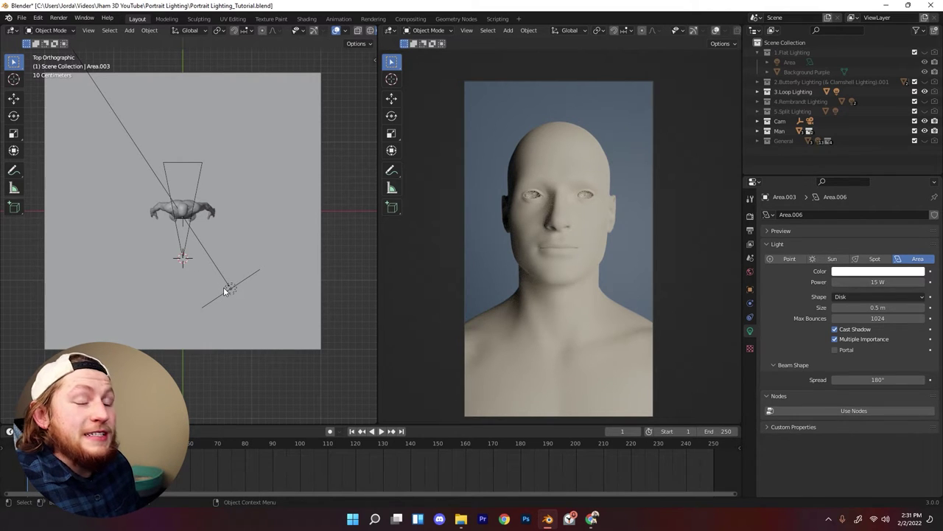
pyautogui.moveTo(304, 275); pyautogui.dragTo(207, 346, button='middle')
pyautogui.press('KP_7')
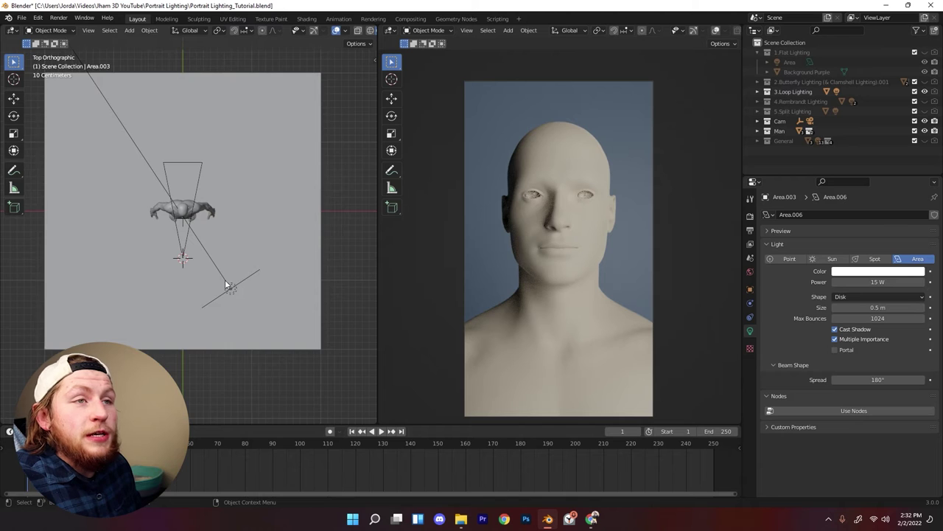
pyautogui.scroll(-1, 245, 289)
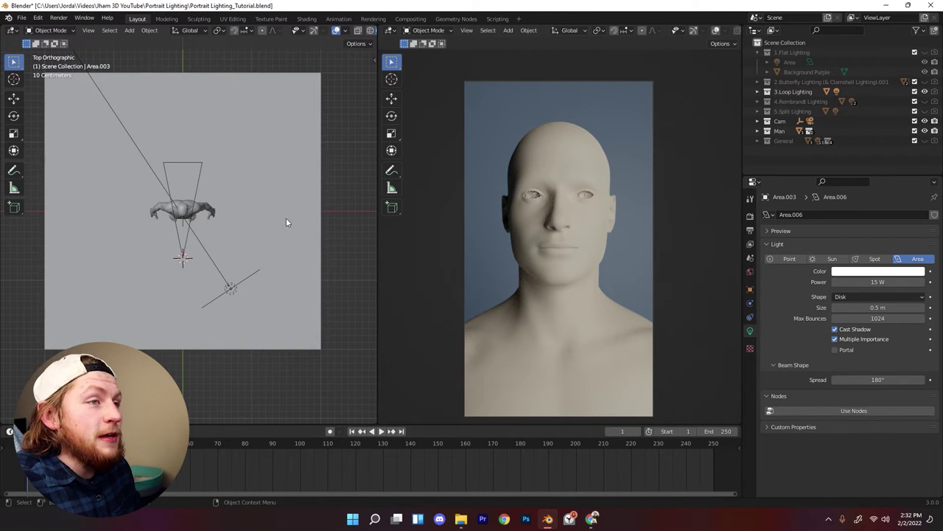
pyautogui.scroll(-1, 286, 225)
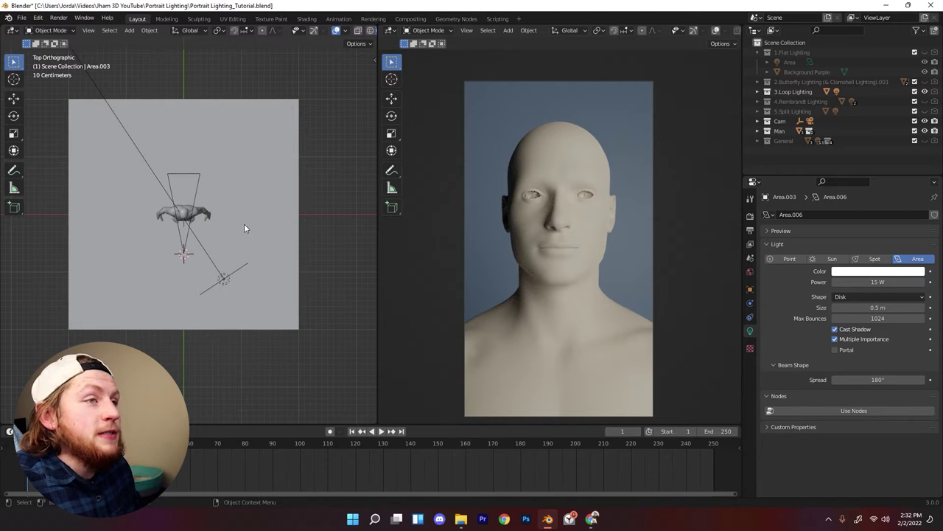
# Step: Examine the soft loop shadow beside the nose in the camera render at close range
pyautogui.hotkey('ctrl', 'z')
pyautogui.moveTo(390, 518)
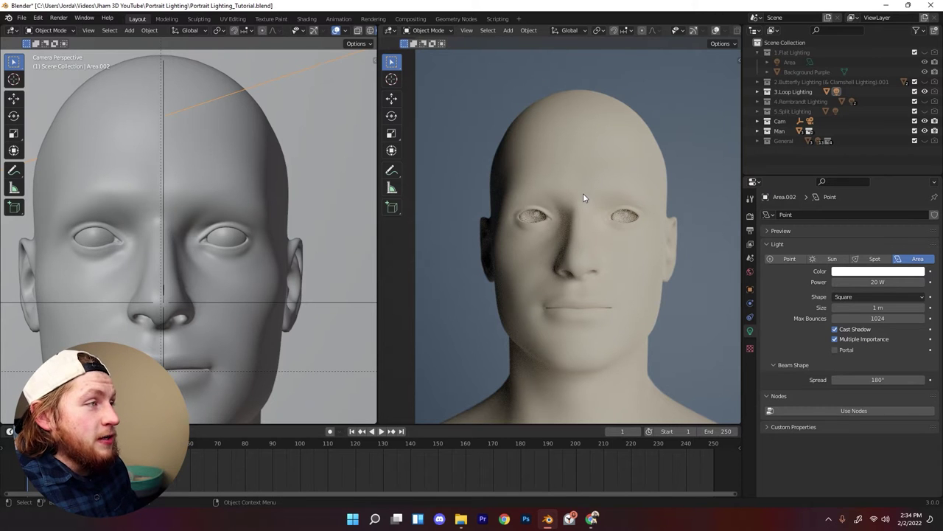
pyautogui.scroll(2, 565, 269)
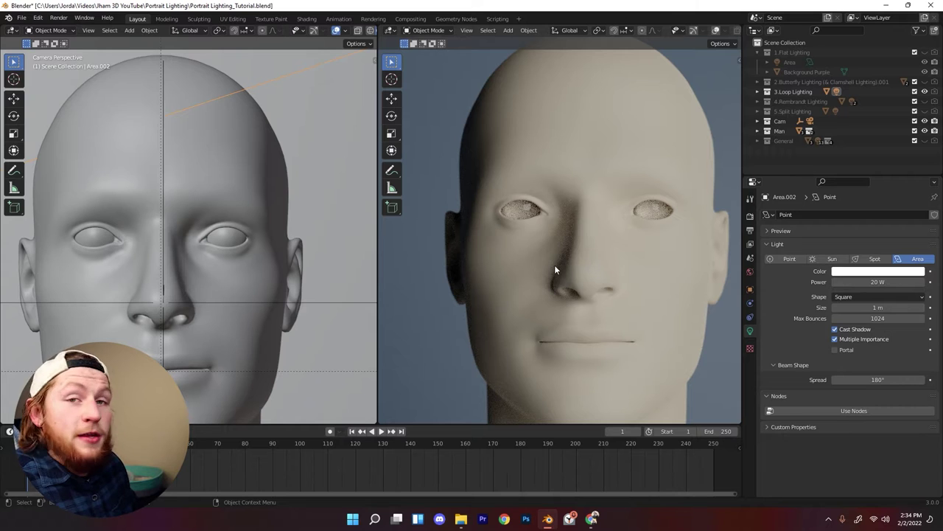
pyautogui.scroll(1, 567, 276)
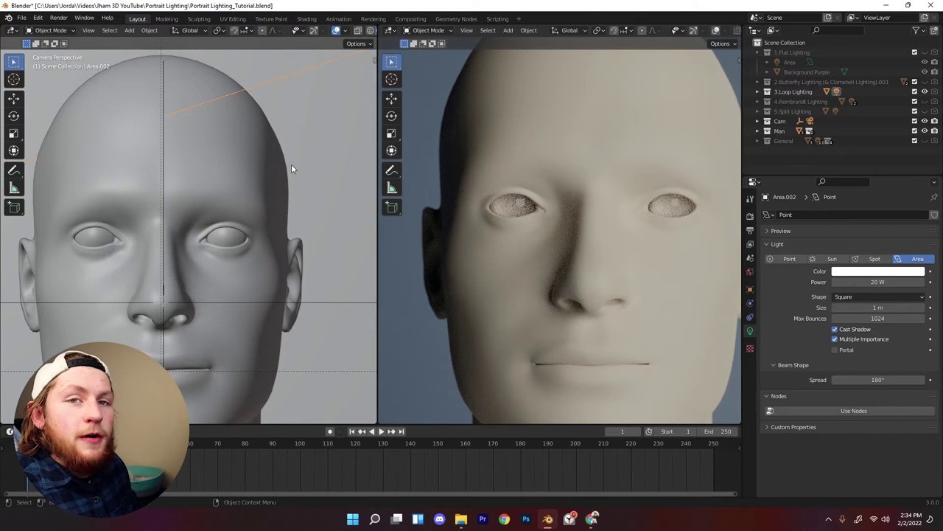
pyautogui.scroll(-2, 578, 230)
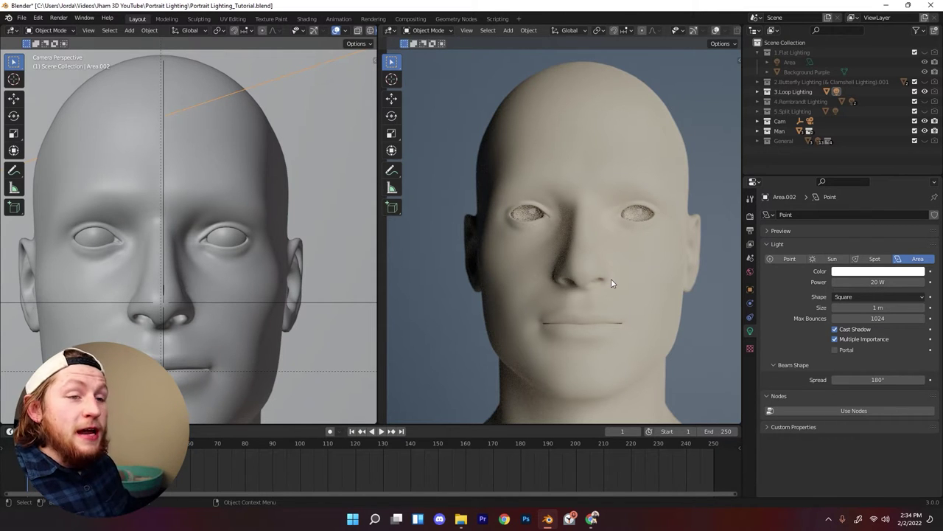
pyautogui.scroll(1, 605, 279)
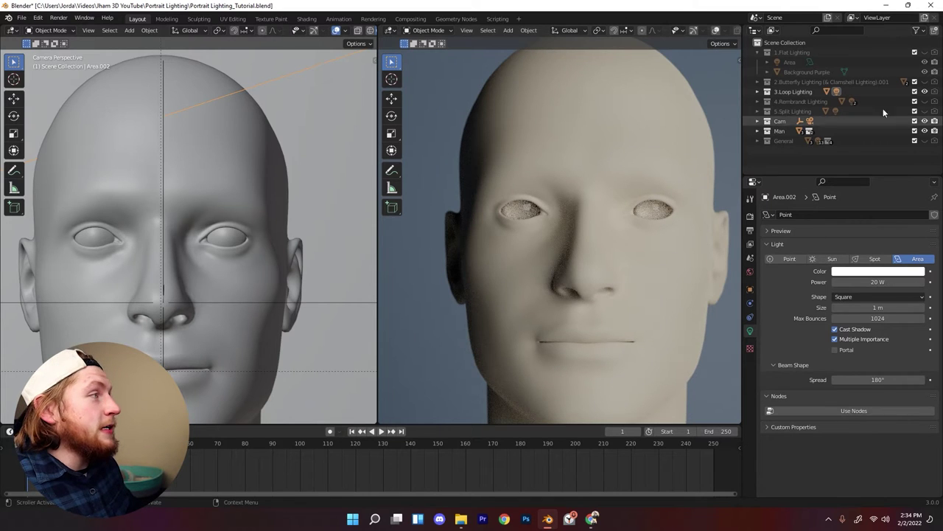
# Step: Swap the visible collection from 3.Loop Lighting to 2.Butterfly Lighting and back to compare their nose shadows
pyautogui.click(924, 91)
pyautogui.click(925, 82)
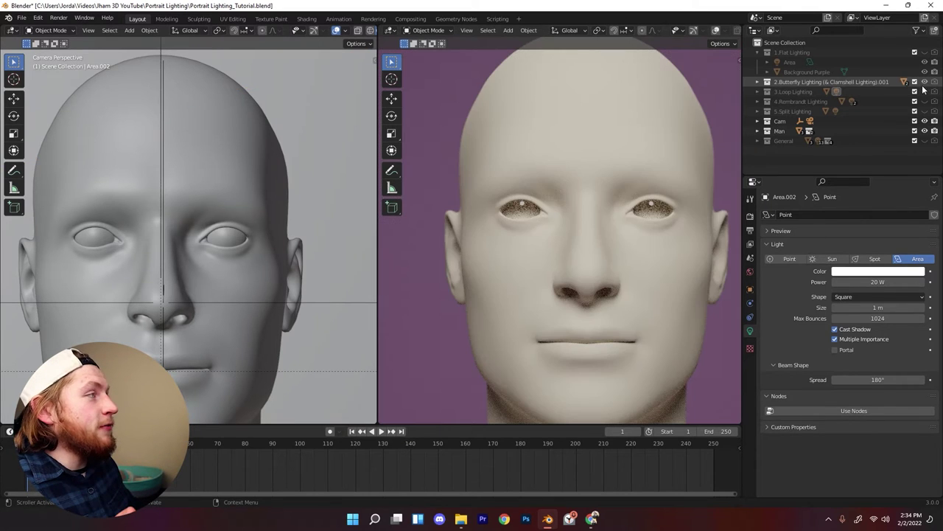
pyautogui.click(925, 82)
pyautogui.click(925, 91)
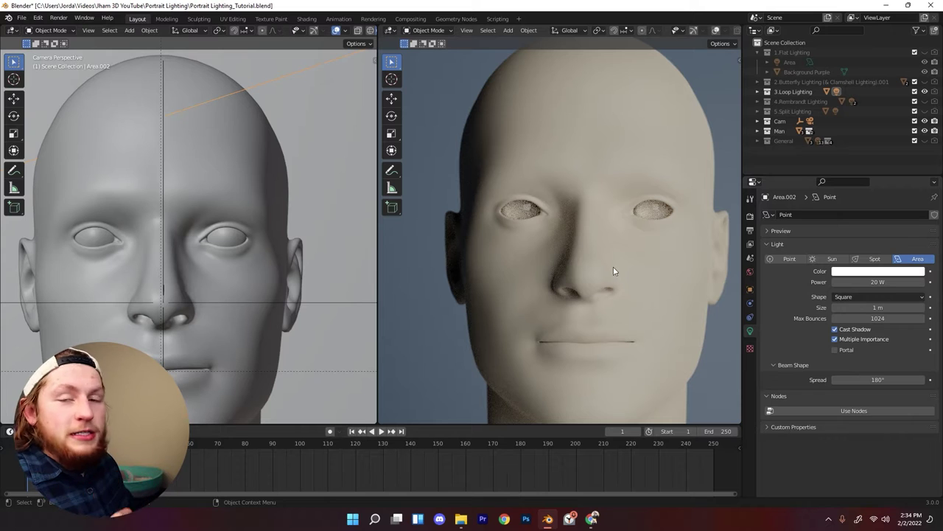
# Step: Examine the loop lighting at full portrait framing in both camera views, ending close up on the rendered face
pyautogui.scroll(-1, 597, 255)
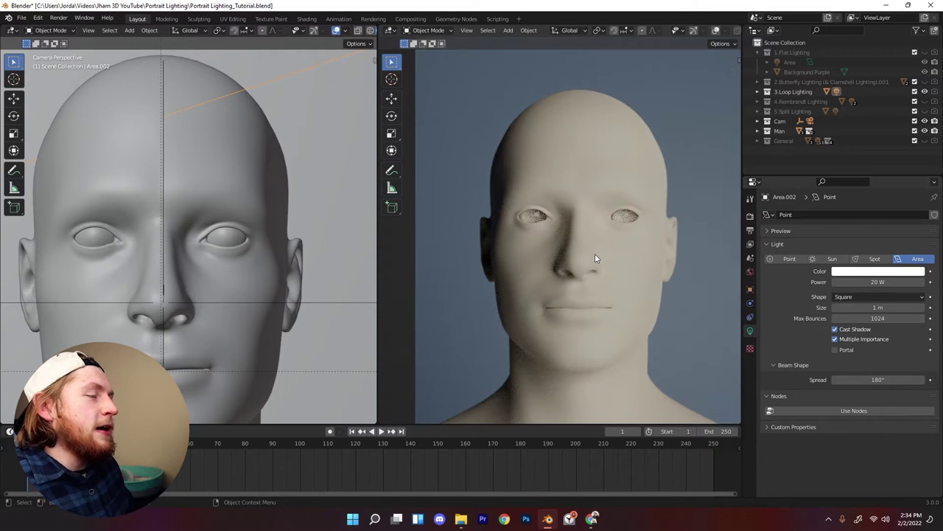
pyautogui.scroll(-2, 595, 254)
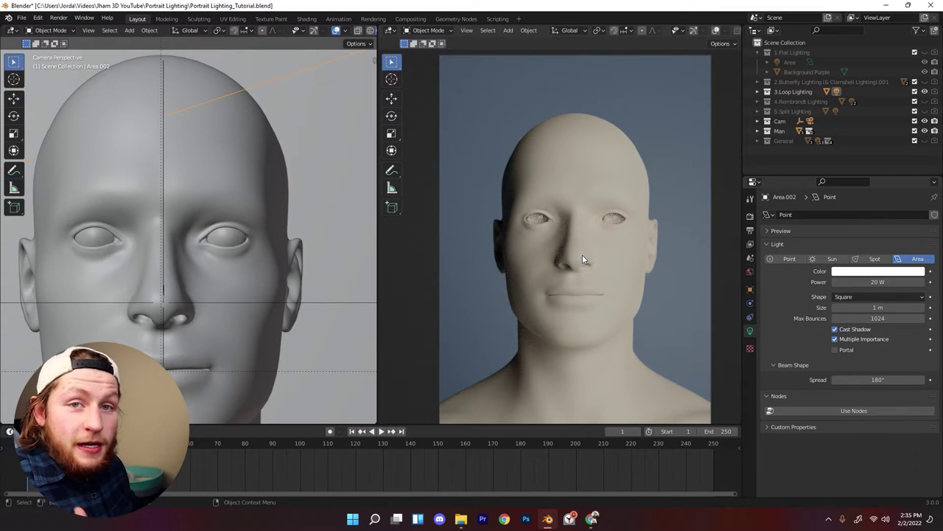
pyautogui.scroll(-1, 336, 200)
pyautogui.scroll(-1, 340, 199)
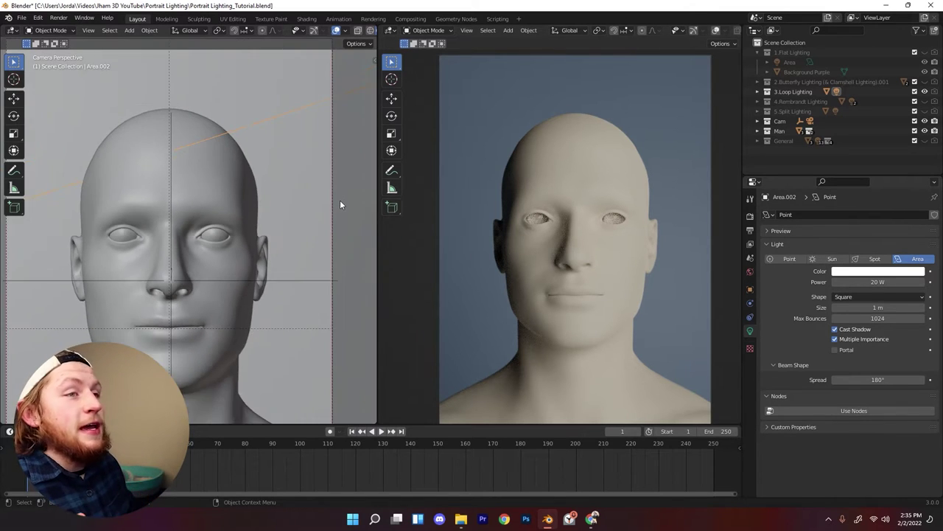
pyautogui.scroll(-1, 332, 213)
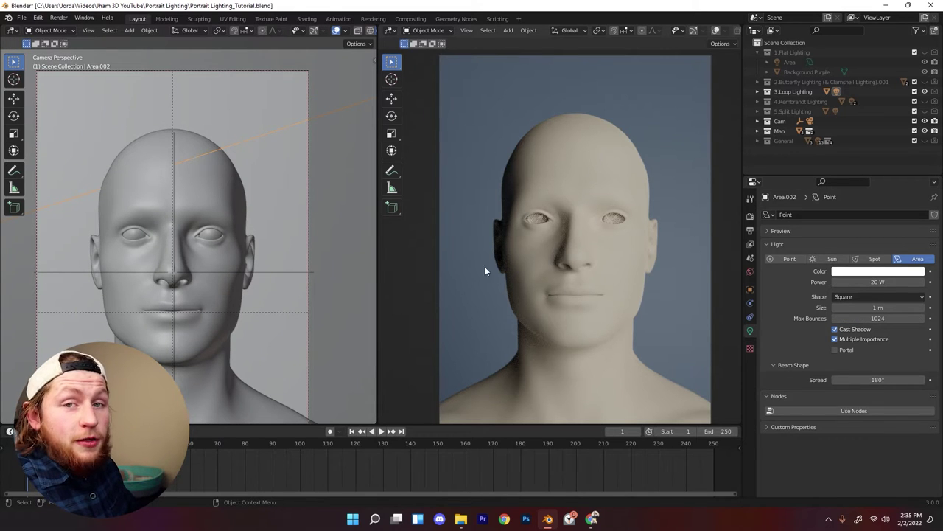
pyautogui.scroll(-2, 331, 265)
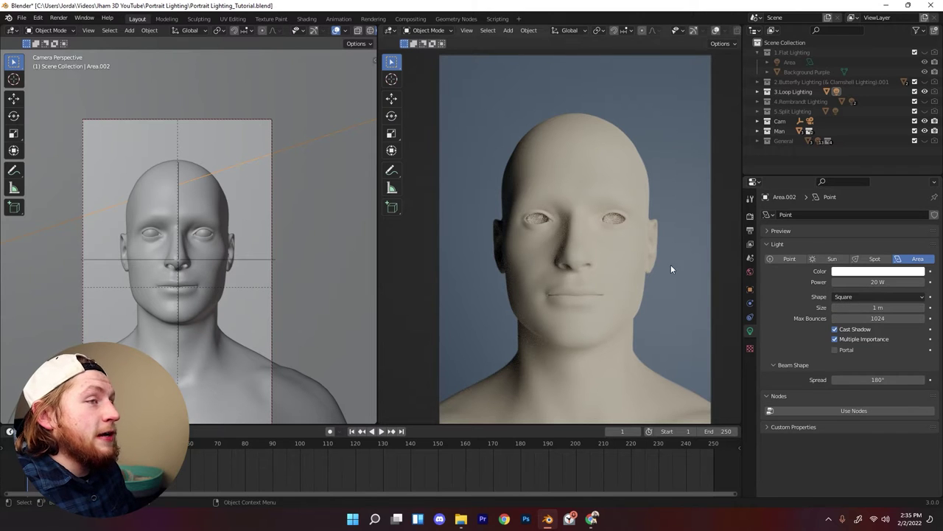
pyautogui.scroll(-1, 291, 246)
pyautogui.scroll(4, 551, 254)
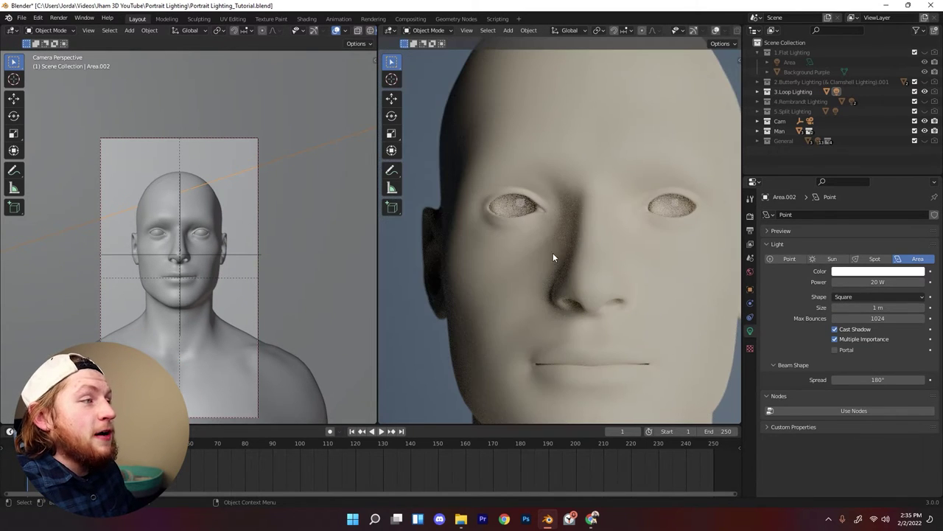
# Step: Expand the 3.Loop Lighting collection and reduce the Area.002 light's size to 0.03 m to test a harder shadow
pyautogui.click(767, 92)
pyautogui.scroll(-1, 470, 255)
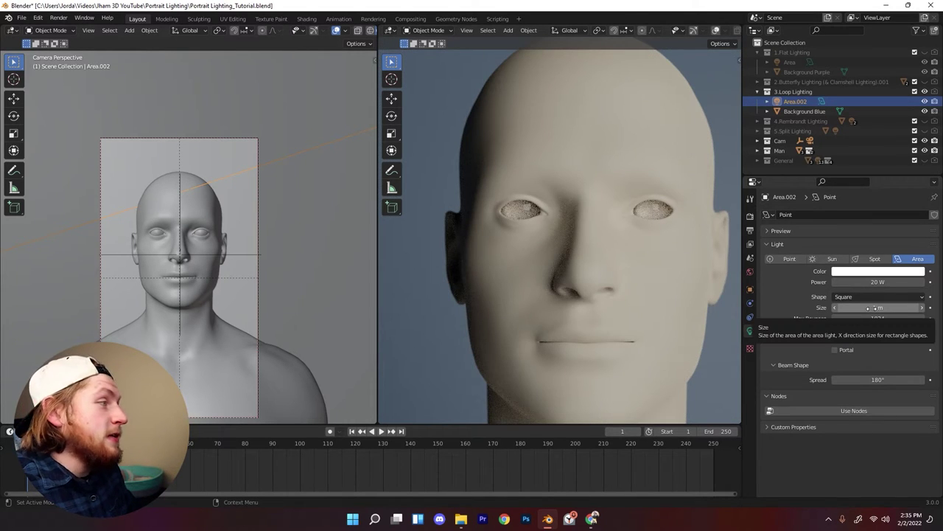
pyautogui.moveTo(870, 308); pyautogui.dragTo(818, 308)
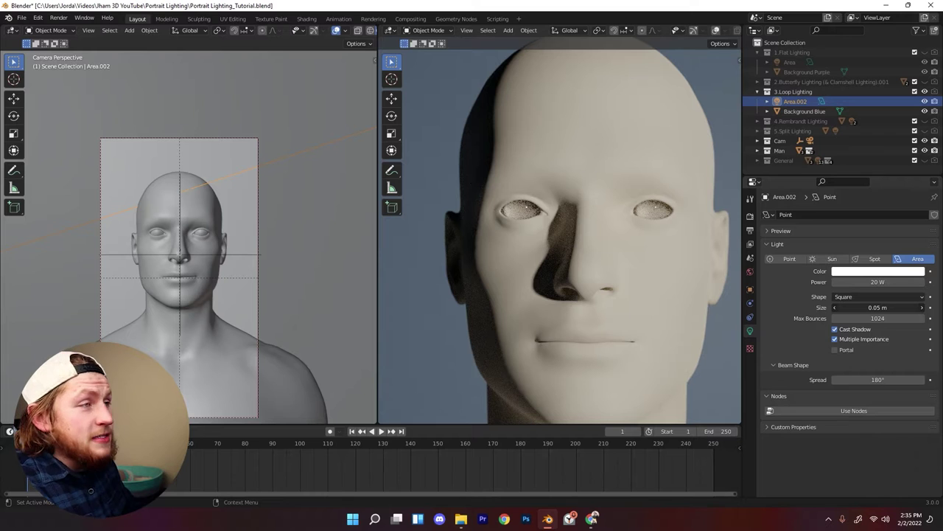
pyautogui.moveTo(818, 308); pyautogui.dragTo(812, 308)
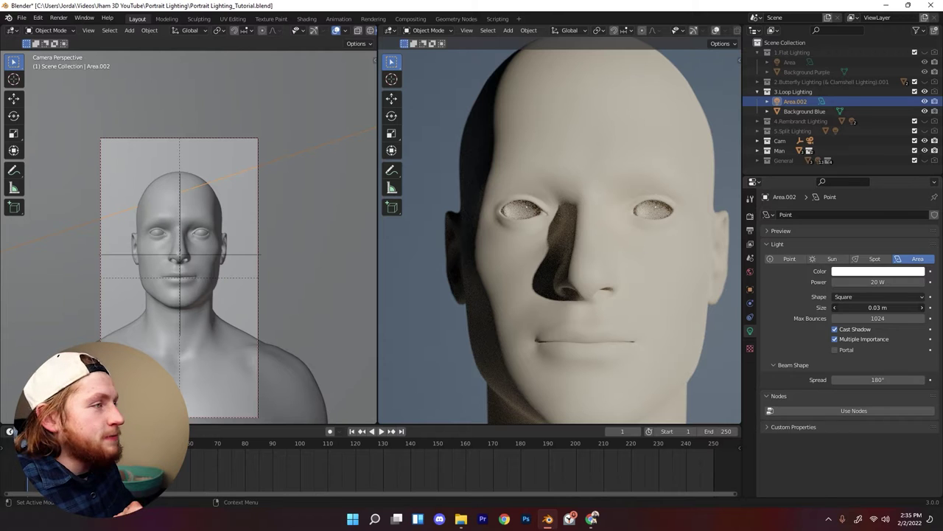
# Step: Restore the Area.002 light's size to 1 m, trying a smaller size of 0.13 m along the way
pyautogui.moveTo(812, 308); pyautogui.dragTo(869, 308)
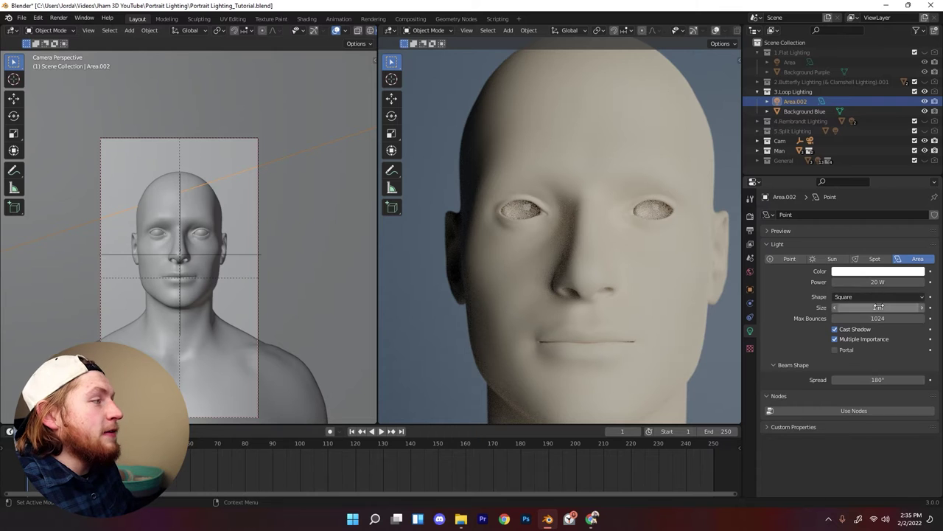
pyautogui.moveTo(878, 307); pyautogui.dragTo(837, 306)
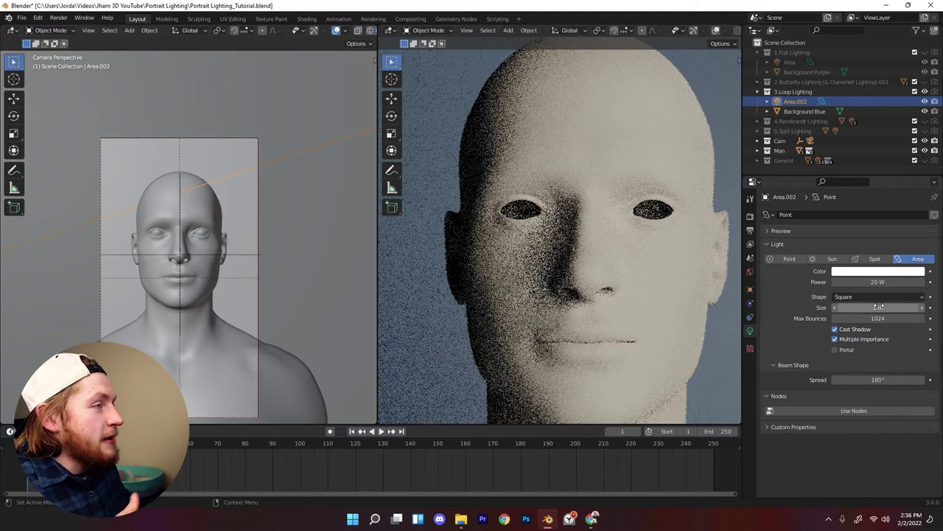
pyautogui.press('Escape')
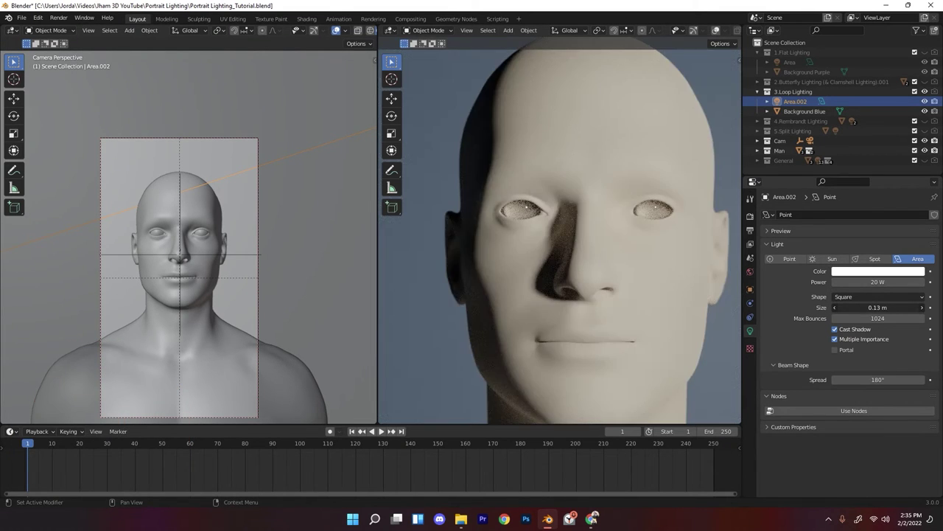
pyautogui.moveTo(835, 307); pyautogui.dragTo(837, 307)
pyautogui.moveTo(837, 307); pyautogui.dragTo(855, 306)
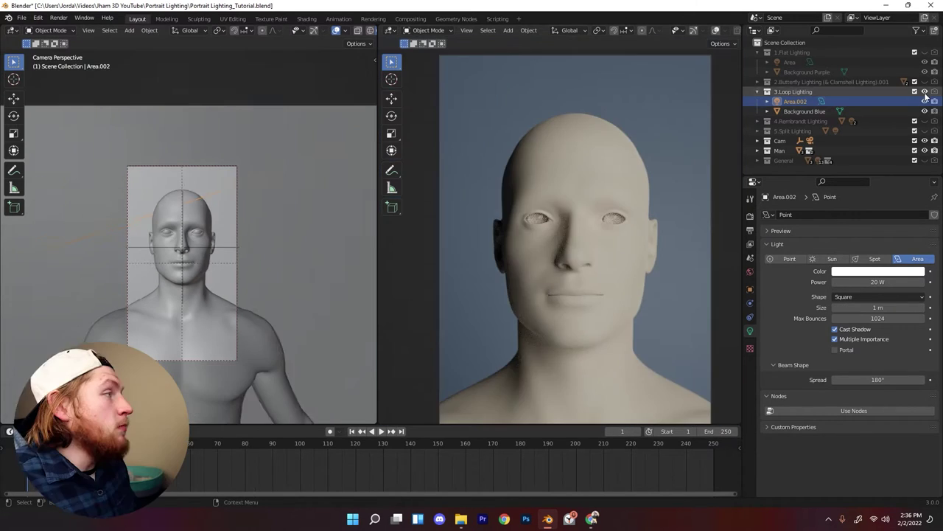
# Step: Hide 3.Loop Lighting, show 4.Rembrandt Lighting, and inspect its facial shadow close up and at portrait framing
pyautogui.click(925, 92)
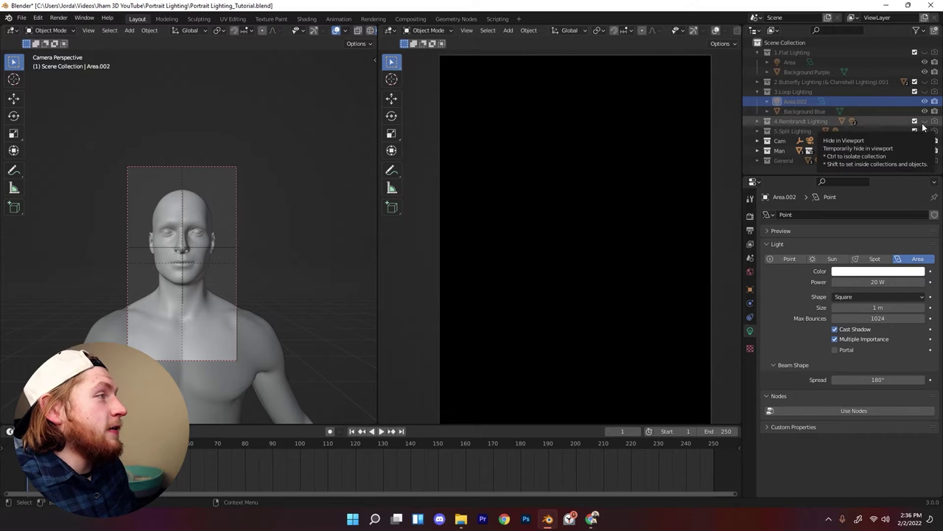
pyautogui.click(925, 121)
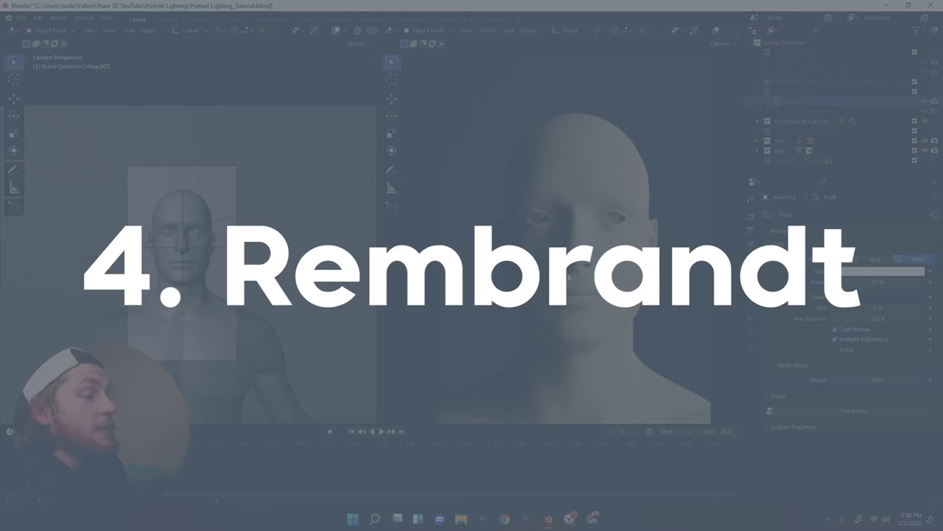
pyautogui.scroll(4, 579, 277)
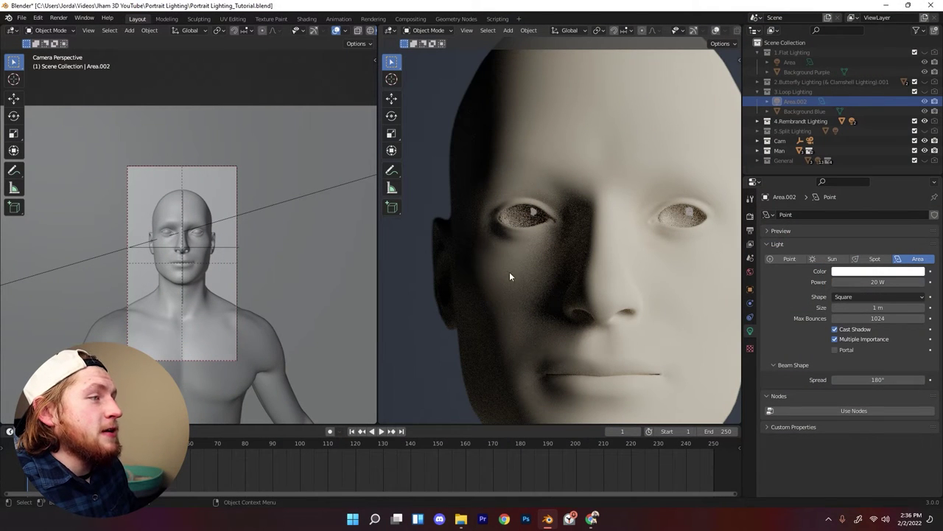
pyautogui.scroll(-3, 553, 244)
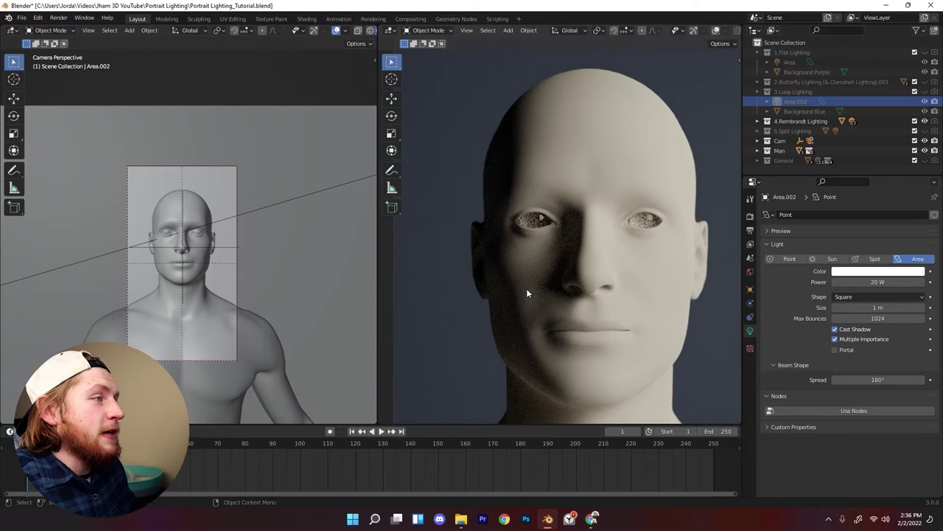
pyautogui.scroll(-3, 543, 238)
# Step: Select the Rembrandt setup's Key light while viewing the scene from above
pyautogui.moveTo(317, 221); pyautogui.dragTo(243, 275, button='middle')
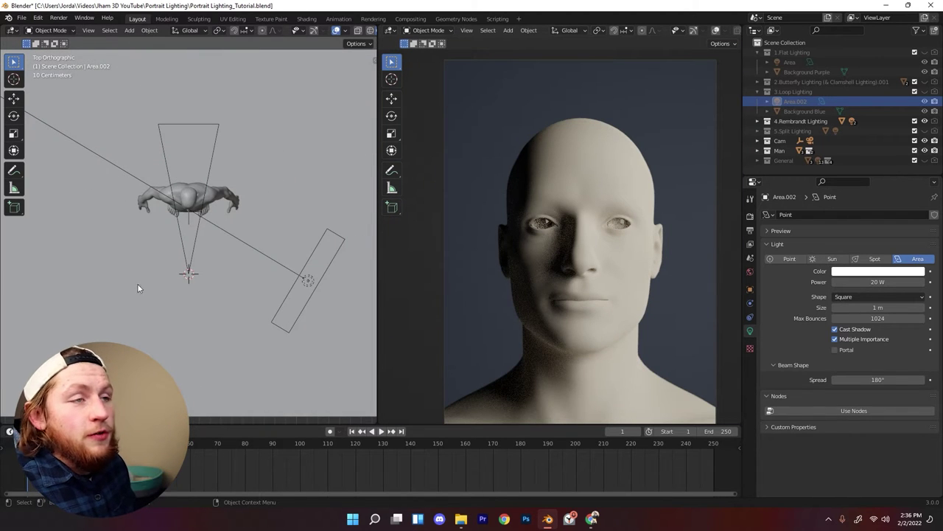
pyautogui.scroll(-2, 261, 303)
pyautogui.click(280, 272)
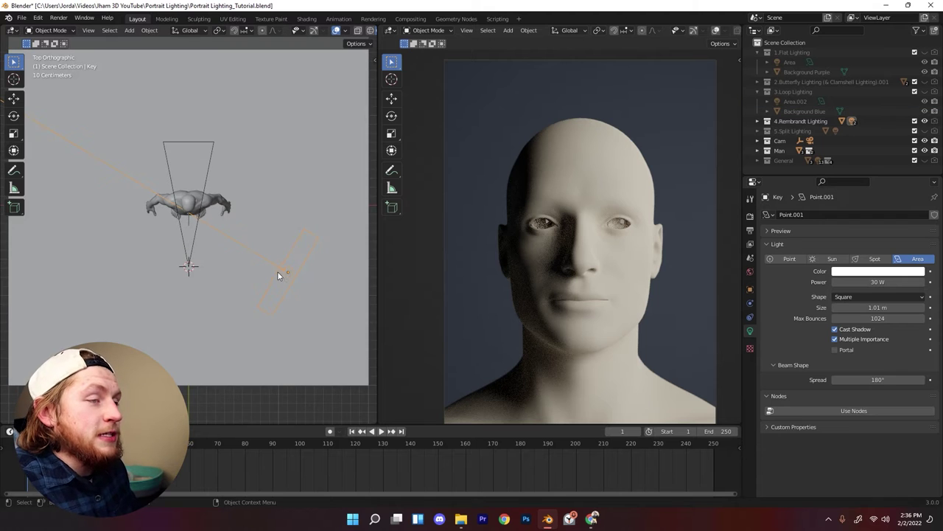
pyautogui.scroll(-1, 278, 272)
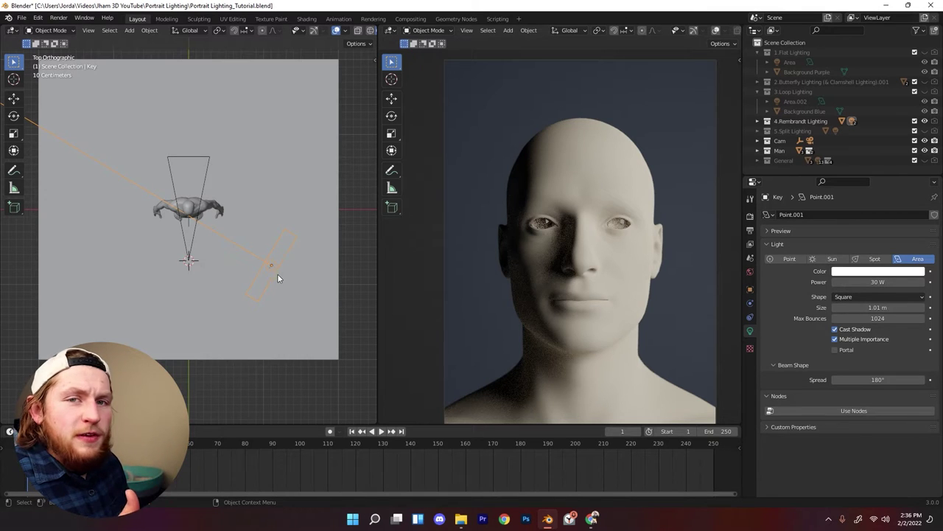
# Step: Examine the Key light's position relative to the head from above, and toggle 4.Rembrandt Lighting off and on again
pyautogui.moveTo(278, 280); pyautogui.dragTo(223, 228, button='middle')
pyautogui.press('KP_7')
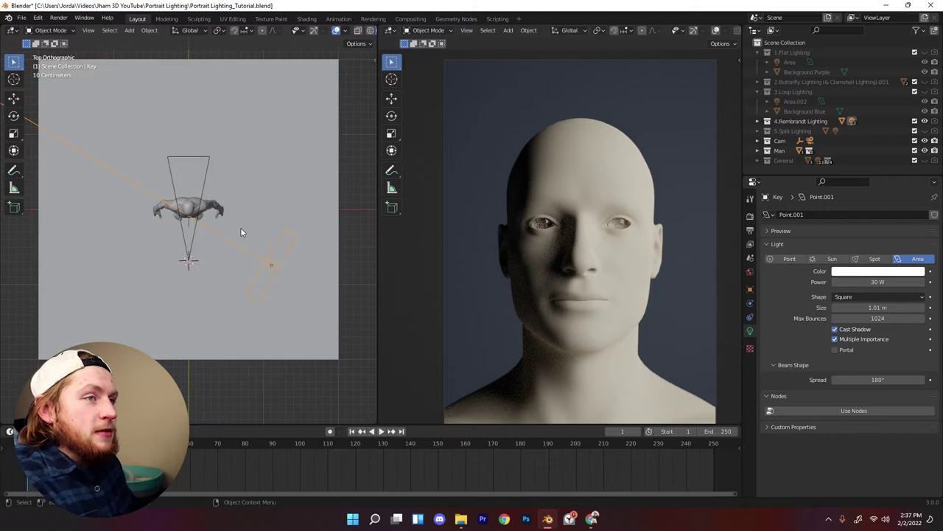
pyautogui.scroll(-2, 272, 262)
pyautogui.scroll(2, 272, 262)
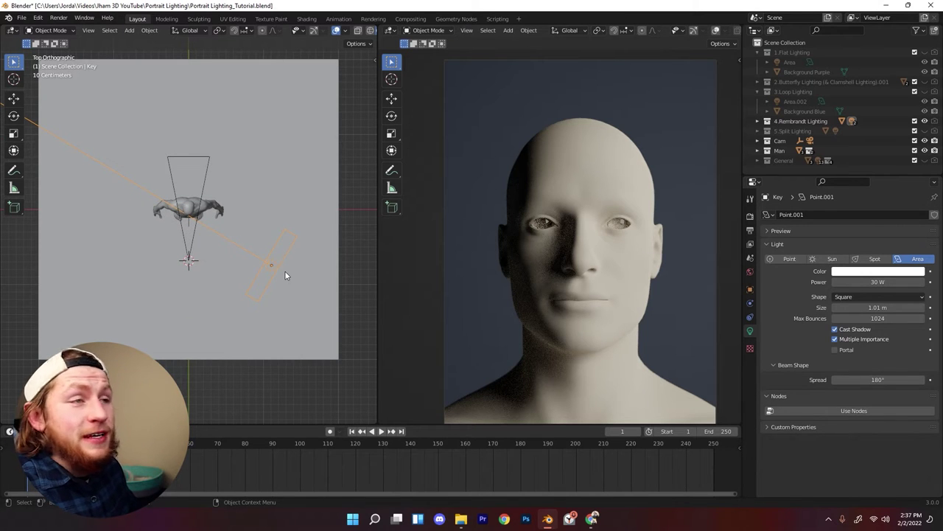
pyautogui.scroll(-1, 273, 253)
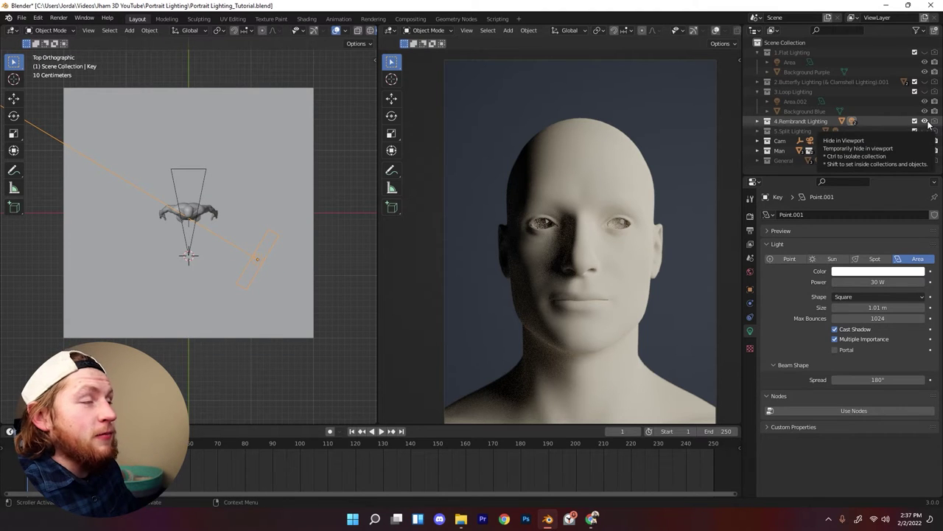
pyautogui.click(925, 122)
pyautogui.click(925, 123)
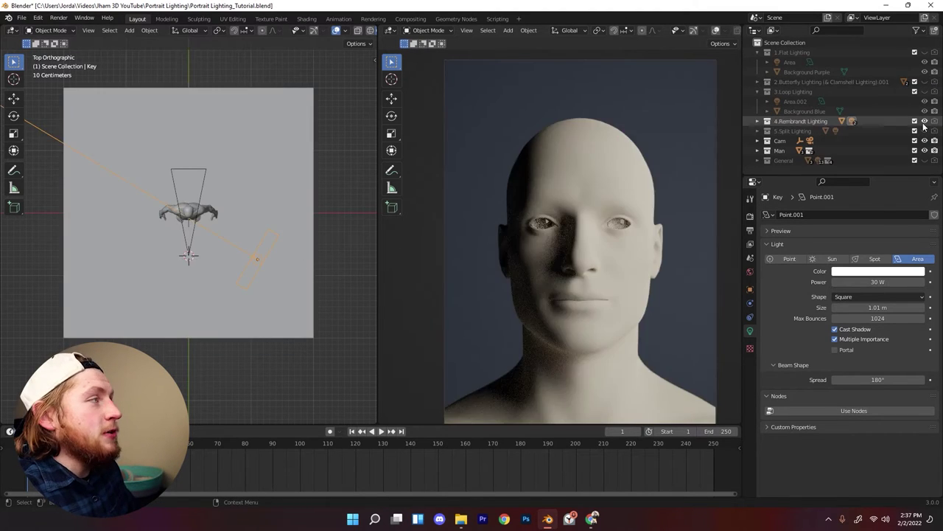
# Step: Compare 4.Rembrandt Lighting with 3.Loop Lighting by swapping their visibility, ending with only the Rembrandt setup shown
pyautogui.click(925, 122)
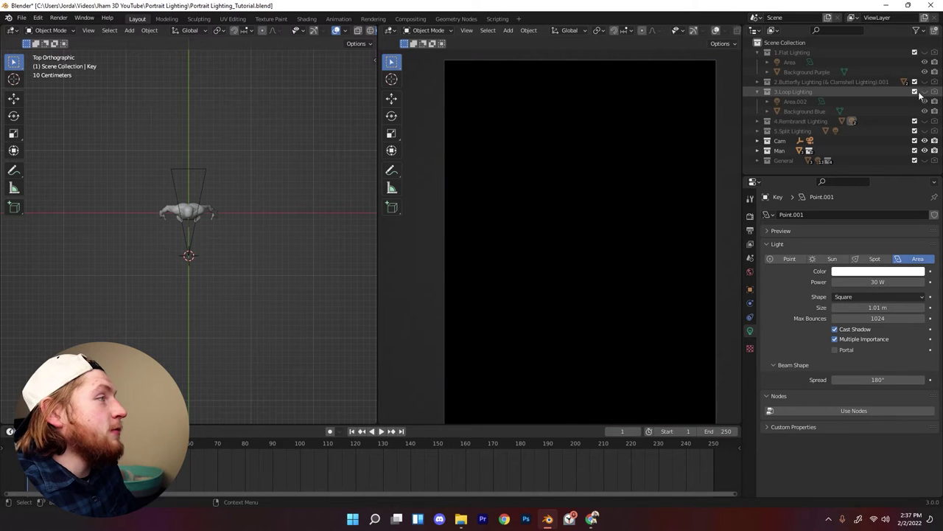
pyautogui.click(924, 92)
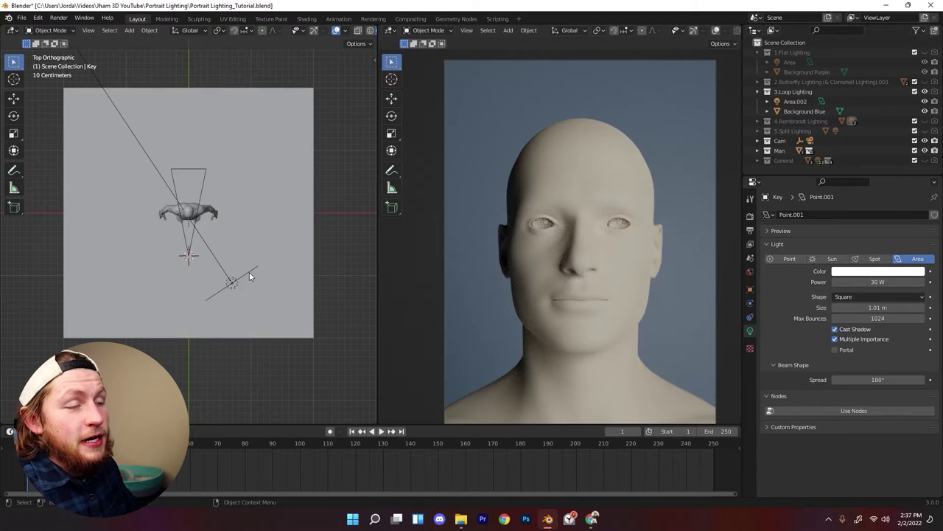
pyautogui.click(925, 93)
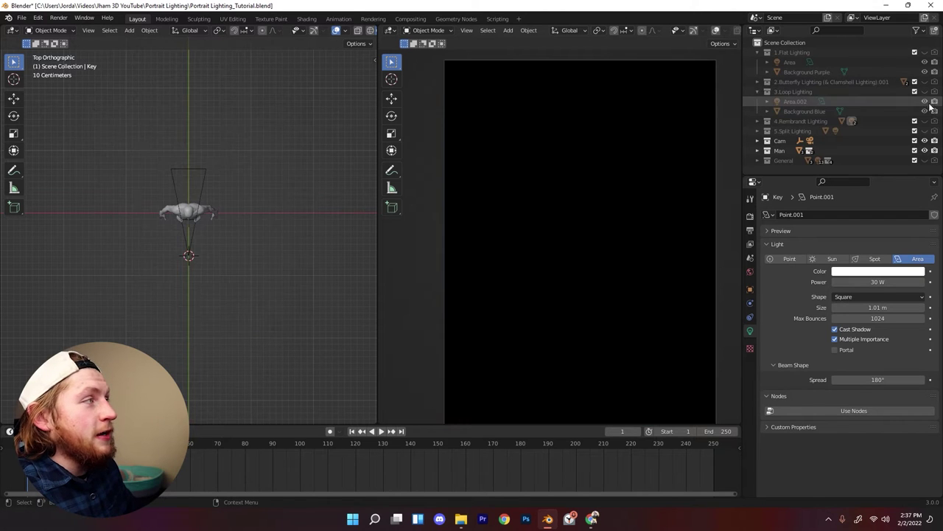
pyautogui.click(925, 121)
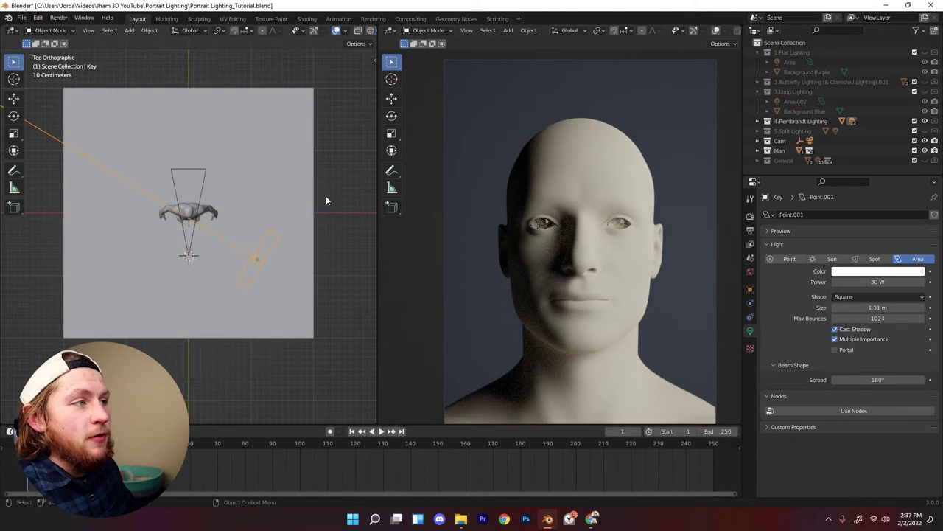
# Step: Inspect the Rembrandt setup's nose and cheek shadows close up in the camera render
pyautogui.scroll(4, 591, 253)
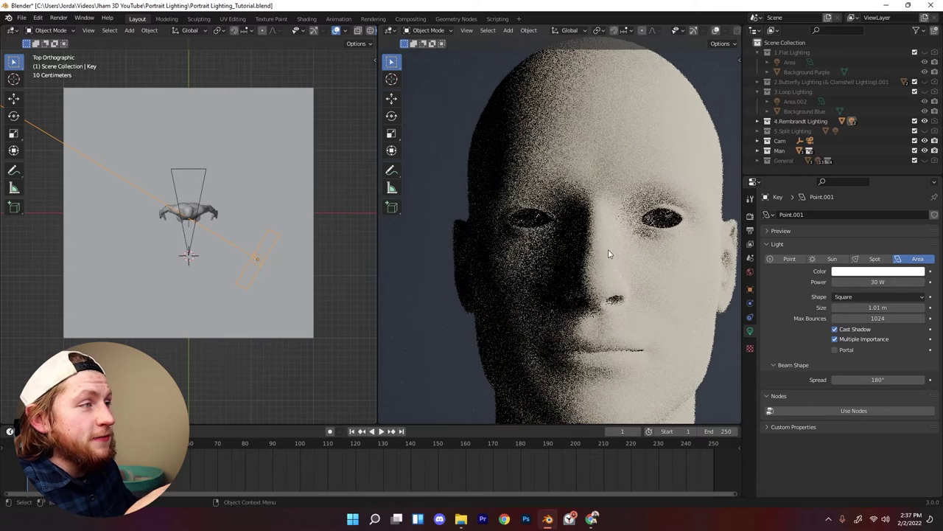
pyautogui.scroll(1, 609, 254)
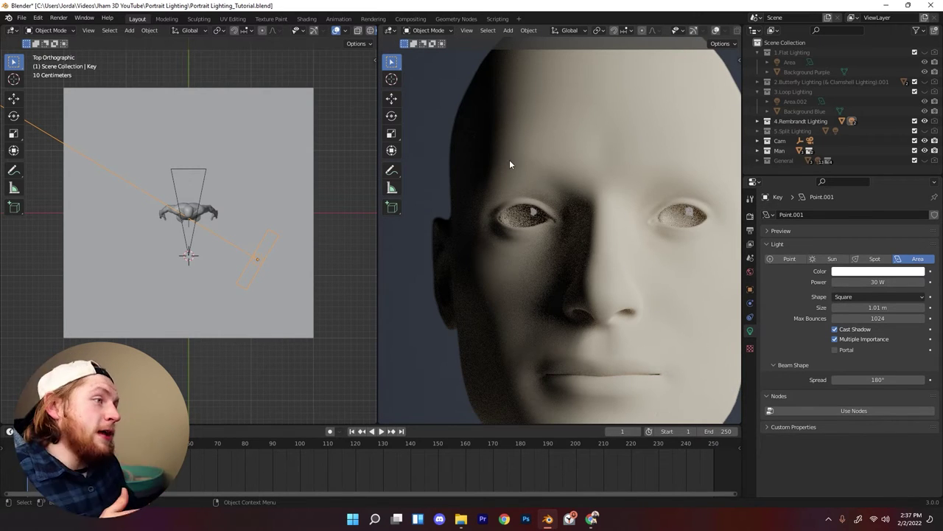
pyautogui.scroll(-2, 529, 191)
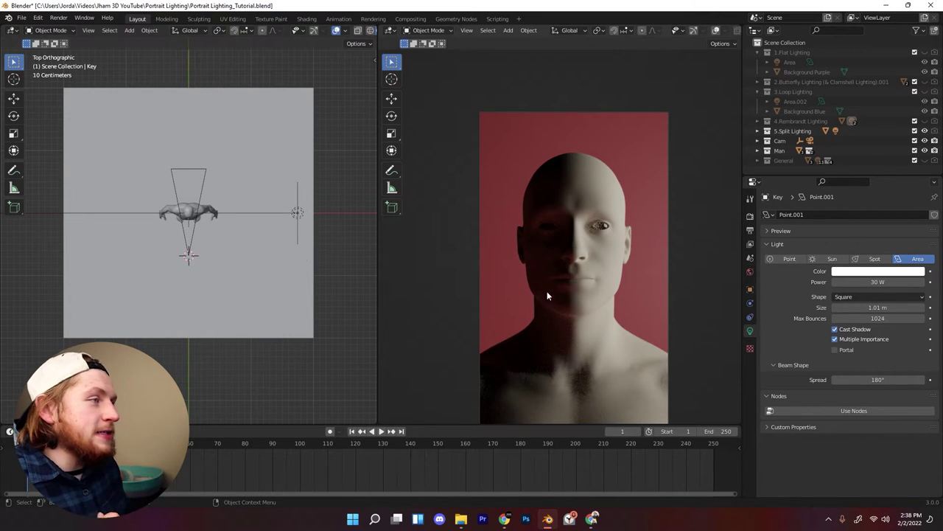
# Step: Examine how 5.Split Lighting divides the face into light and shadow, both close up and at wider portrait framing
pyautogui.scroll(3, 597, 260)
pyautogui.scroll(-2, 598, 260)
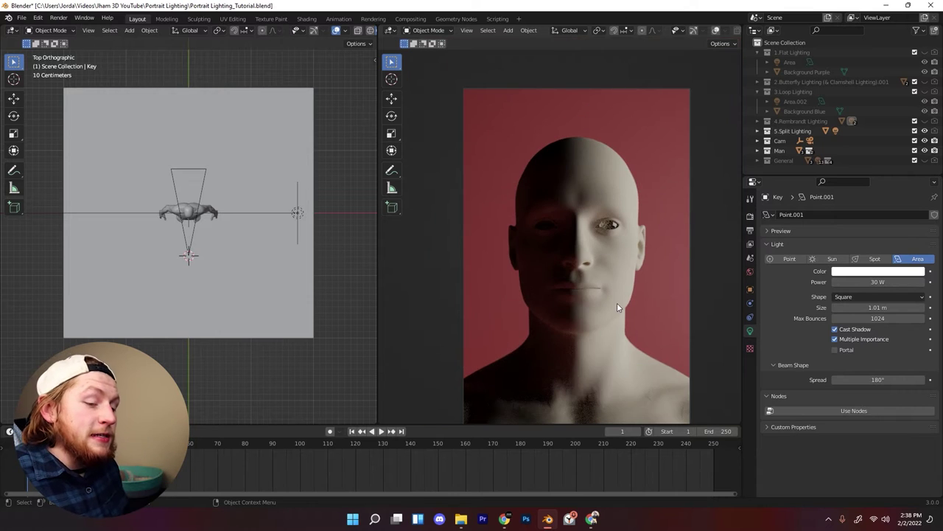
pyautogui.scroll(2, 616, 298)
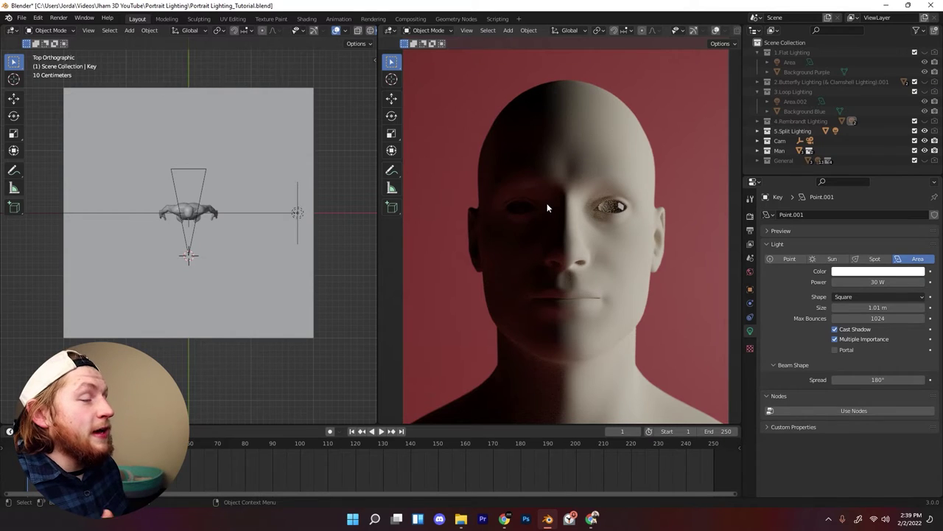
pyautogui.scroll(-1, 530, 213)
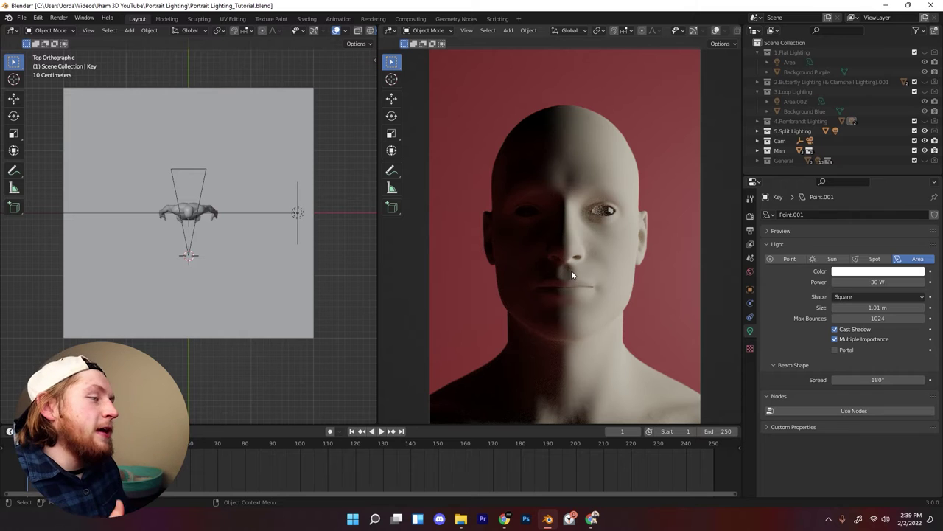
pyautogui.scroll(-1, 610, 266)
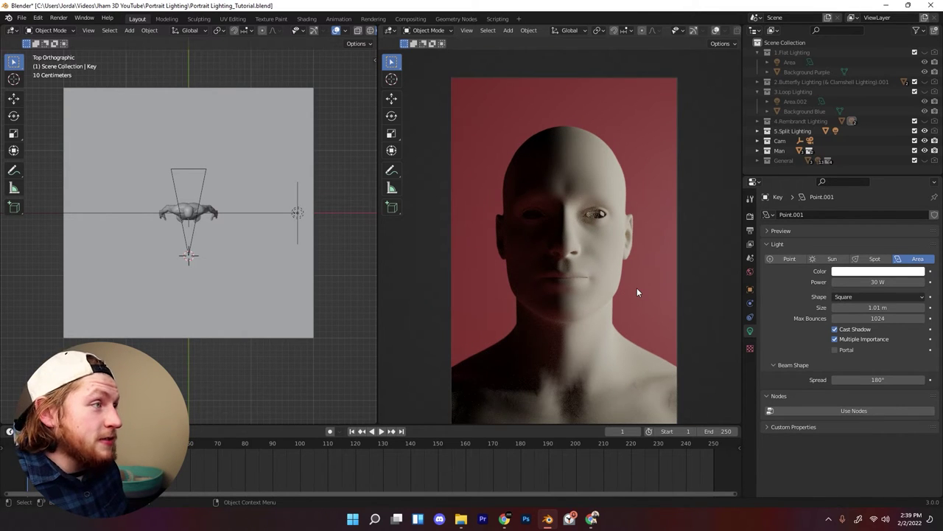
pyautogui.scroll(1, 622, 252)
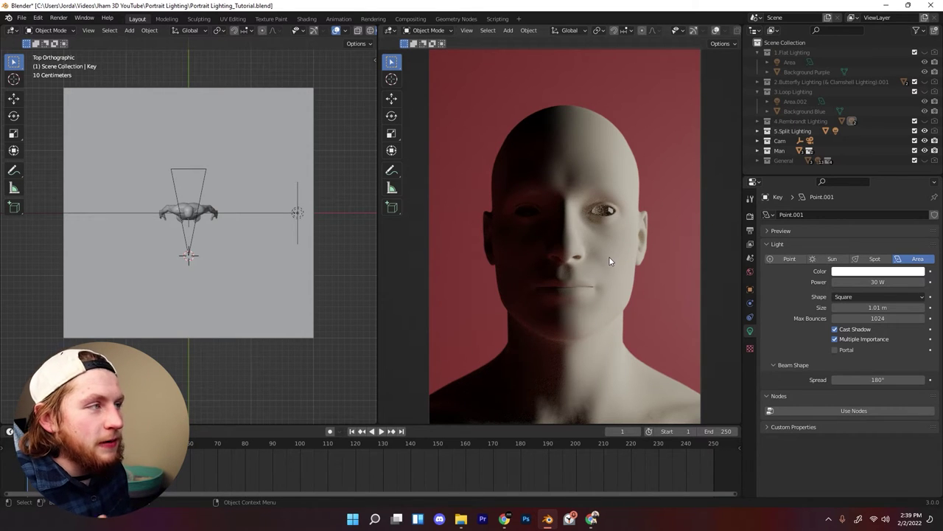
pyautogui.scroll(-1, 610, 260)
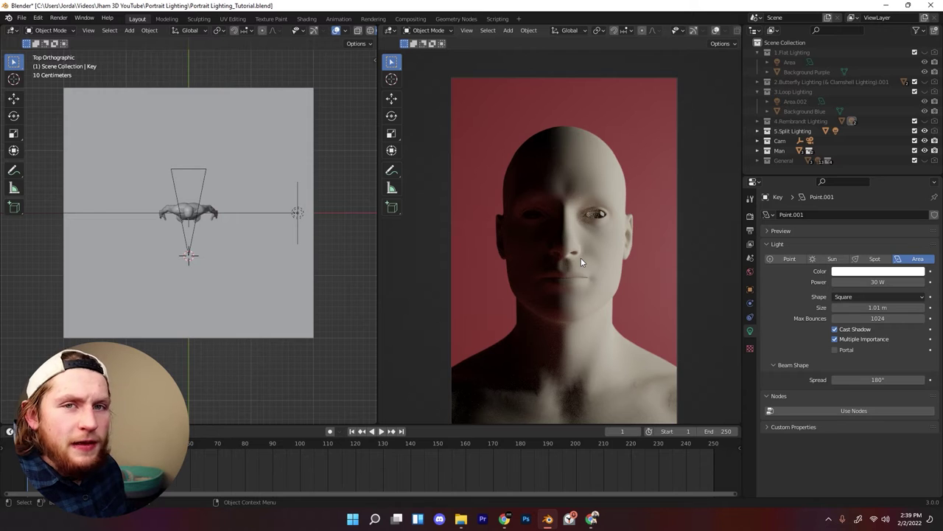
pyautogui.scroll(-1, 581, 260)
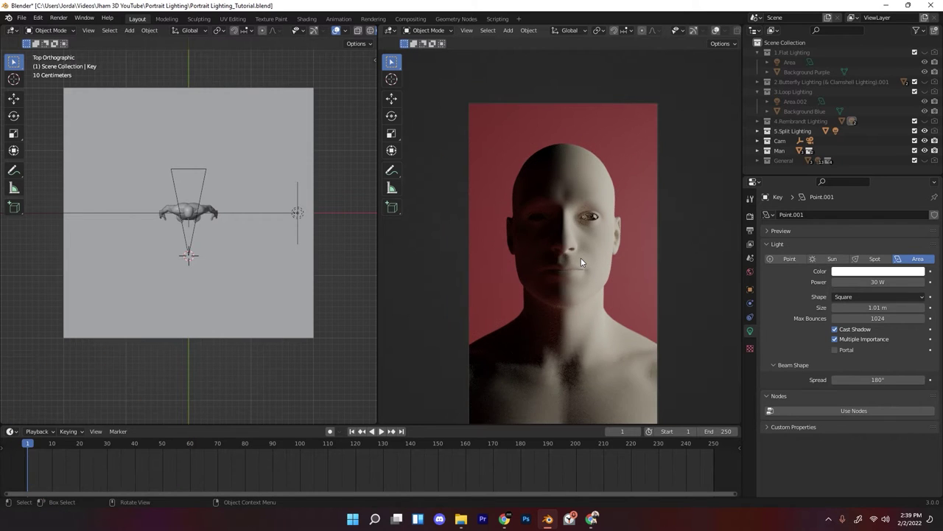
pyautogui.scroll(1, 587, 265)
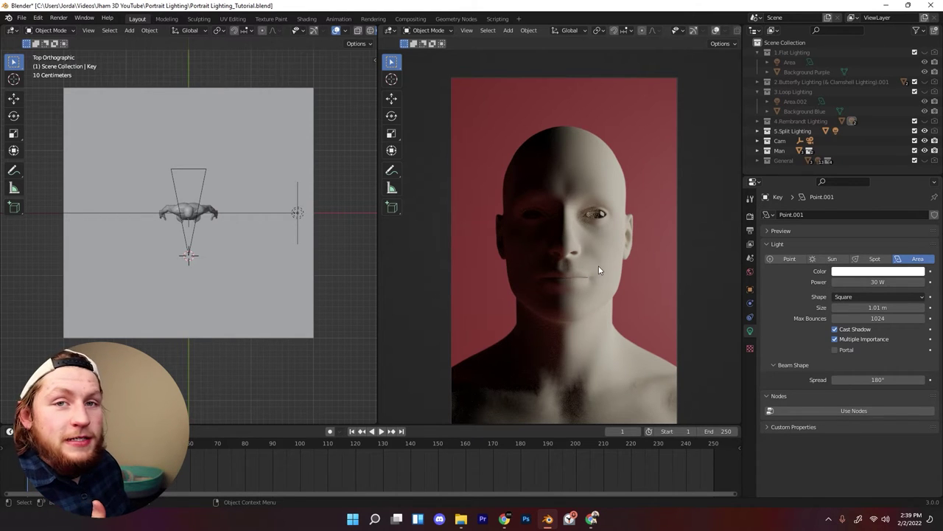
pyautogui.scroll(-1, 598, 265)
# Step: Select the split setup's Area.001 light and try varying its size
pyautogui.click(297, 213)
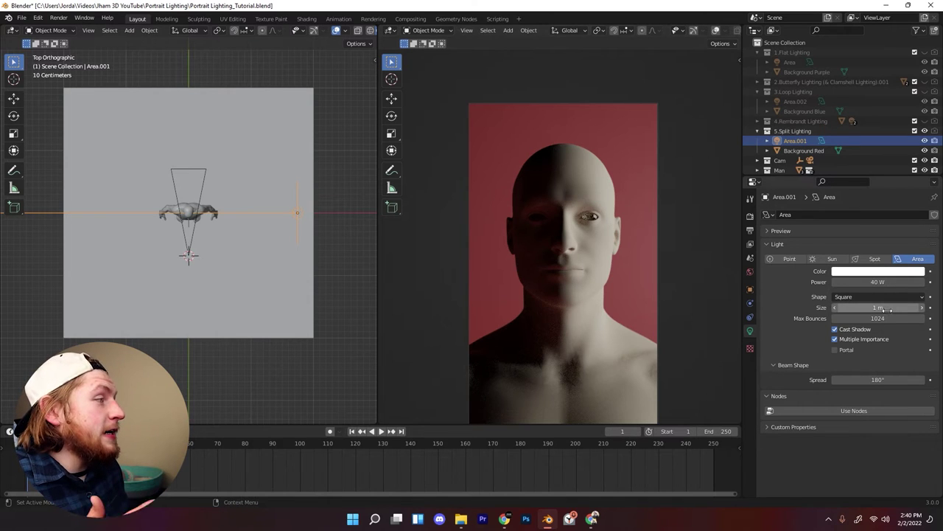
pyautogui.moveTo(877, 308)
pyautogui.mouseDown()
pyautogui.moveTo(936, 308)
pyautogui.moveTo(889, 308)
pyautogui.mouseUp()
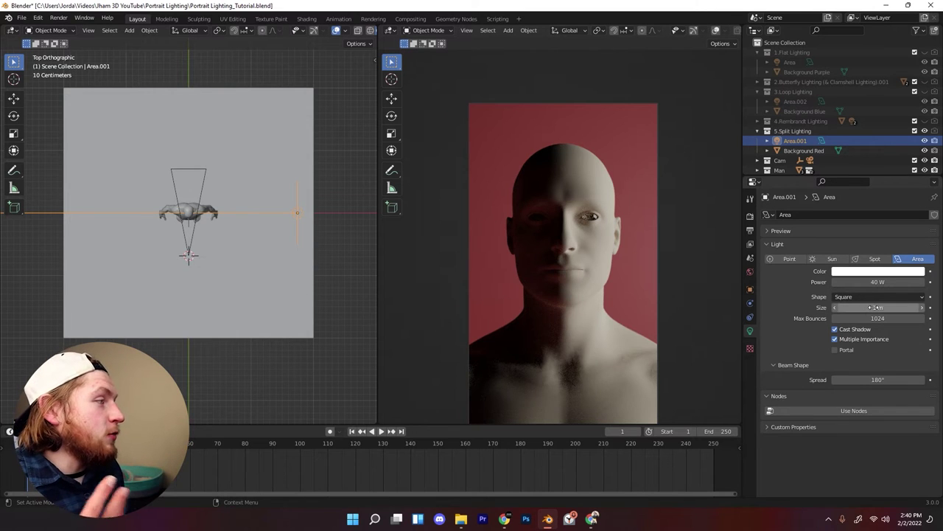
pyautogui.moveTo(872, 308); pyautogui.dragTo(899, 308)
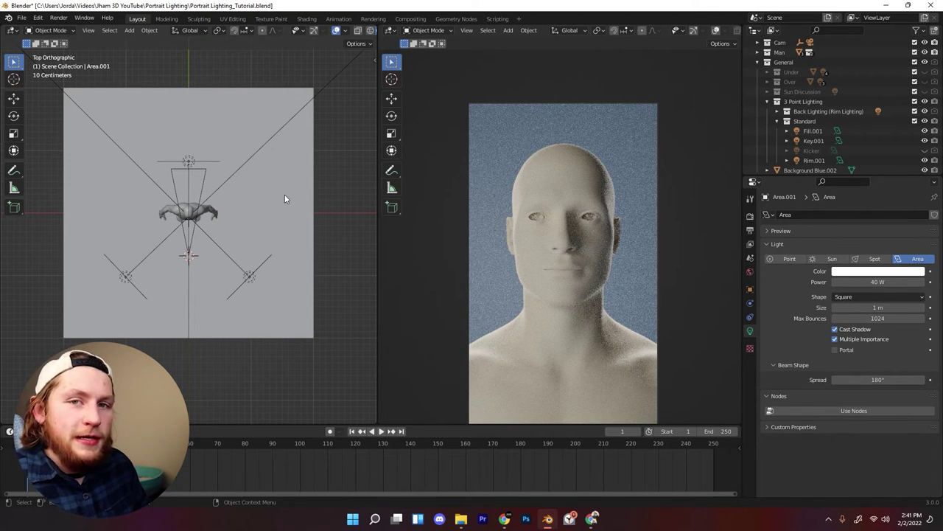
# Step: Examine the three-point setup in perspective and from above, selecting its key, fill and rim lights in turn
pyautogui.moveTo(236, 263); pyautogui.dragTo(115, 194, button='middle')
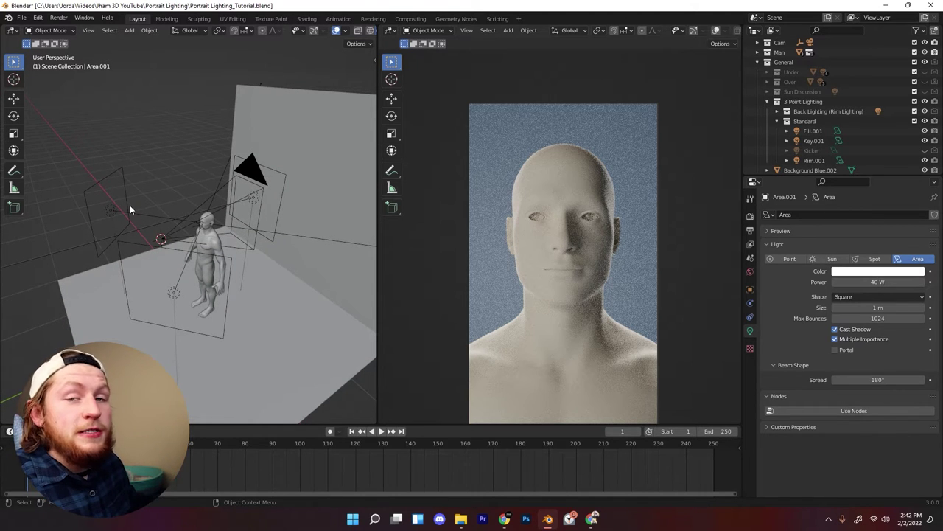
pyautogui.moveTo(131, 203); pyautogui.dragTo(254, 239, button='middle')
pyautogui.press('KP_7')
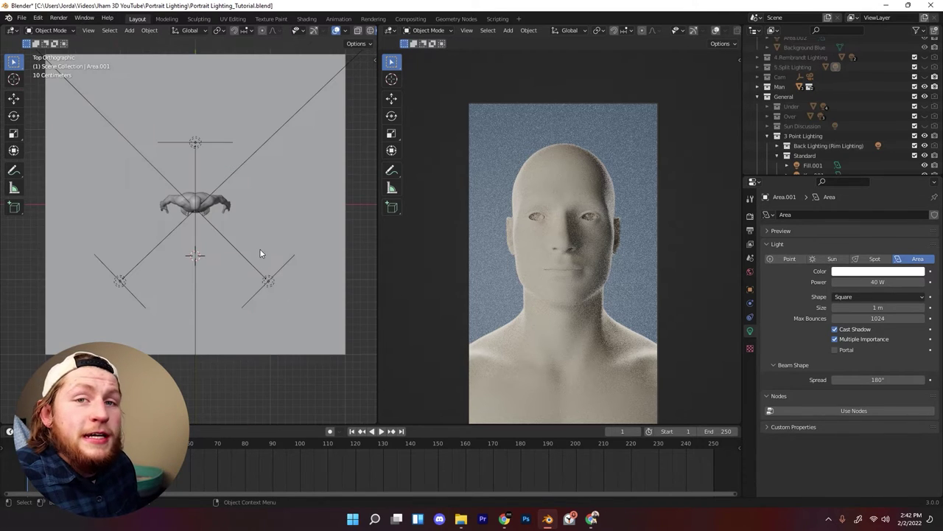
pyautogui.click(120, 280)
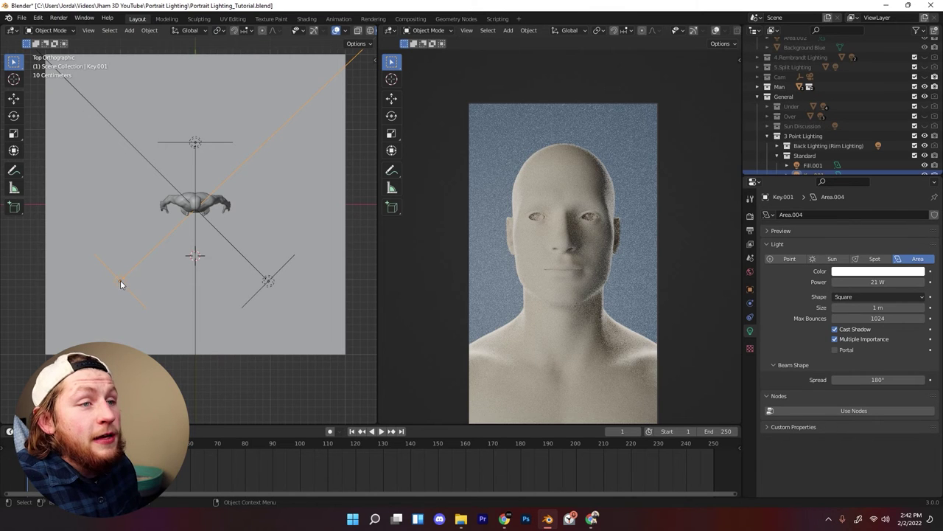
pyautogui.click(269, 282)
pyautogui.click(196, 143)
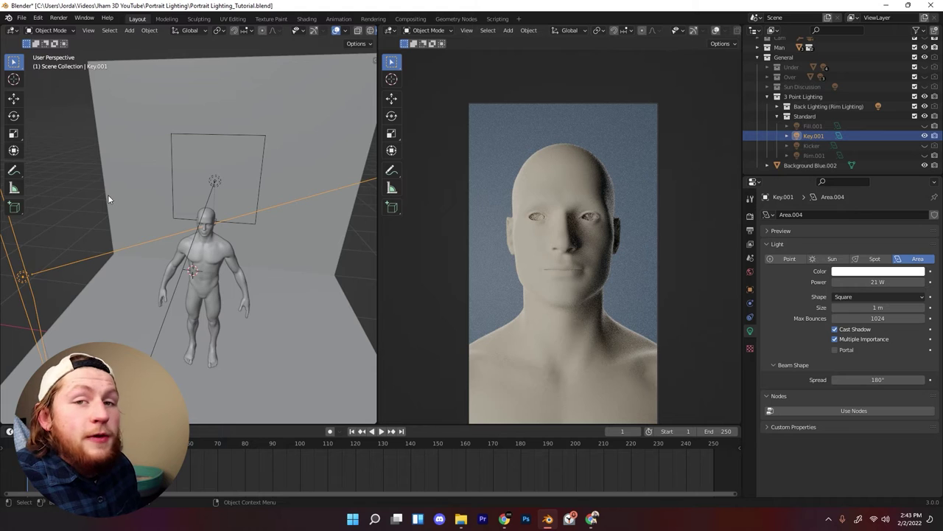
# Step: Examine the Key.001 light's placement relative to the figure in perspective and from above
pyautogui.moveTo(108, 198); pyautogui.dragTo(112, 199, button='middle')
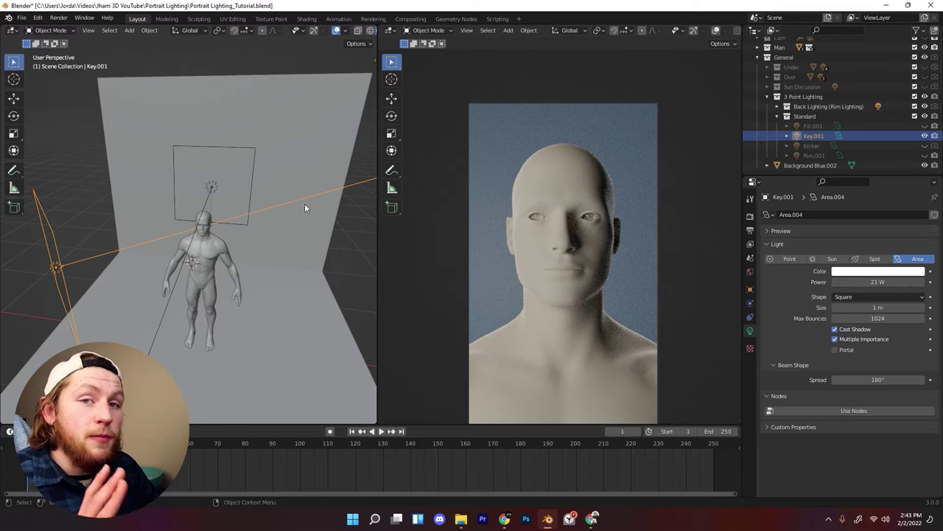
pyautogui.moveTo(304, 208); pyautogui.dragTo(184, 242, button='middle')
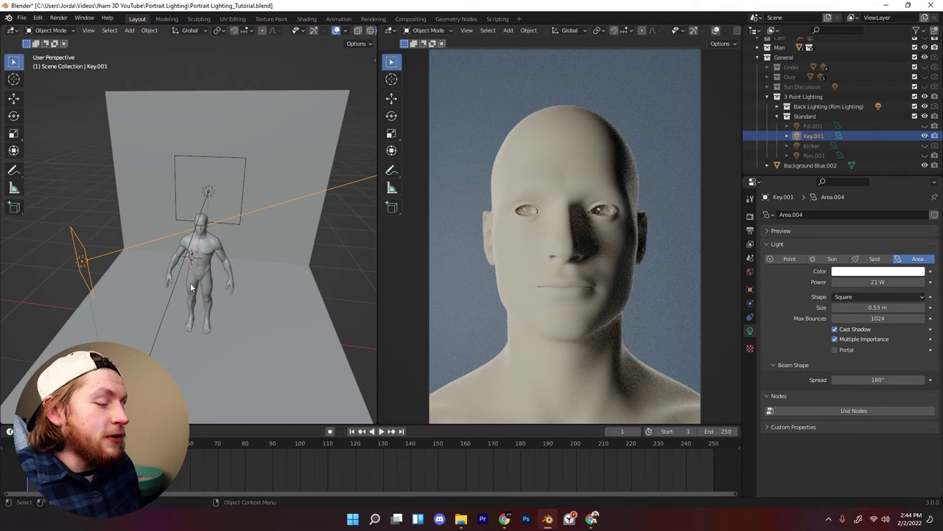
pyautogui.press('KP_7')
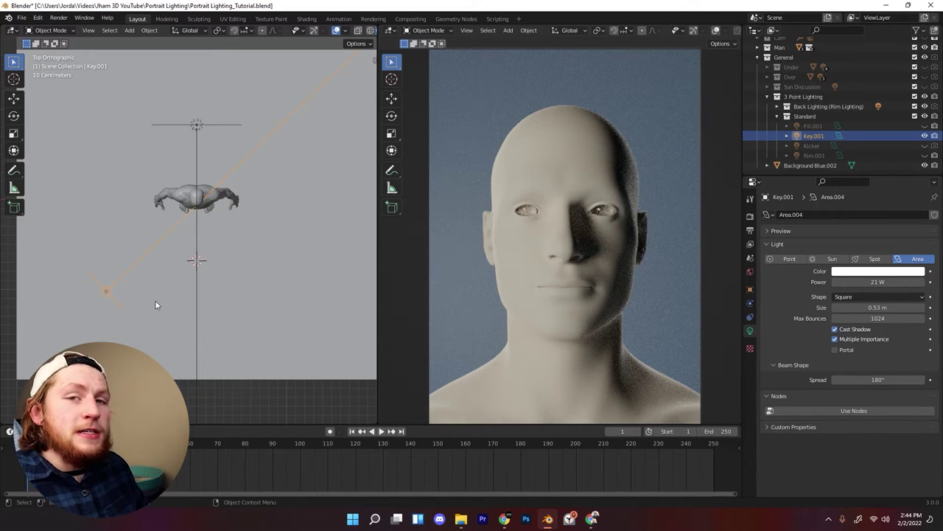
# Step: Show the 1.Flat Lighting collection and hide the General collection
pyautogui.scroll(5, 929, 92)
pyautogui.click(927, 91)
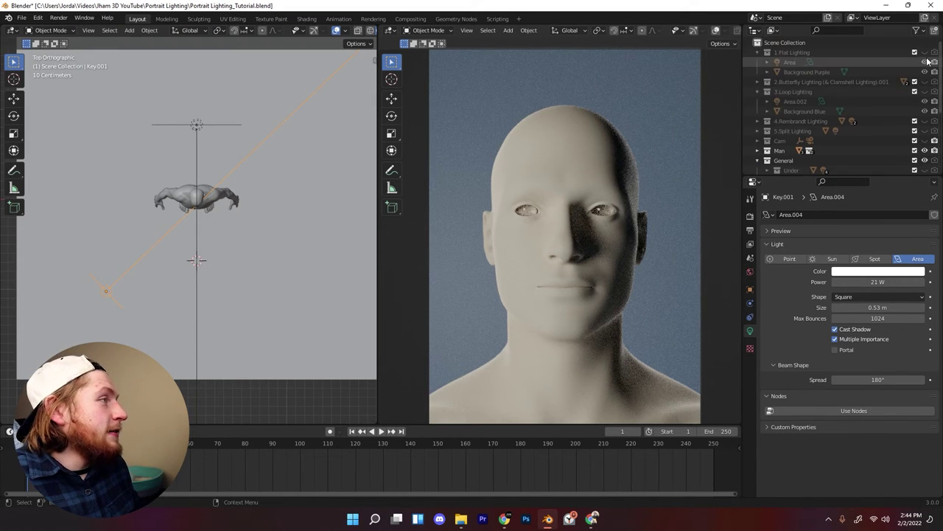
pyautogui.scroll(-1, 895, 127)
pyautogui.click(925, 140)
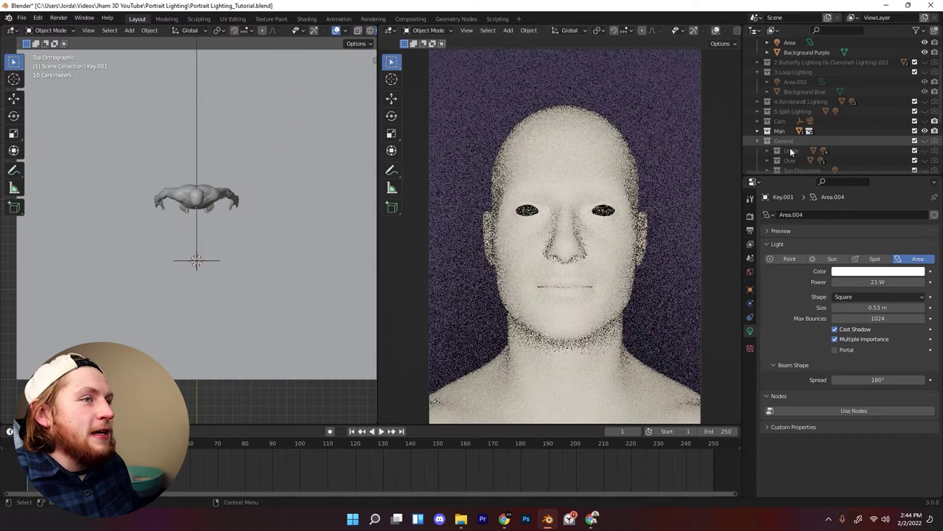
# Step: Select the flat setup's Area light and examine its position in front of the face from the side
pyautogui.moveTo(221, 221); pyautogui.dragTo(177, 157, button='middle')
pyautogui.click(156, 230)
pyautogui.moveTo(172, 224); pyautogui.dragTo(197, 217, button='middle')
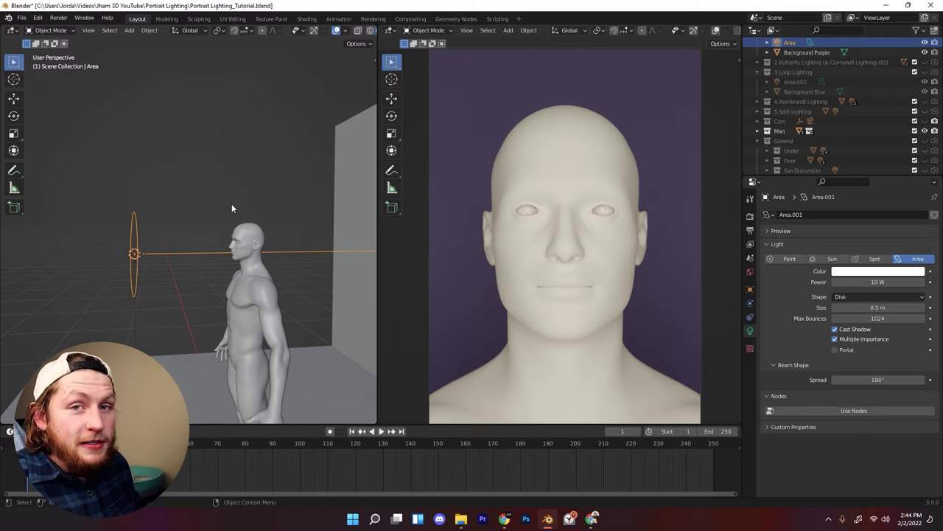
# Step: Hide 1.Flat Lighting and show the General collection's three-point lighting again
pyautogui.click(915, 37)
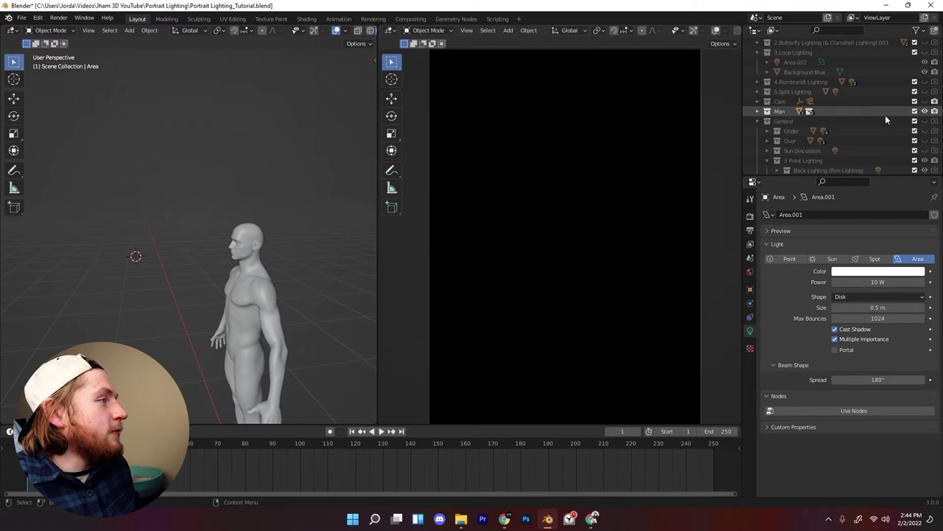
pyautogui.scroll(-1, 931, 128)
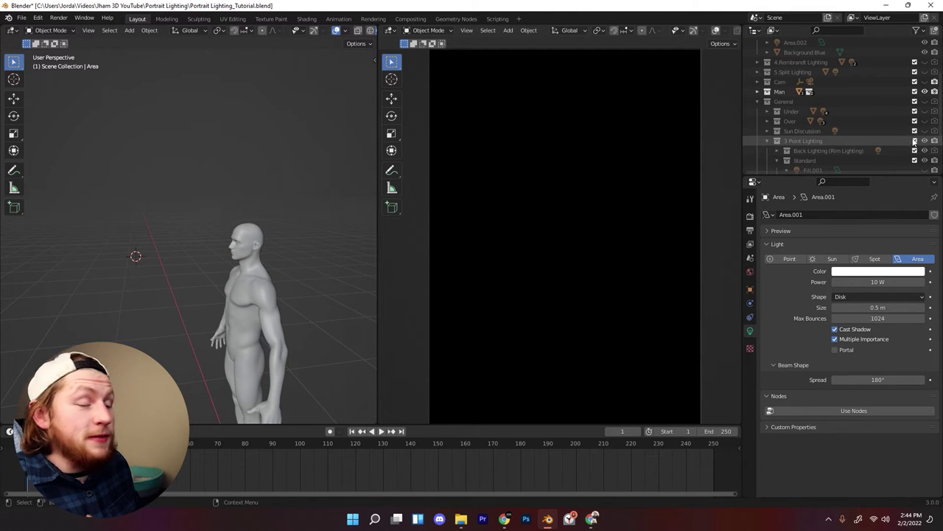
pyautogui.click(915, 140)
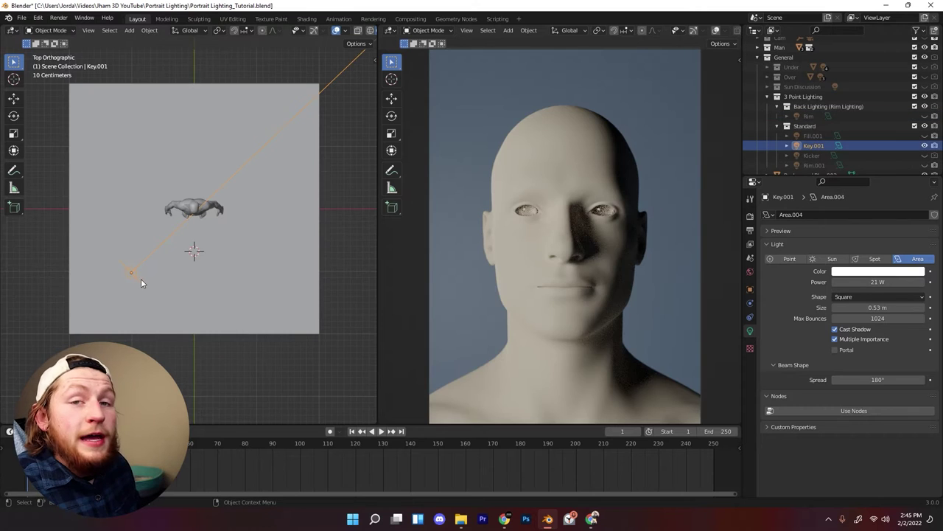
# Step: Examine the Key.001 light's angle to the figure and the nose shadow it casts close up
pyautogui.scroll(3, 170, 262)
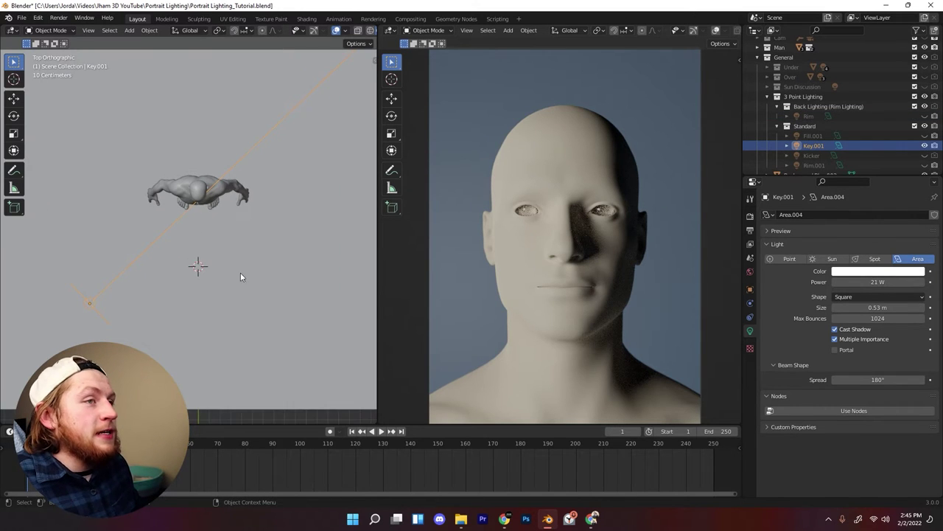
pyautogui.moveTo(242, 276); pyautogui.dragTo(357, 209, button='middle')
pyautogui.scroll(2, 568, 260)
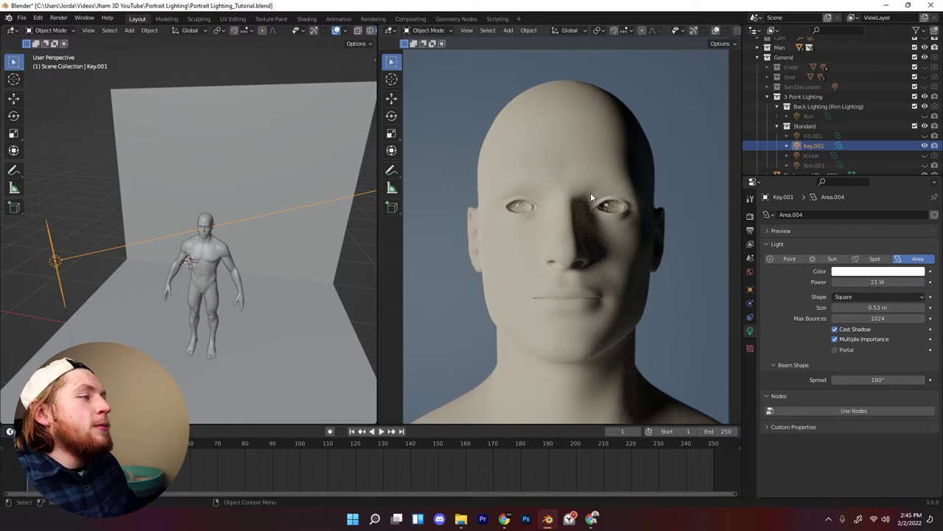
# Step: Show the Fill.001 light in the Standard collection alongside the key light
pyautogui.scroll(-1, 836, 135)
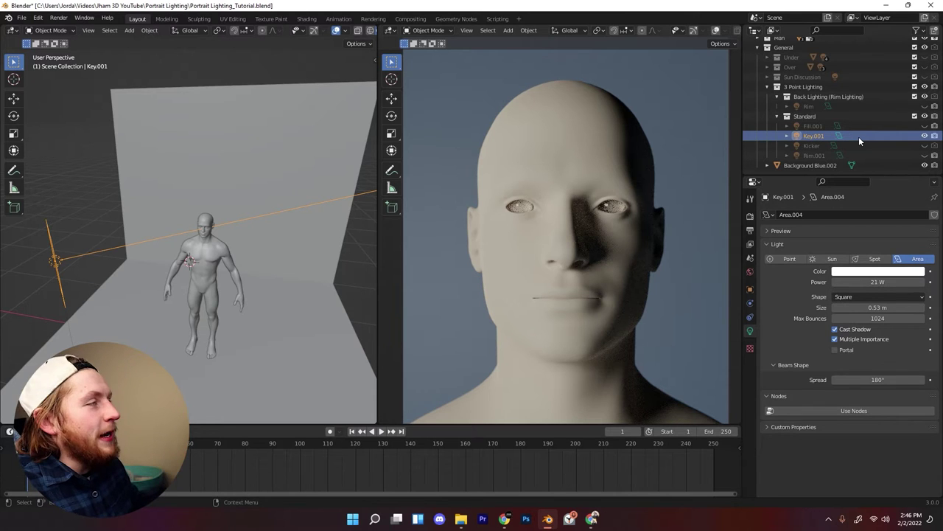
pyautogui.click(816, 126)
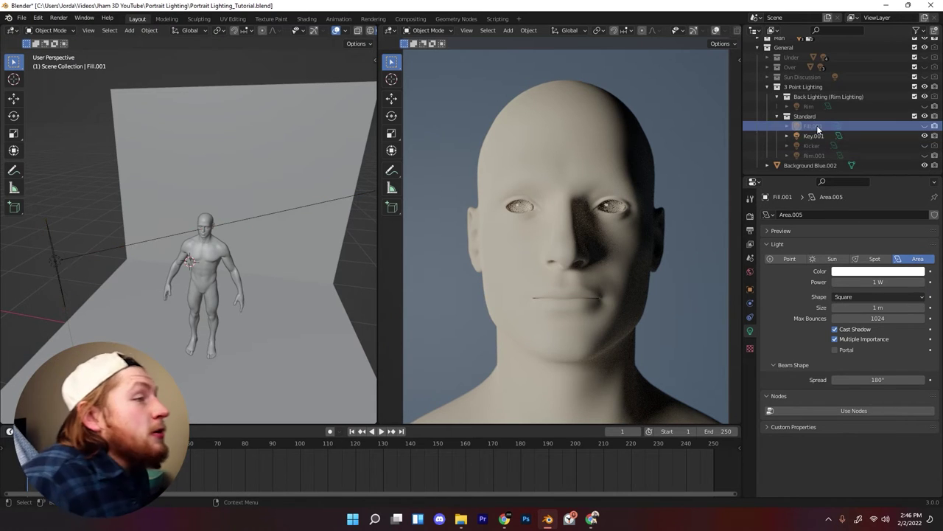
pyautogui.scroll(-1, 593, 250)
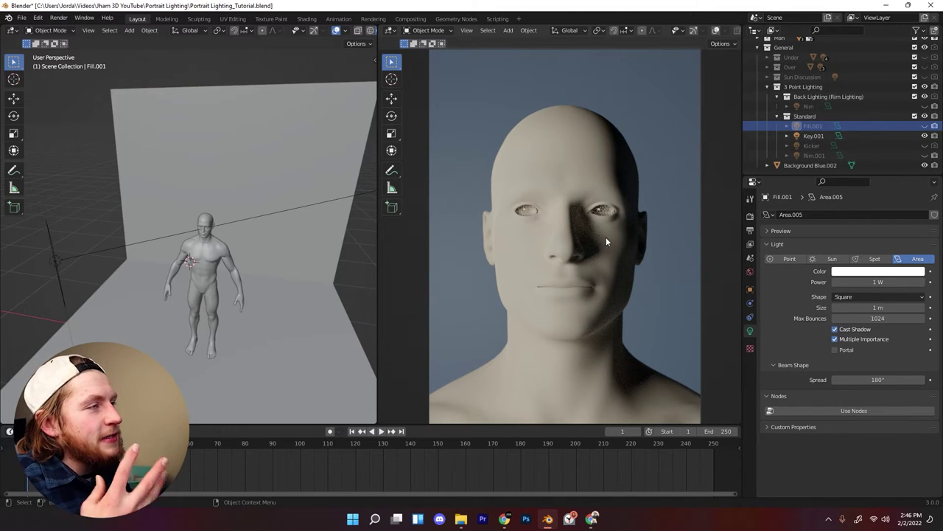
pyautogui.scroll(1, 606, 237)
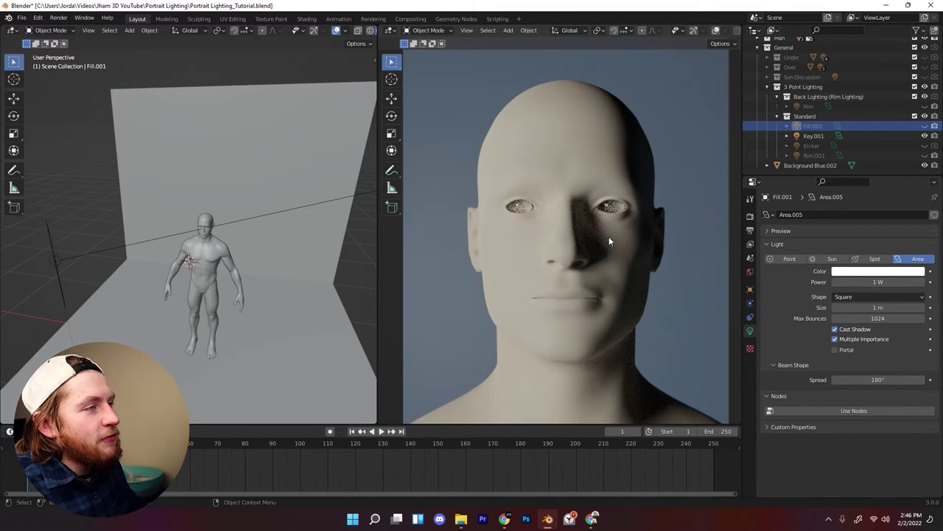
pyautogui.click(924, 126)
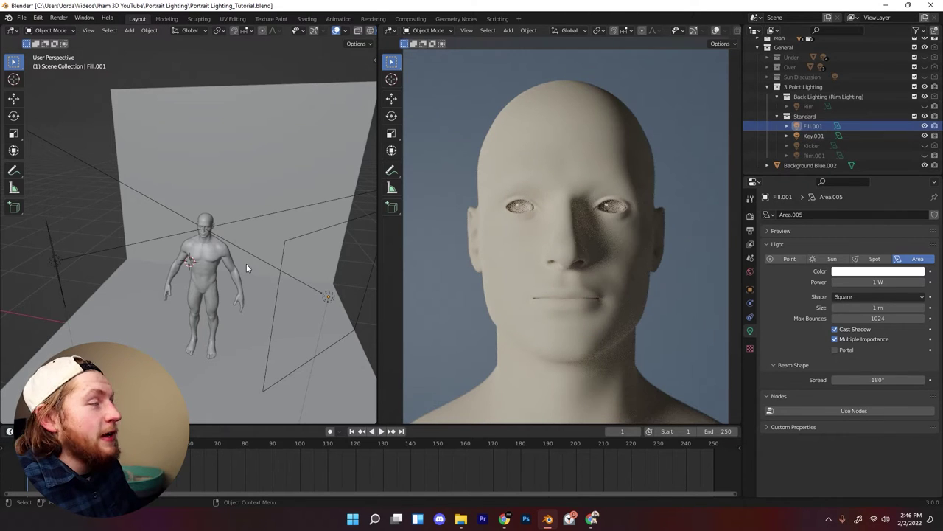
# Step: Compare the Fill.001 and Key.001 lights' positions, sizes and power settings, and examine the shadow side of the face
pyautogui.moveTo(246, 269); pyautogui.dragTo(251, 277, button='middle')
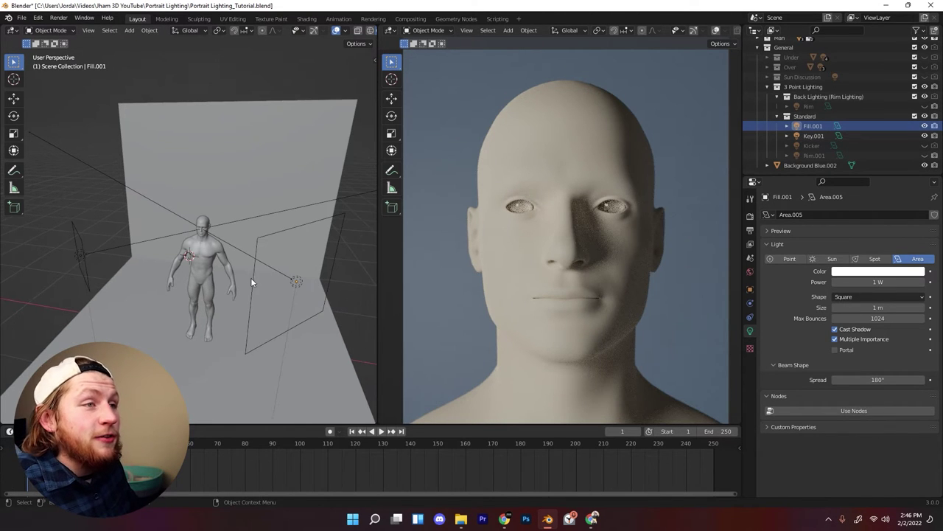
pyautogui.click(290, 281)
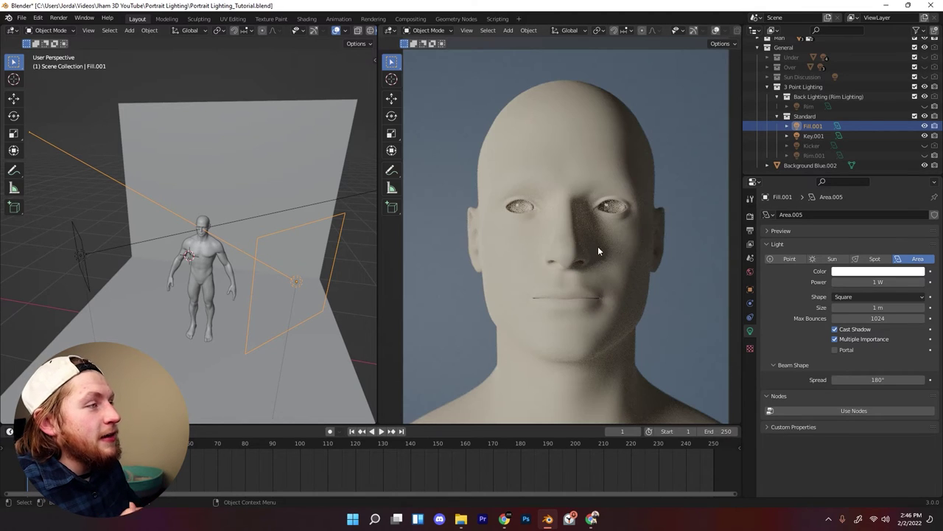
pyautogui.press('Home')
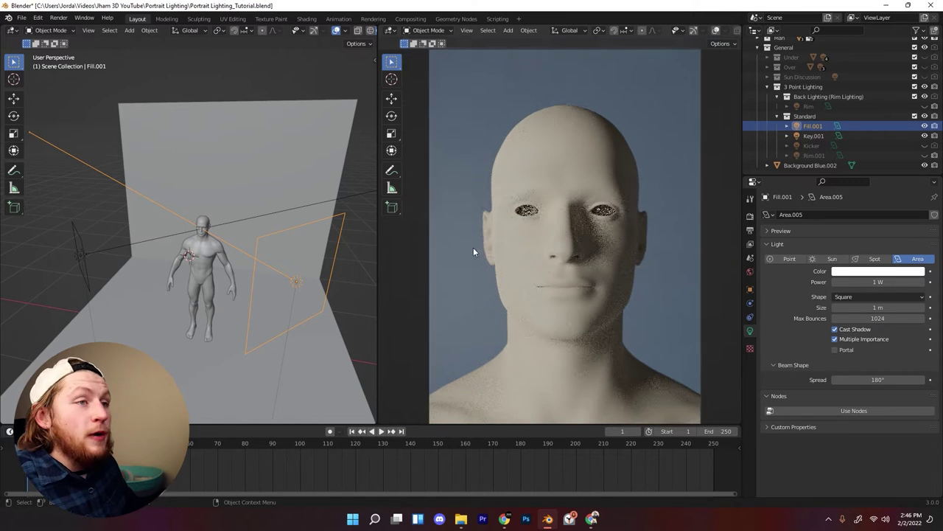
pyautogui.scroll(2, 517, 241)
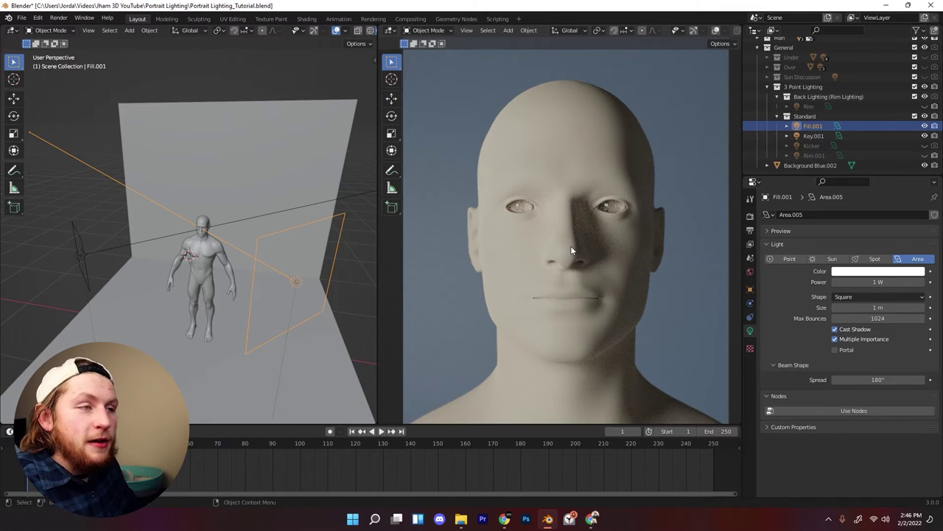
pyautogui.click(264, 290)
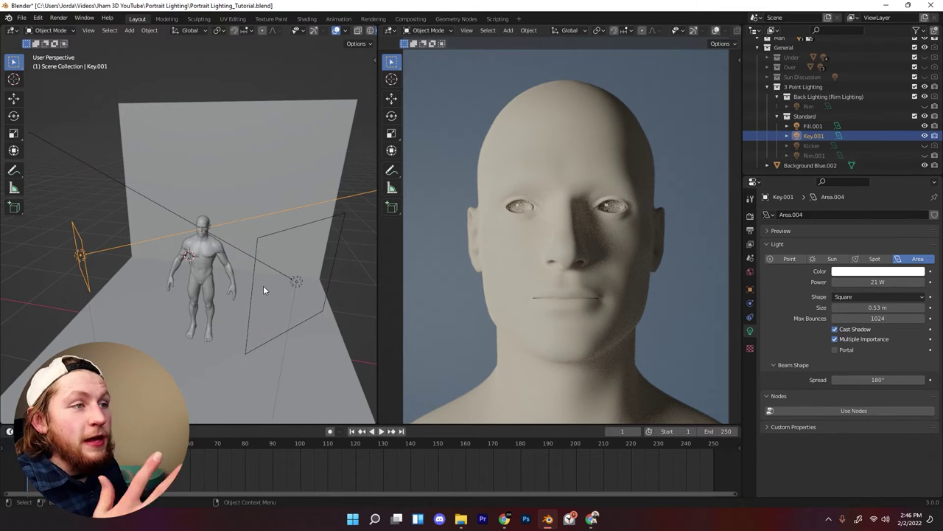
pyautogui.click(293, 282)
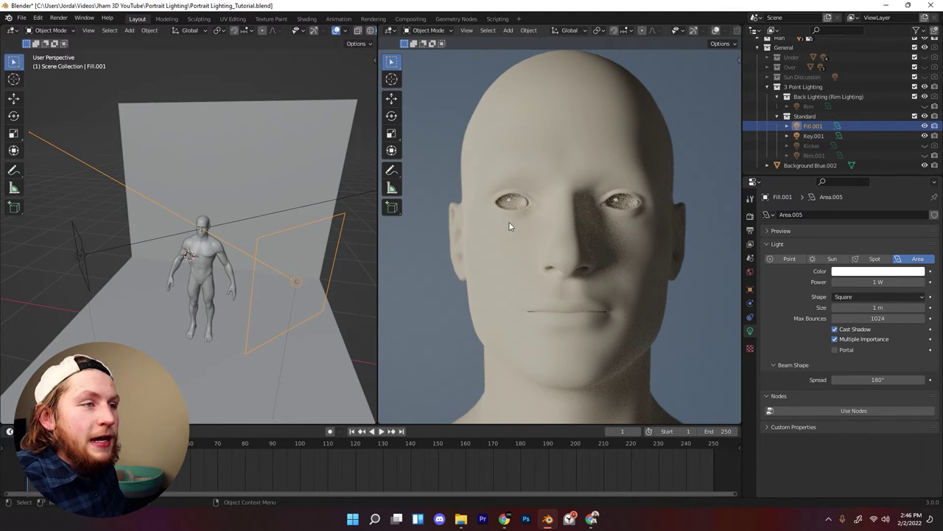
pyautogui.click(81, 246)
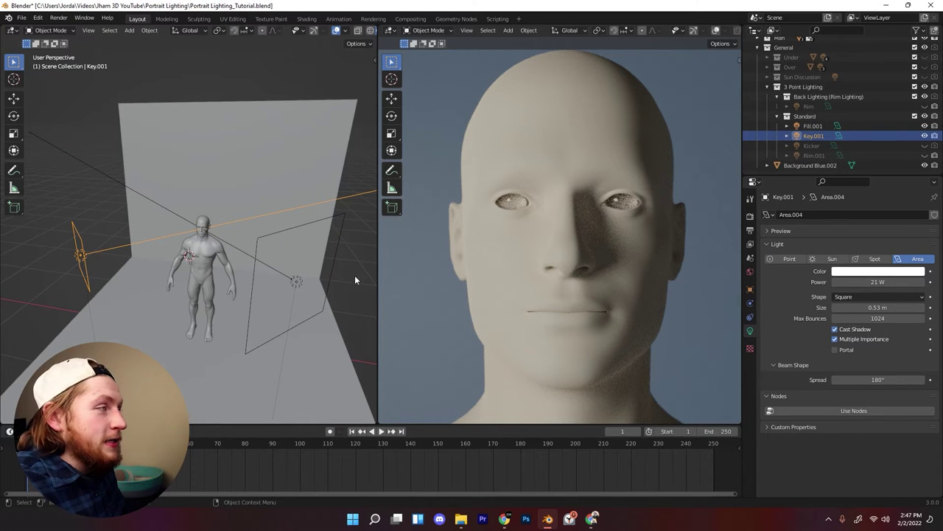
pyautogui.click(295, 280)
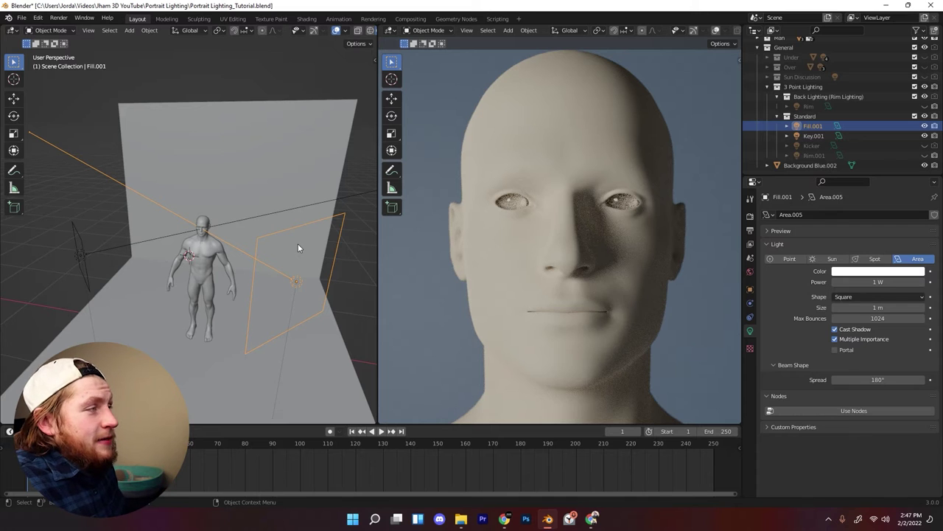
pyautogui.moveTo(873, 282)
pyautogui.mouseDown()
pyautogui.moveTo(866, 287)
pyautogui.moveTo(883, 286)
pyautogui.mouseUp()
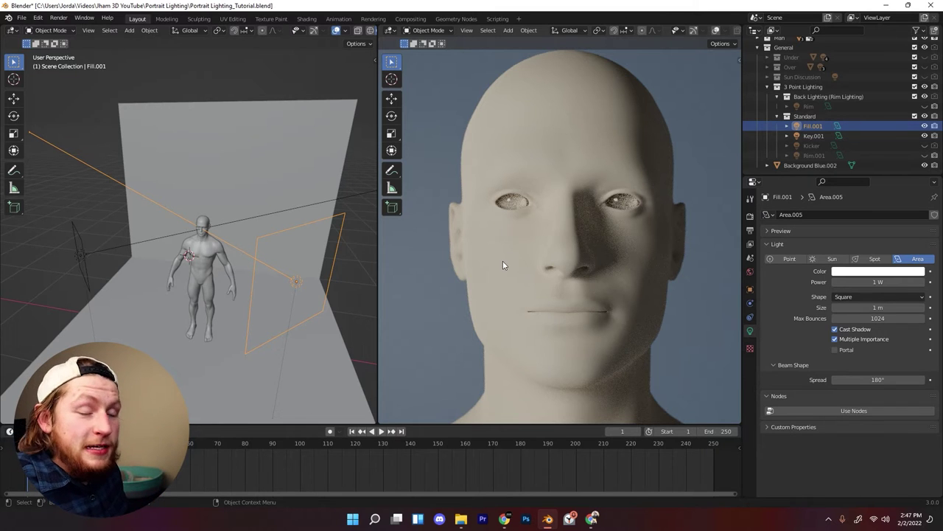
# Step: Show and select the Rim.001 light behind the figure, and hide Fill.001
pyautogui.moveTo(372, 267); pyautogui.dragTo(302, 288, button='middle')
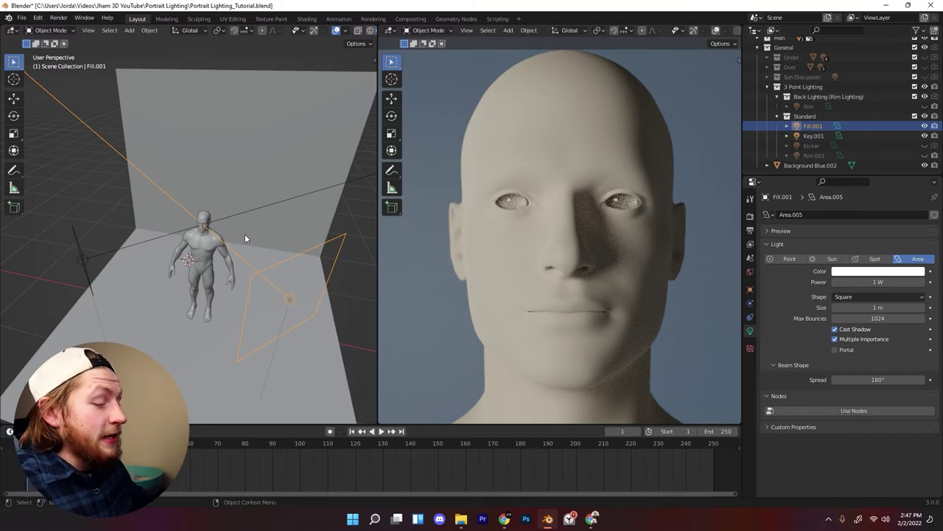
pyautogui.press('KP_7')
pyautogui.click(924, 154)
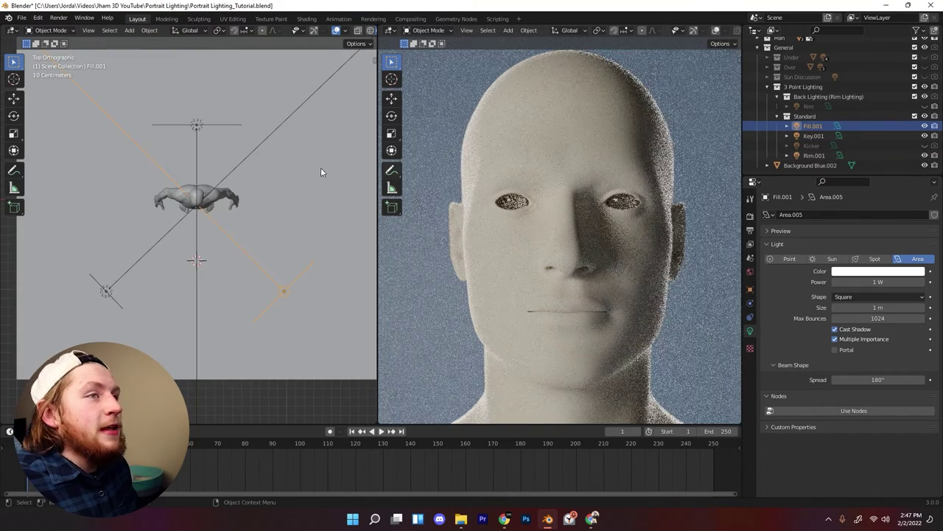
pyautogui.click(197, 123)
pyautogui.moveTo(225, 181); pyautogui.dragTo(309, 184, button='middle')
pyautogui.moveTo(925, 126); pyautogui.dragTo(924, 136)
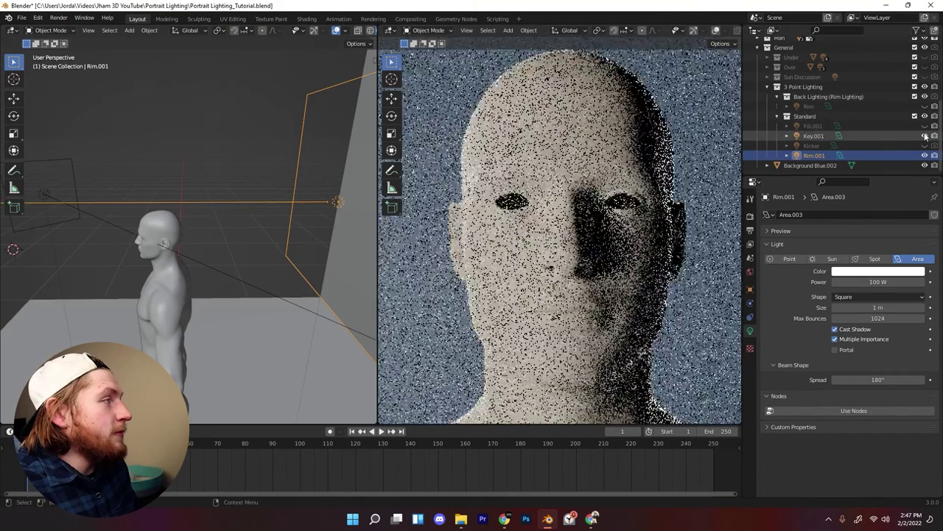
# Step: Adjust the Rim.001 light's height behind the figure along the Z axis
pyautogui.moveTo(273, 210); pyautogui.dragTo(307, 230, button='middle')
pyautogui.press('g')
pyautogui.press('z')
pyautogui.click(302, 255)
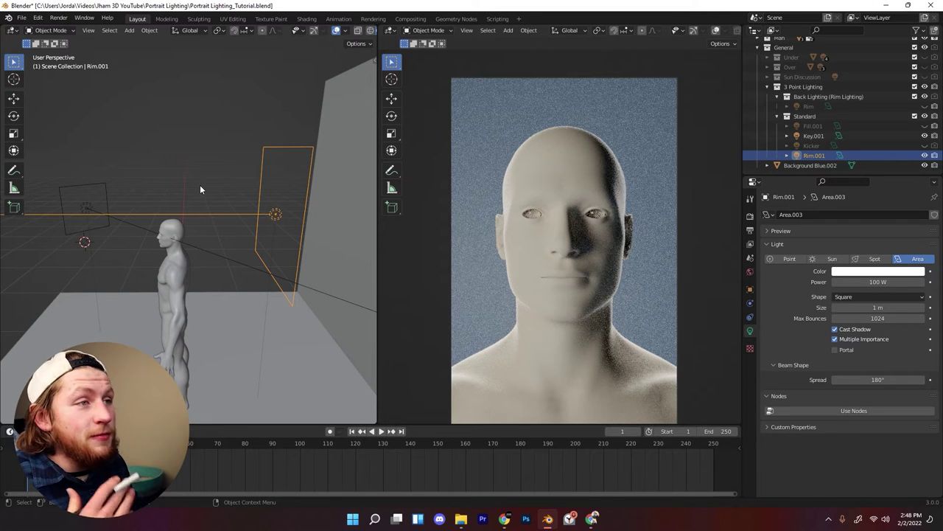
# Step: Compare the key and rim lights, hiding Key.001 to examine the rim light's outline on its own
pyautogui.click(814, 137)
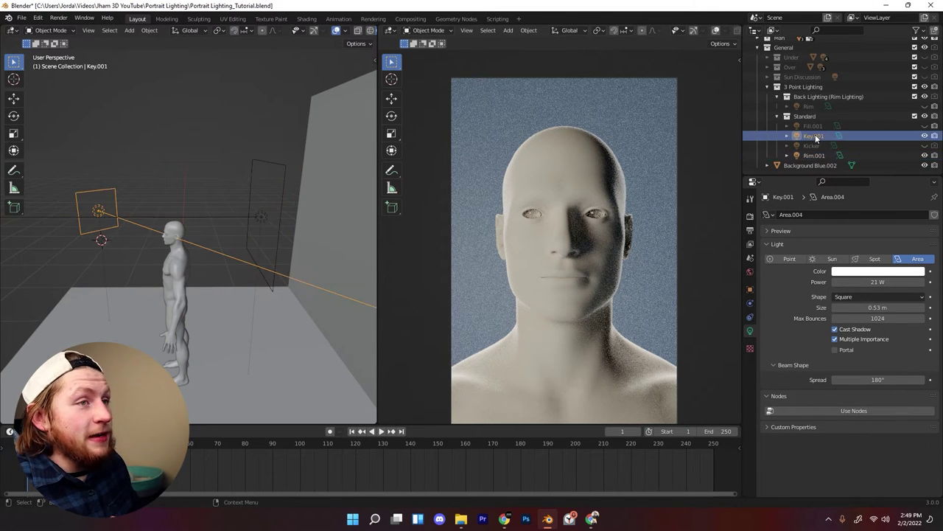
pyautogui.click(262, 219)
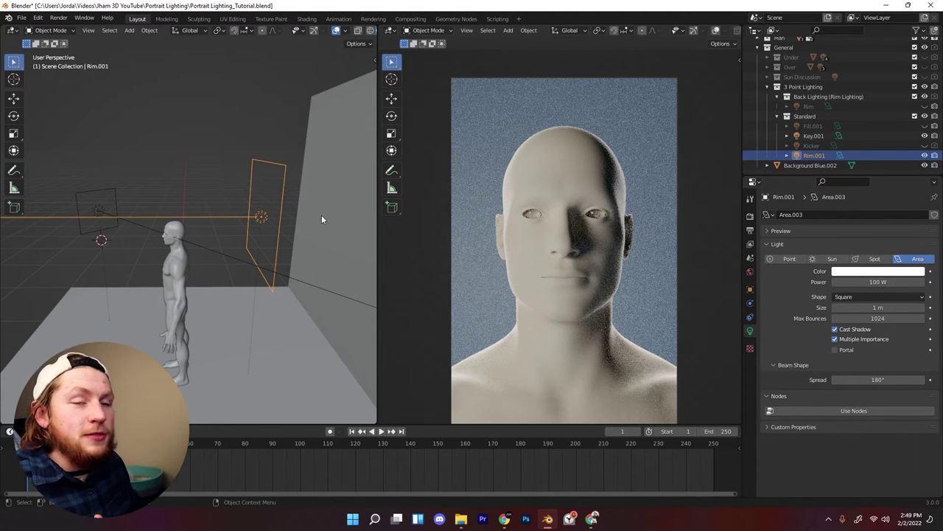
pyautogui.click(925, 136)
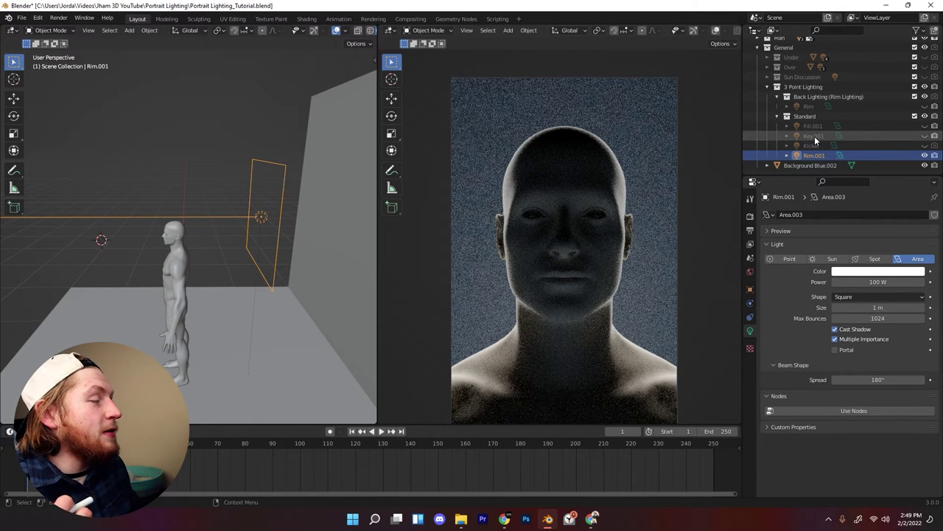
pyautogui.click(814, 136)
pyautogui.click(893, 126)
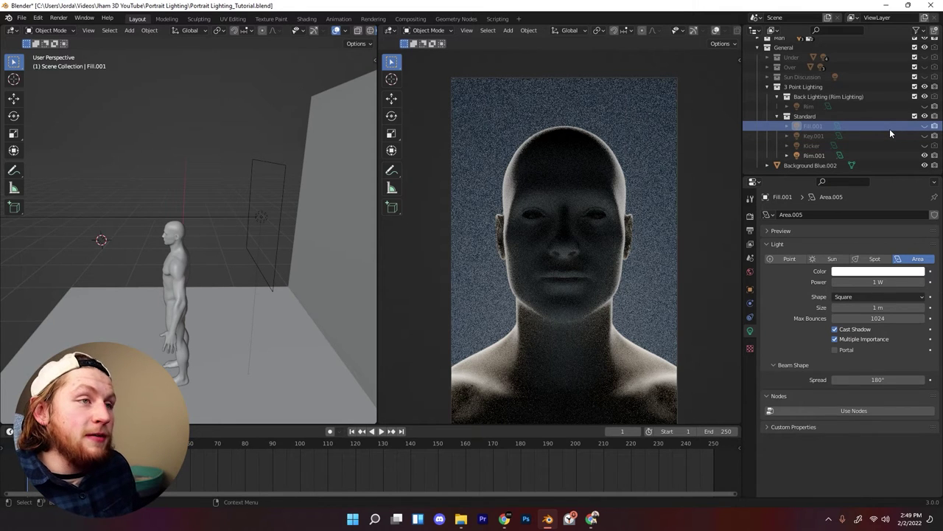
pyautogui.click(870, 155)
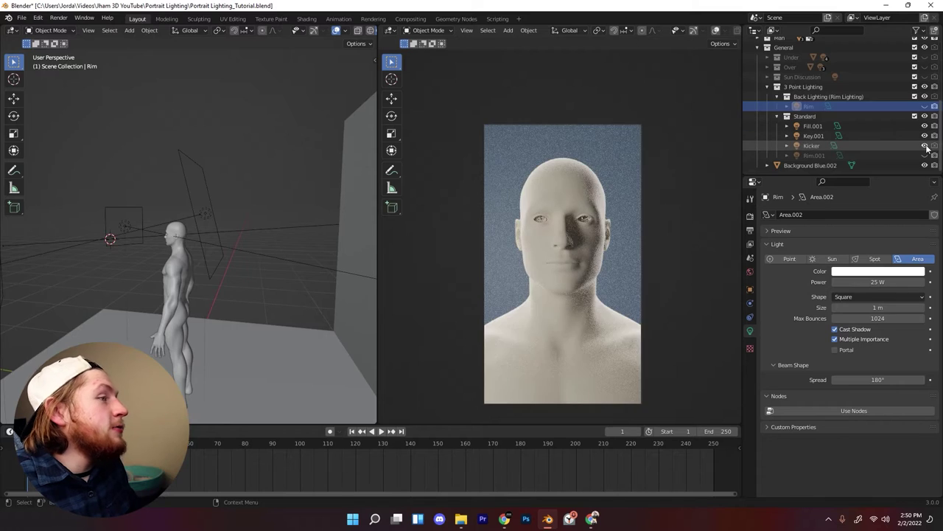
# Step: Toggle the visibility of Rim.001, Key.001 and Fill.001 one at a time to compare each light's contribution to the render
pyautogui.moveTo(231, 261); pyautogui.dragTo(226, 287, button='middle')
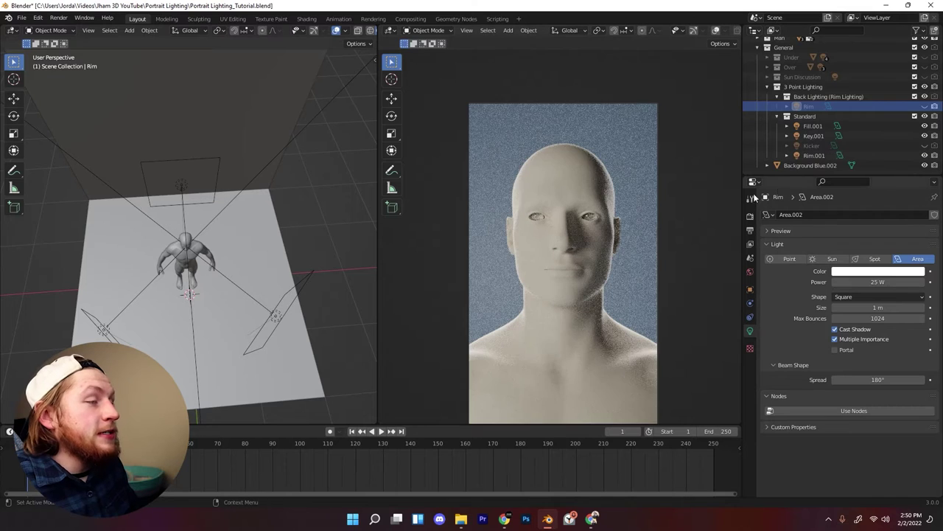
pyautogui.click(925, 155)
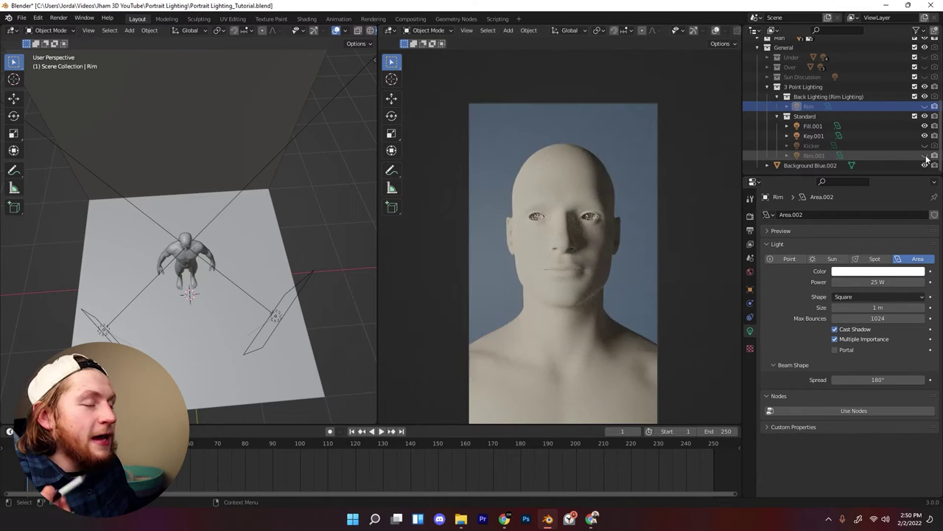
pyautogui.click(924, 156)
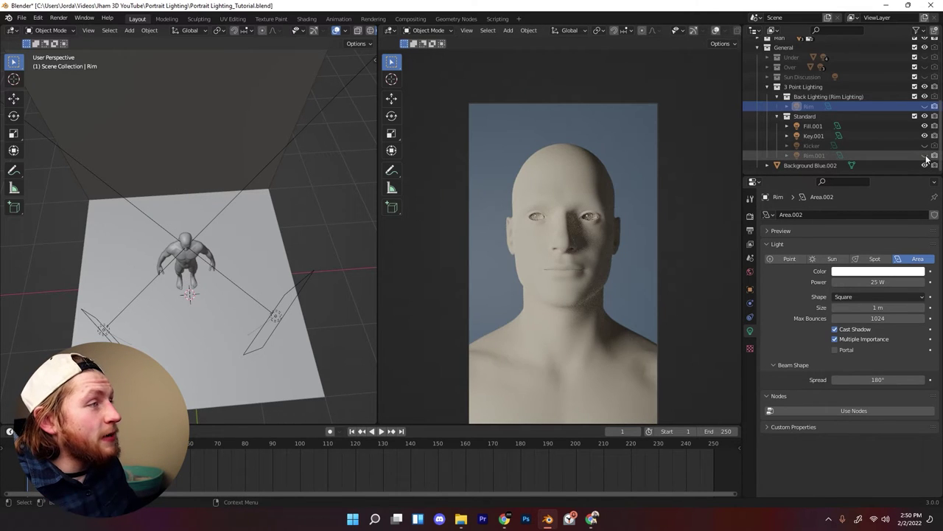
pyautogui.click(925, 156)
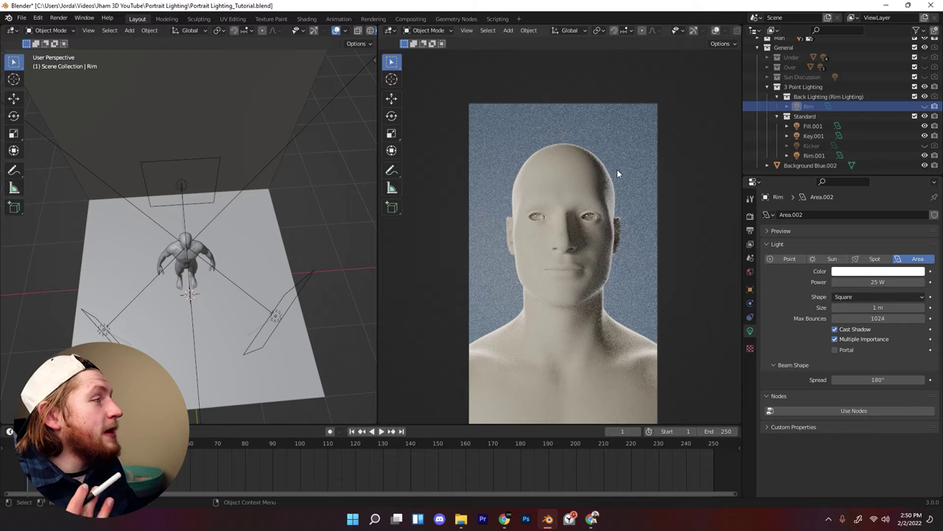
pyautogui.click(925, 136)
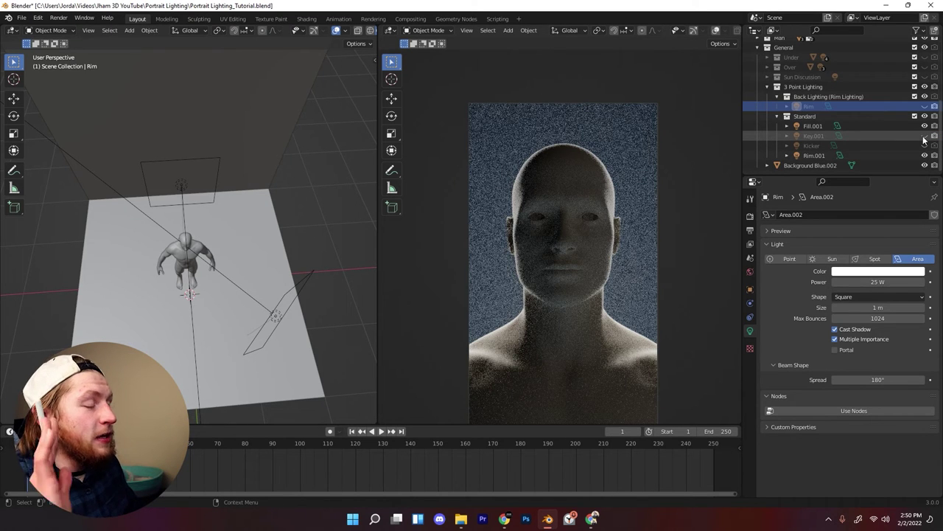
pyautogui.click(925, 136)
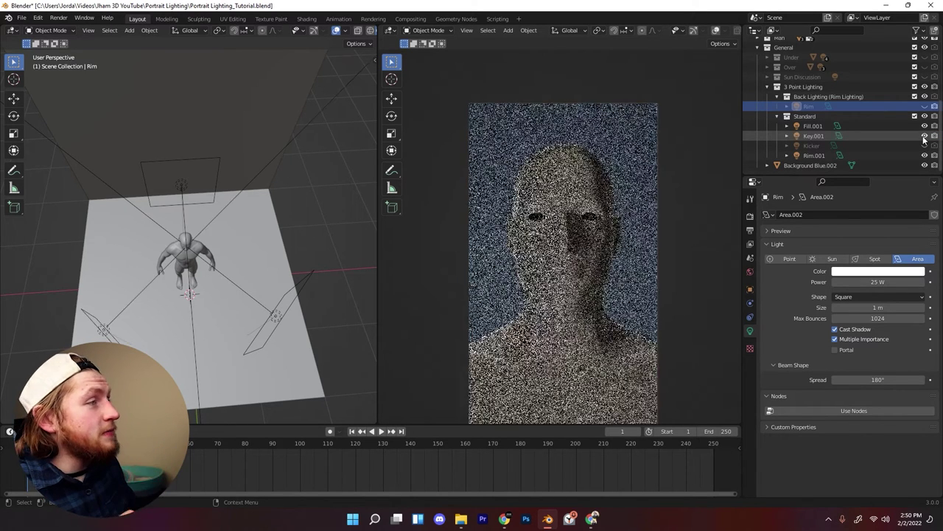
pyautogui.click(925, 126)
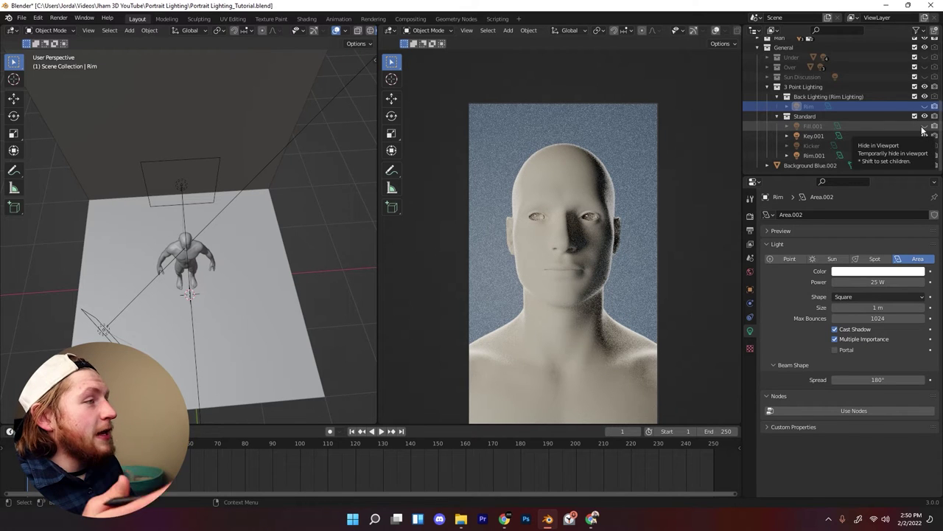
pyautogui.click(925, 126)
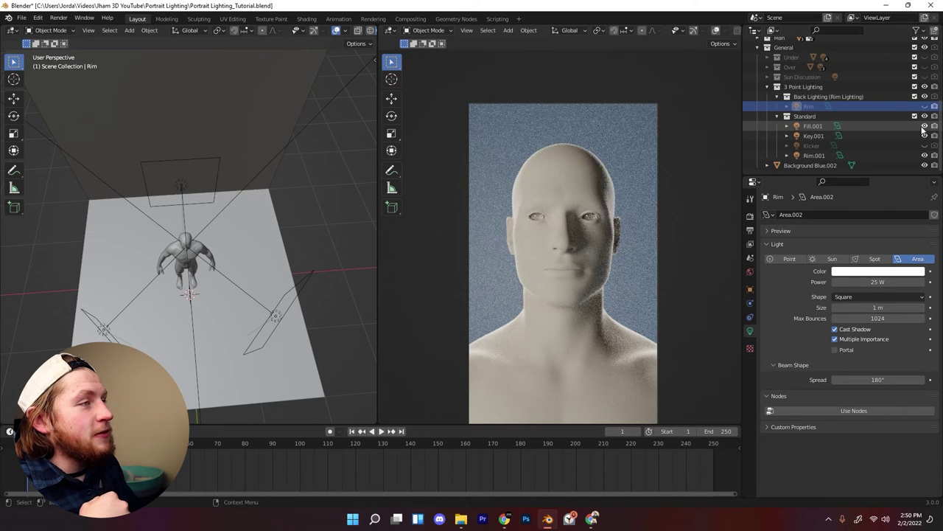
# Step: Select the Key.001 light and, in the top view, try moving it along the X axis away from the figure
pyautogui.moveTo(184, 221); pyautogui.dragTo(39, 227, button='middle')
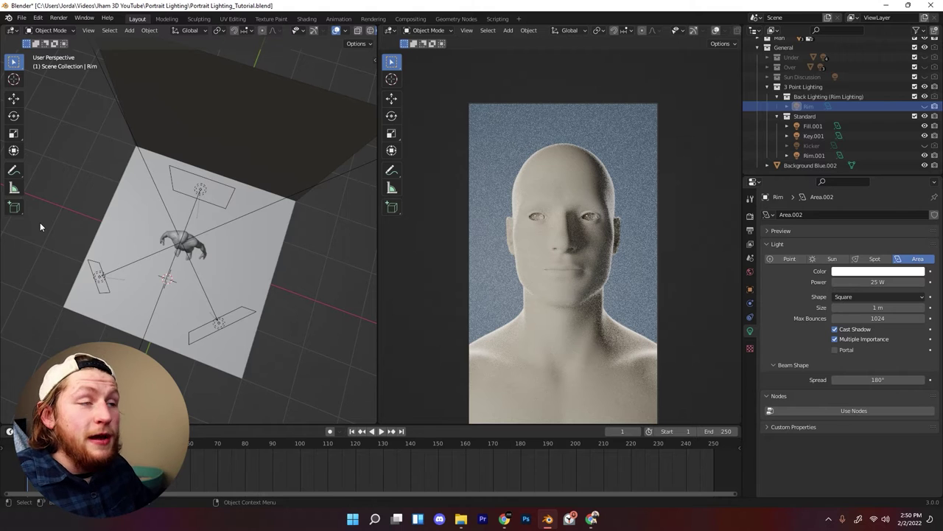
pyautogui.click(100, 276)
pyautogui.press('KP_0')
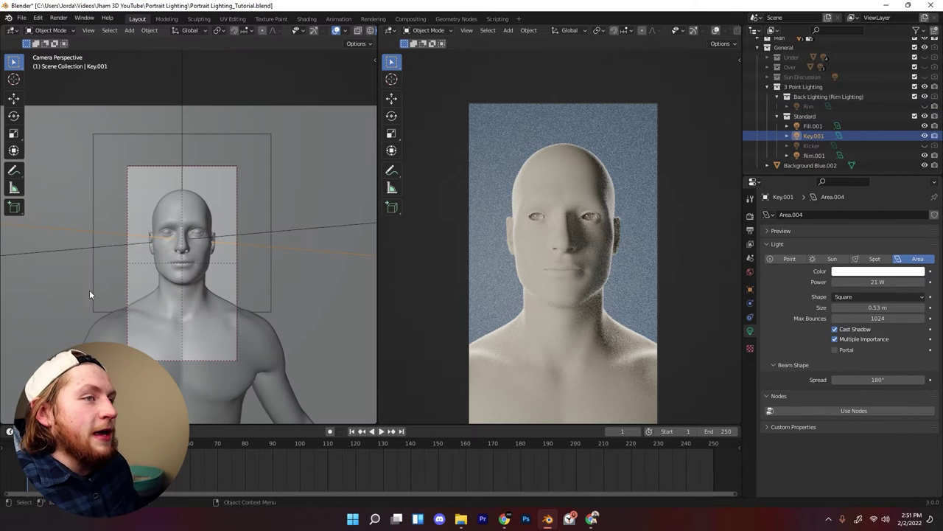
pyautogui.press('KP_7')
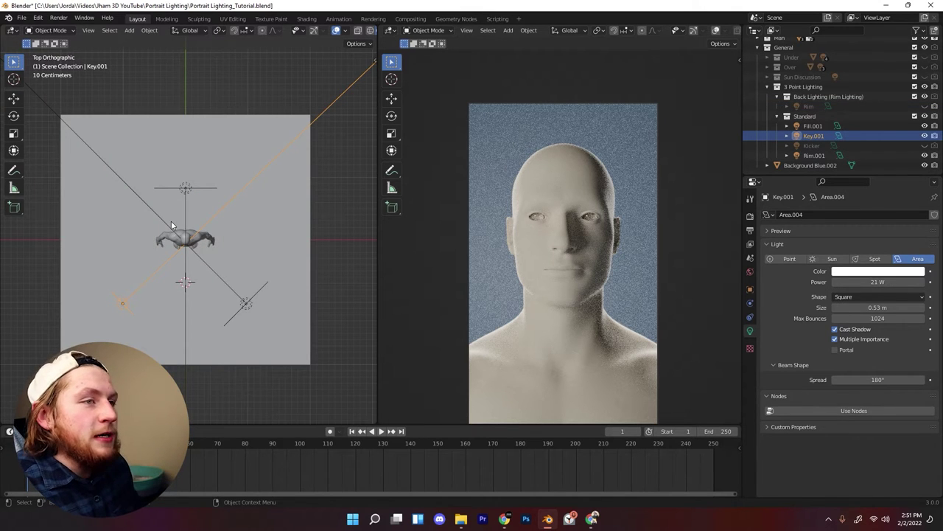
pyautogui.press('g')
pyautogui.press('x')
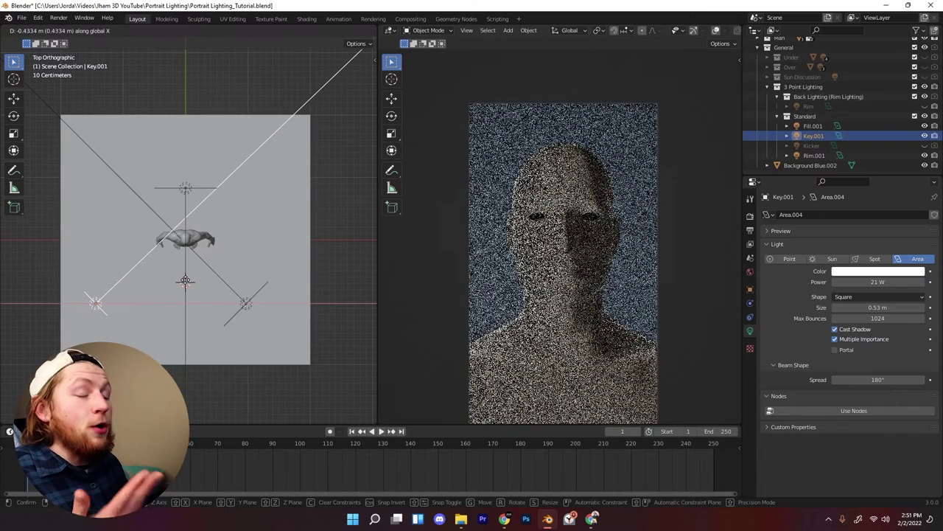
pyautogui.click(243, 295)
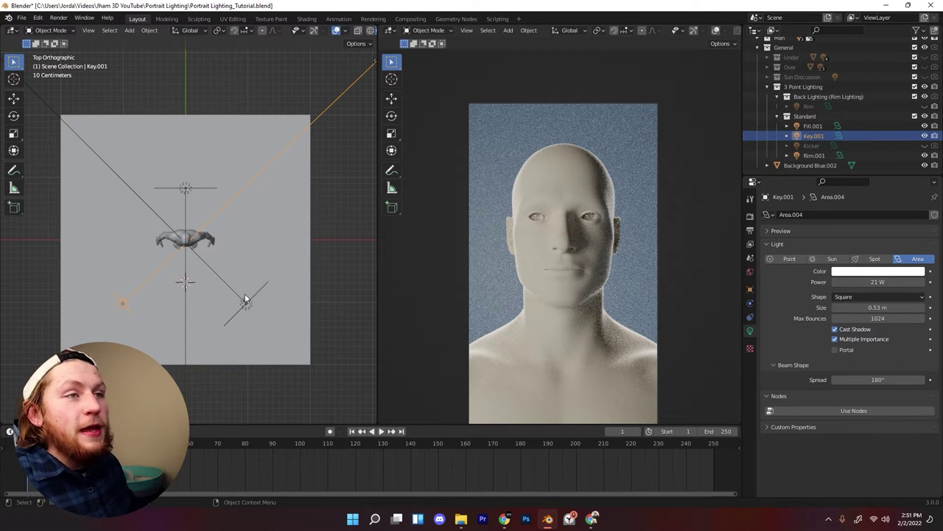
# Step: Hide Key.001 and Rim.001, show the Kicker light, and select it to view its tilt behind the figure
pyautogui.click(925, 135)
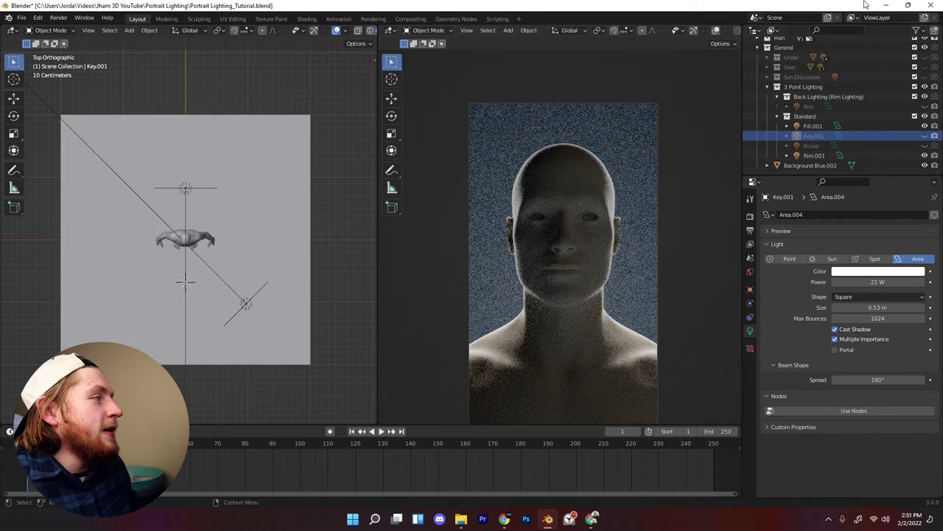
pyautogui.click(925, 155)
pyautogui.click(925, 145)
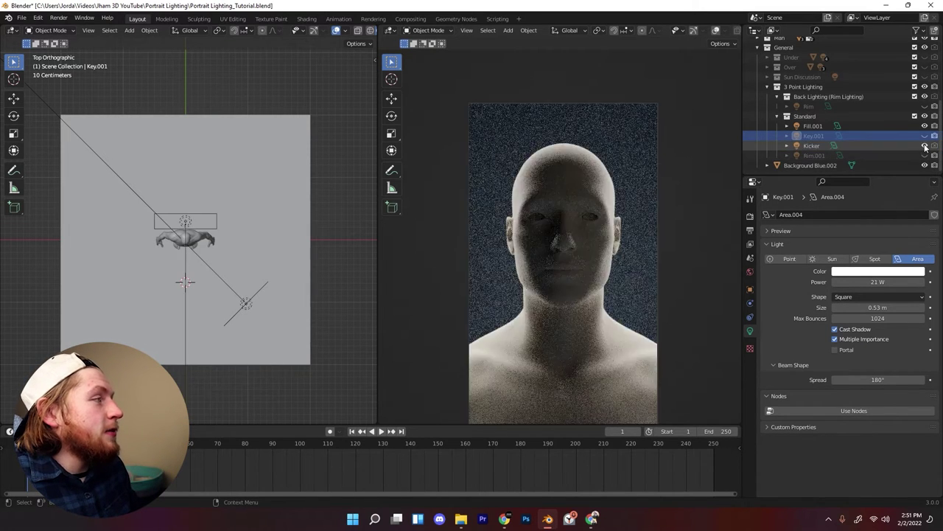
pyautogui.moveTo(215, 208)
pyautogui.mouseDown(button='middle')
pyautogui.moveTo(167, 168)
pyautogui.moveTo(168, 154)
pyautogui.moveTo(187, 185)
pyautogui.moveTo(220, 198)
pyautogui.moveTo(204, 183)
pyautogui.moveTo(211, 201)
pyautogui.mouseUp(button='middle')
pyautogui.click(213, 200)
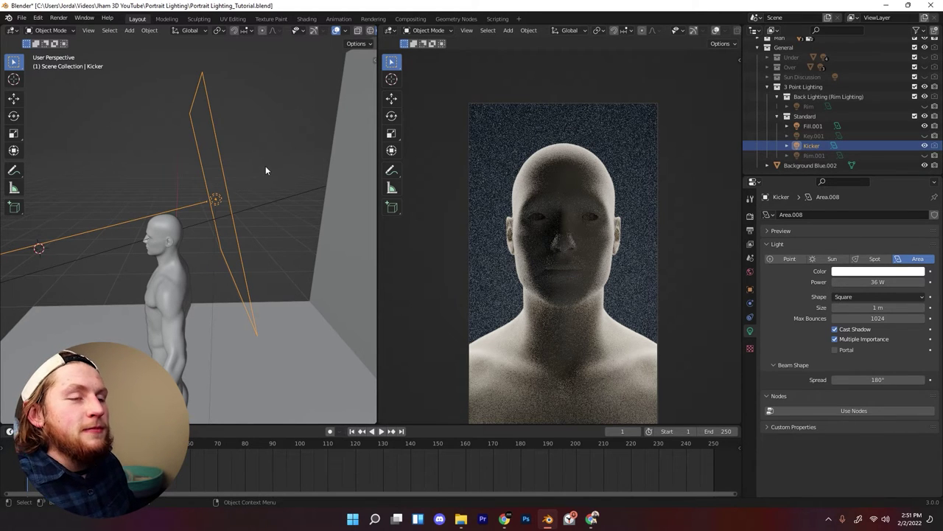
pyautogui.moveTo(265, 168); pyautogui.dragTo(269, 225, button='middle')
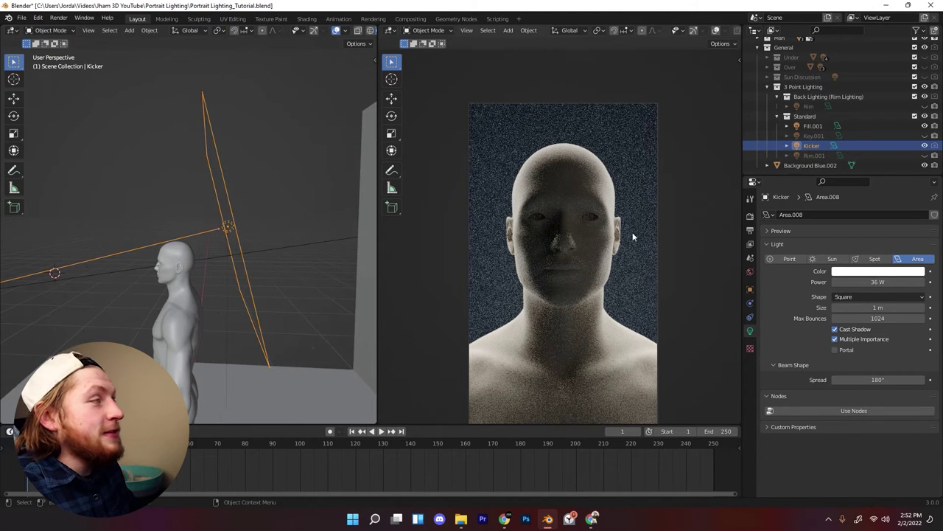
# Step: Alternate visibility between Rim.001 and Kicker to compare their placement and their effect on the figure's outline
pyautogui.click(924, 145)
pyautogui.click(924, 156)
pyautogui.moveTo(295, 254)
pyautogui.mouseDown(button='middle')
pyautogui.moveTo(324, 257)
pyautogui.moveTo(257, 228)
pyautogui.moveTo(273, 227)
pyautogui.mouseUp(button='middle')
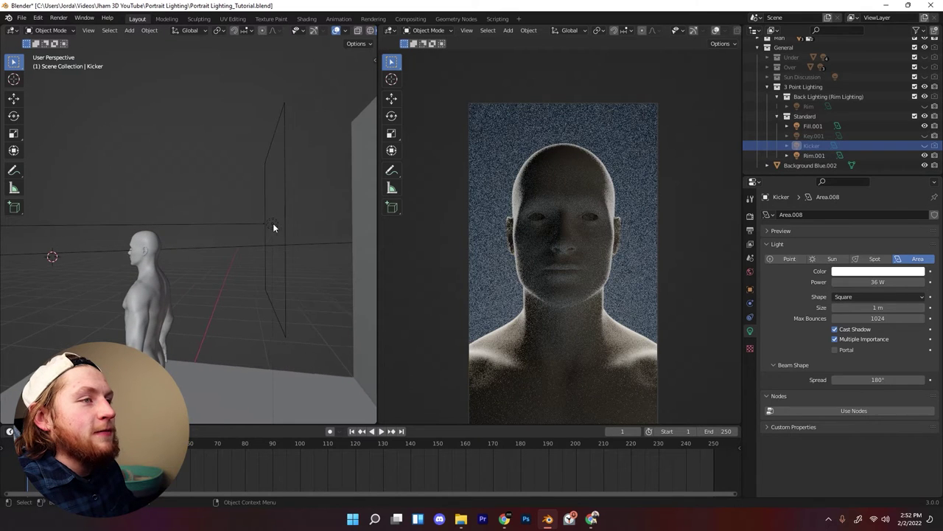
pyautogui.click(926, 146)
pyautogui.moveTo(243, 243); pyautogui.dragTo(231, 222, button='middle')
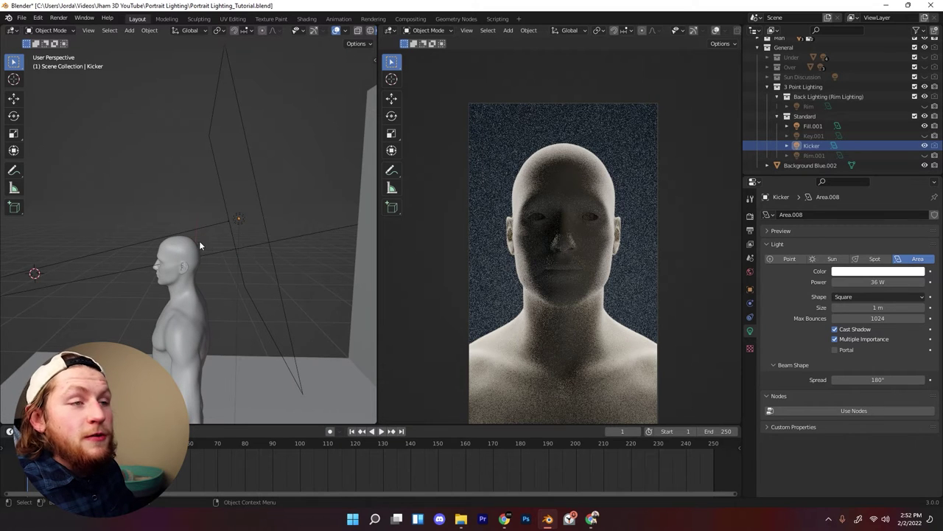
pyautogui.click(240, 218)
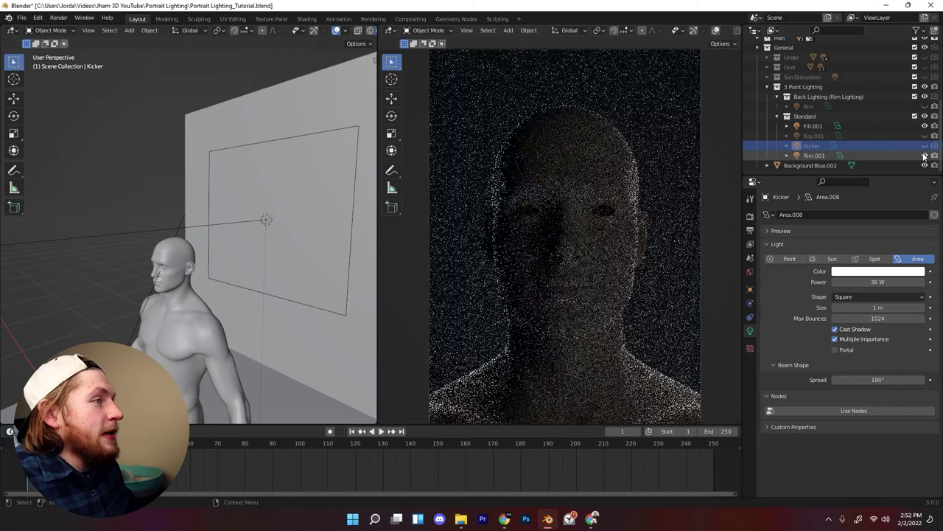
pyautogui.click(925, 156)
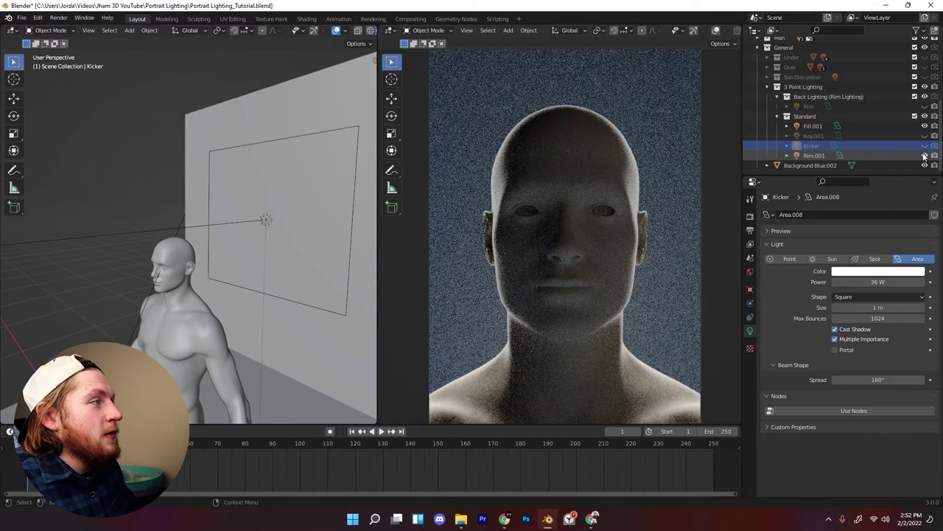
pyautogui.click(925, 155)
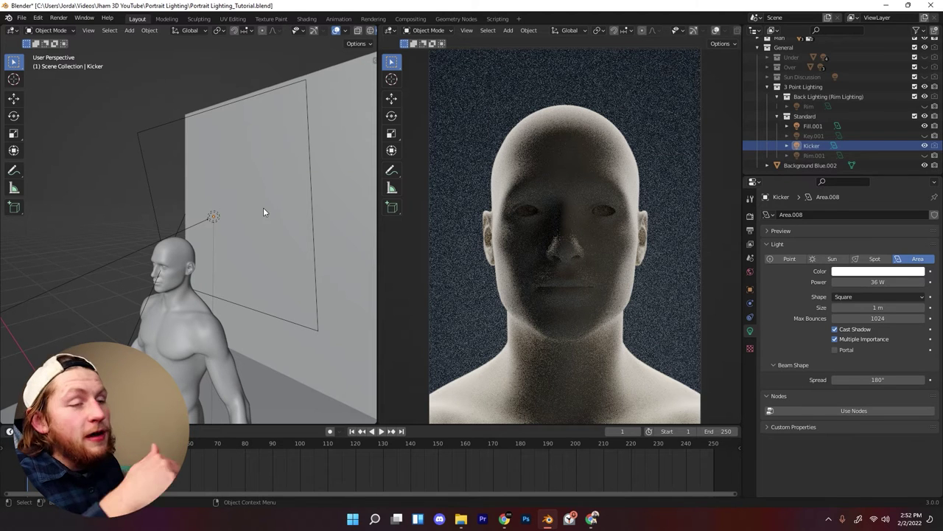
# Step: Select the Kicker light and examine its height and angle behind the head from the side
pyautogui.moveTo(249, 207); pyautogui.dragTo(185, 199, button='middle')
pyautogui.click(232, 187)
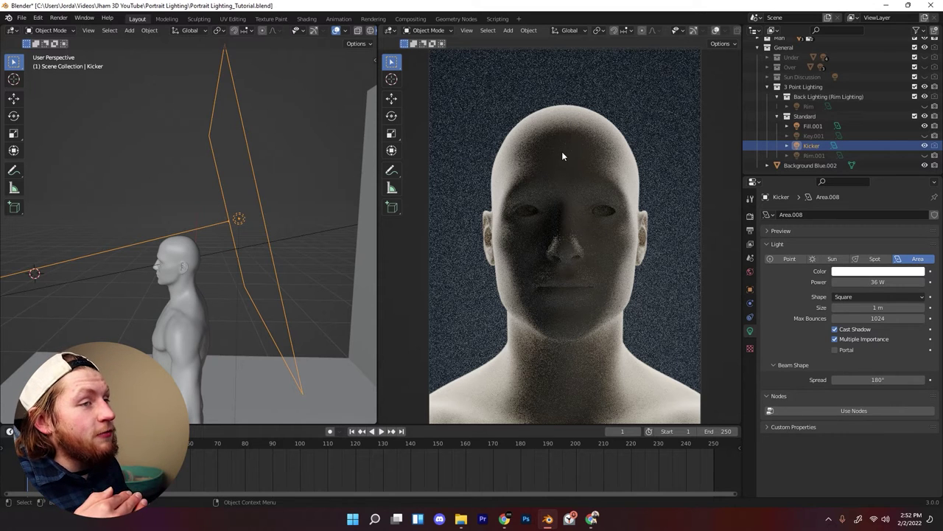
pyautogui.moveTo(296, 202); pyautogui.dragTo(238, 231, button='middle')
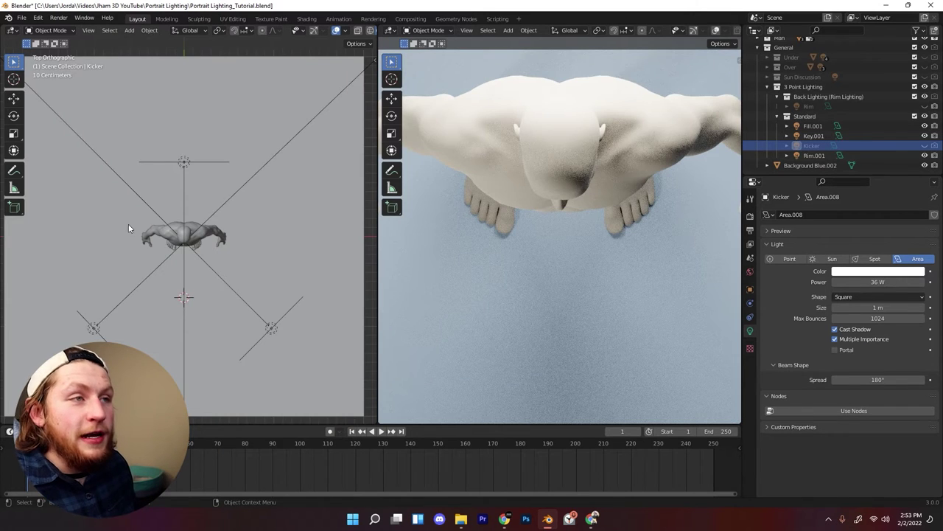
# Step: Examine the three-point lighting setup from above and return the rendered viewport to the camera view
pyautogui.scroll(-1, 163, 234)
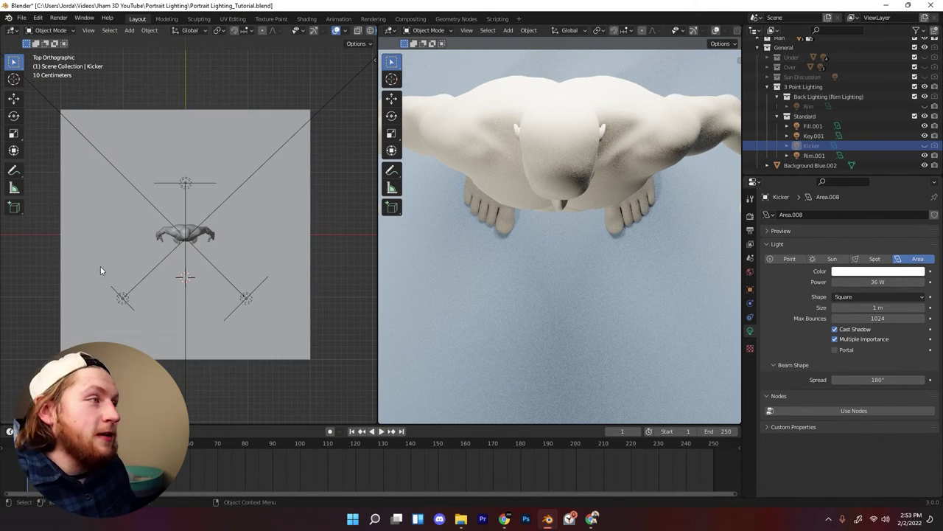
pyautogui.scroll(-1, 244, 243)
pyautogui.scroll(-3, 626, 226)
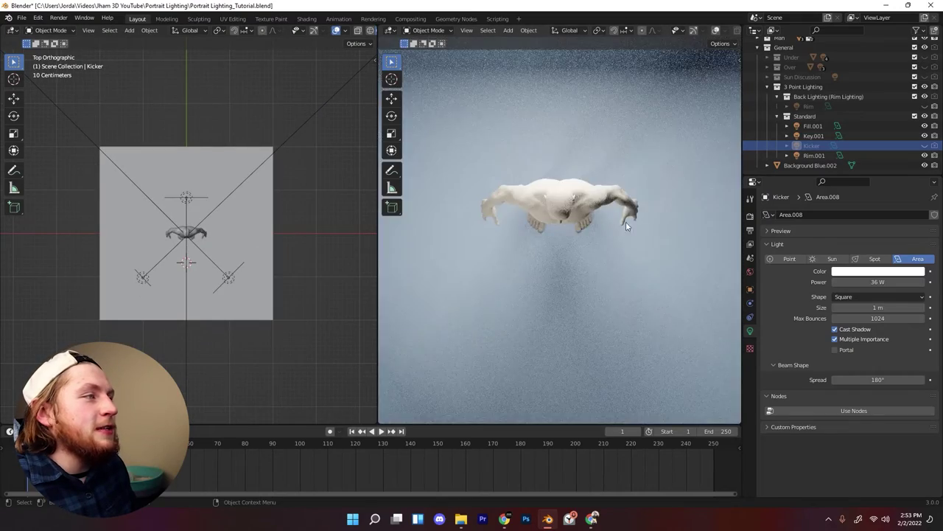
pyautogui.press('KP_0')
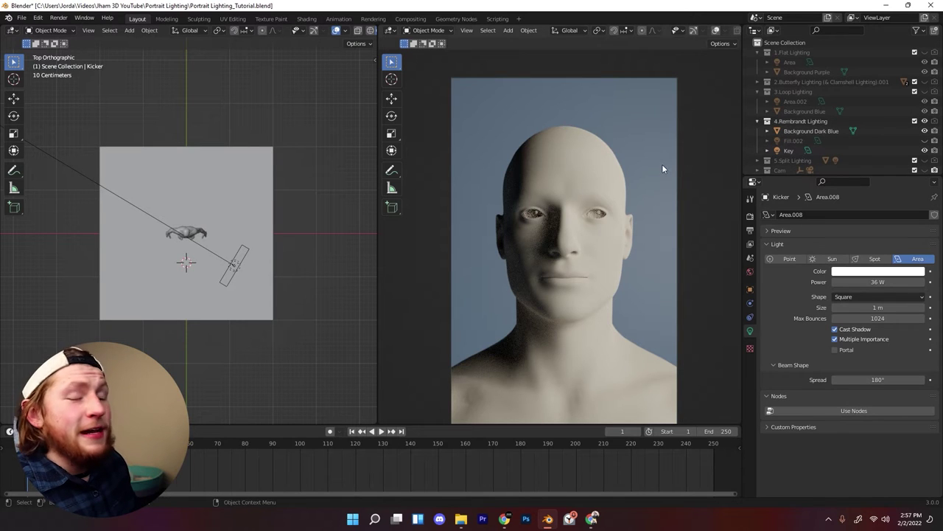
# Step: Inspect the Key light of the 4.Rembrandt Lighting collection, then select and show its Fill.002 light
pyautogui.scroll(-1, 627, 201)
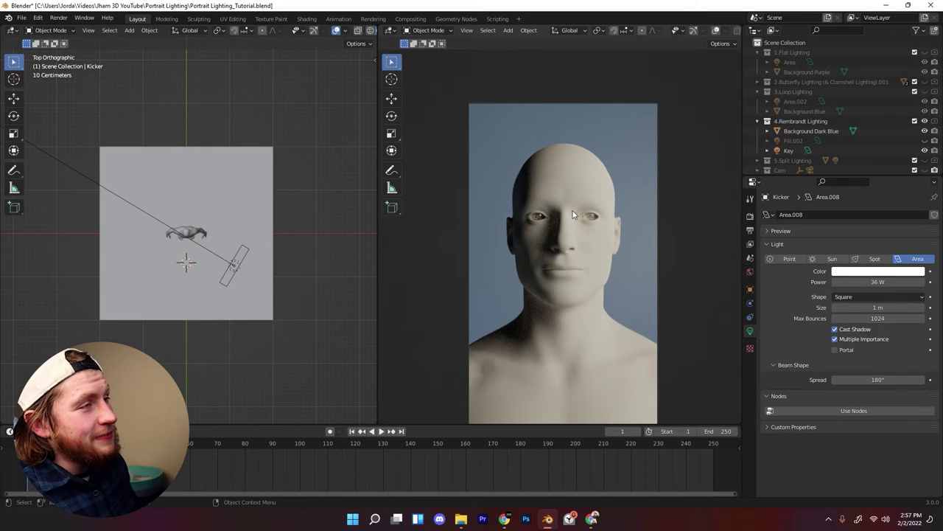
pyautogui.scroll(1, 590, 225)
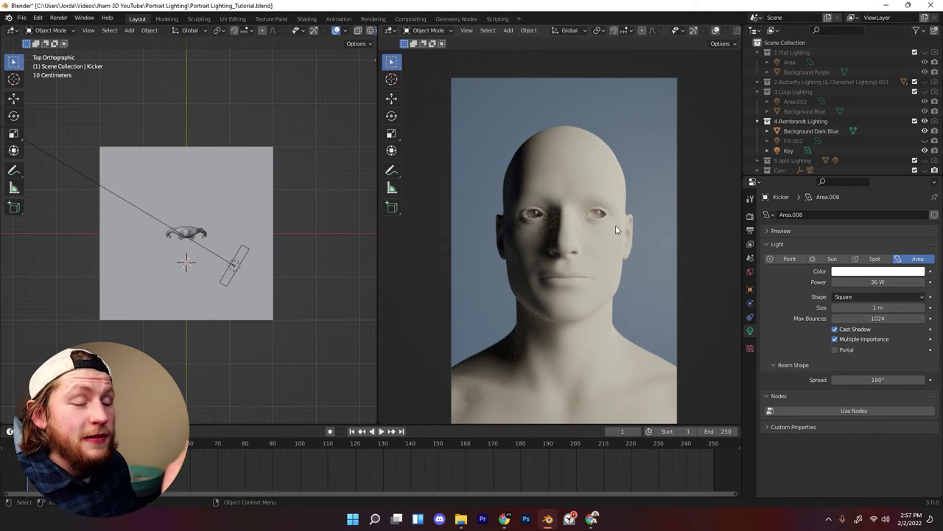
pyautogui.scroll(-1, 617, 230)
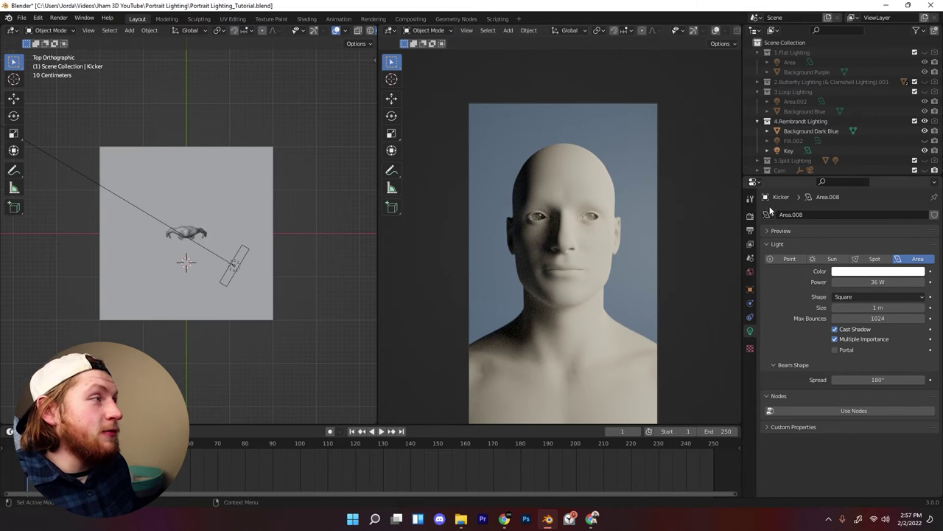
pyautogui.click(795, 150)
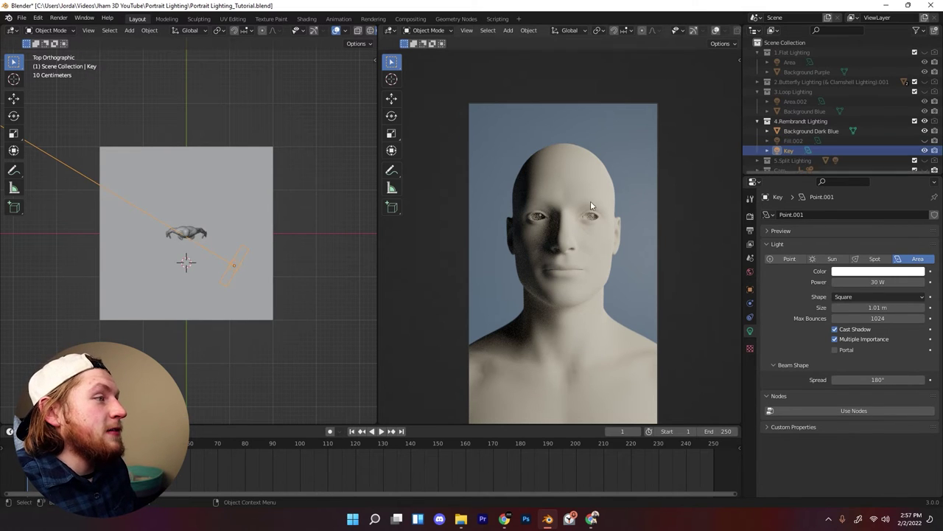
pyautogui.click(803, 140)
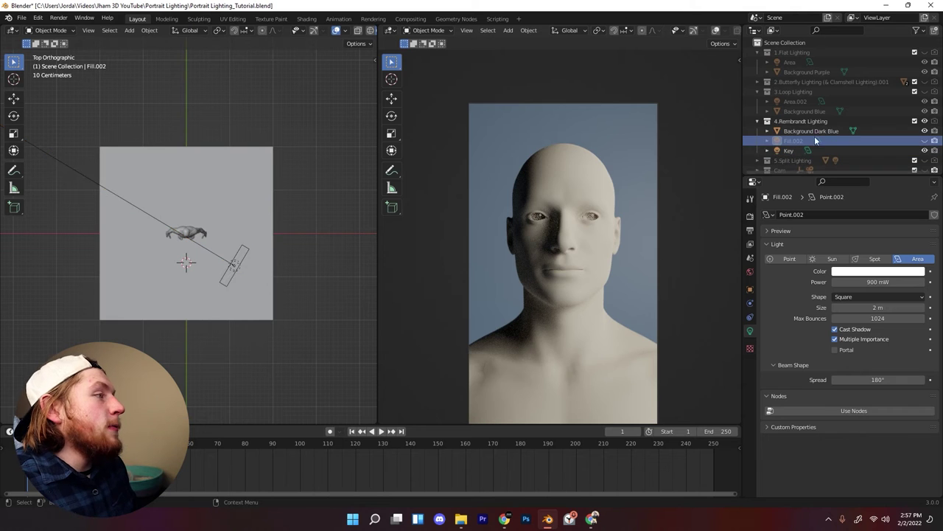
pyautogui.click(925, 141)
pyautogui.scroll(2, 190, 271)
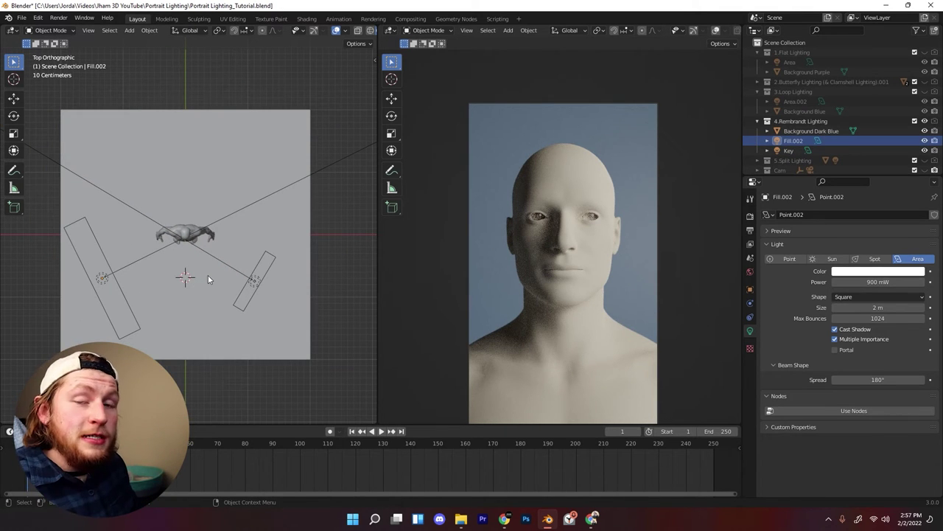
pyautogui.scroll(3, 571, 274)
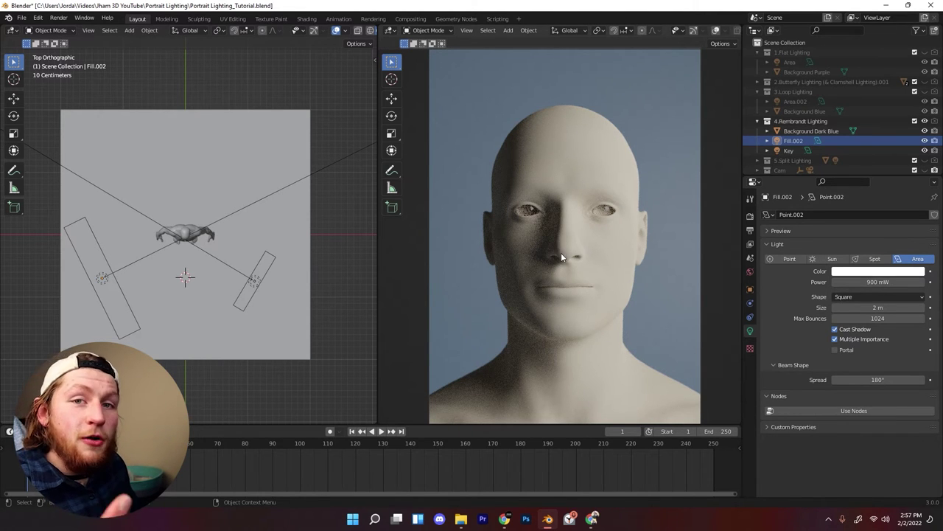
# Step: Hide the Fill.002 light and the whole 4.Rembrandt Lighting collection
pyautogui.click(925, 141)
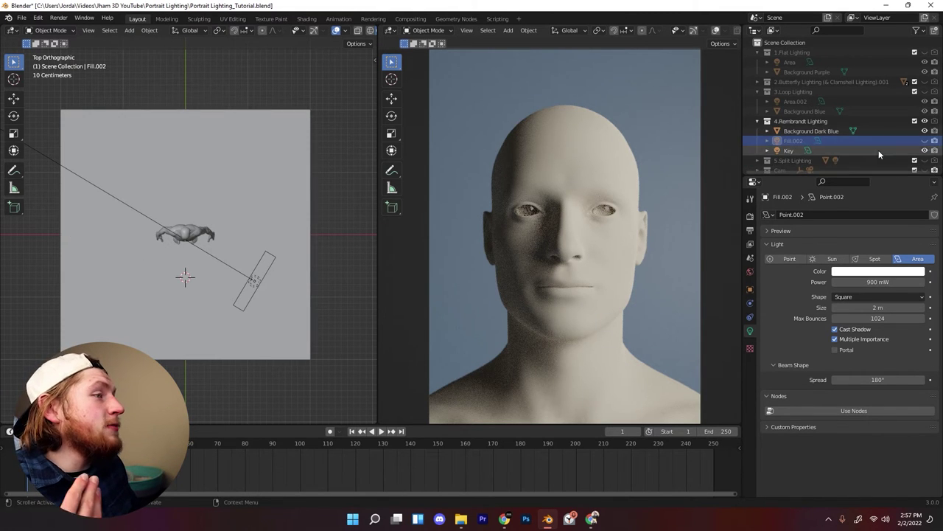
pyautogui.click(926, 140)
pyautogui.moveTo(926, 144); pyautogui.dragTo(926, 130)
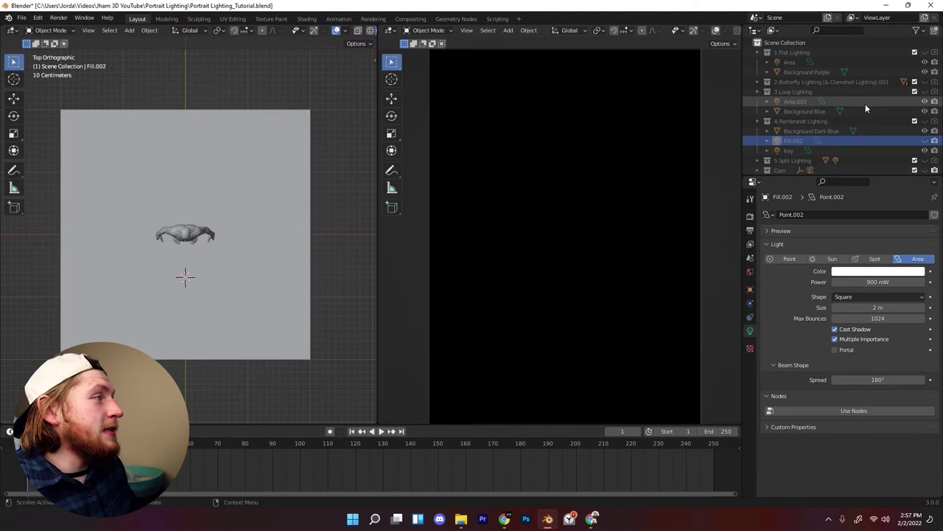
# Step: Show the 1.Flat Lighting and 2.Butterfly Lighting collections in turn to compare their shadows, and hide both
pyautogui.moveTo(925, 62); pyautogui.dragTo(925, 72)
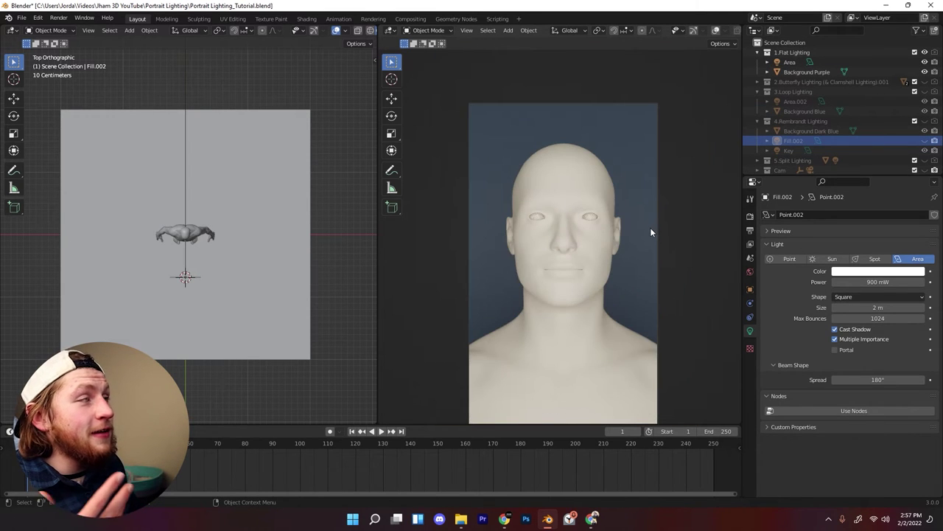
pyautogui.click(925, 81)
pyautogui.click(925, 52)
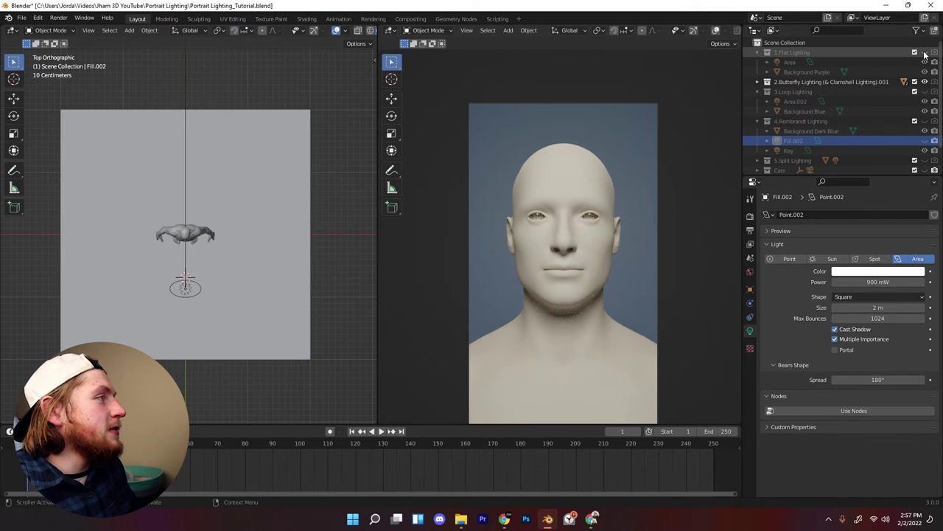
pyautogui.click(925, 52)
pyautogui.click(925, 82)
# Step: Show the 5.Split Lighting collection and expand it to list its light and background
pyautogui.scroll(2, 648, 214)
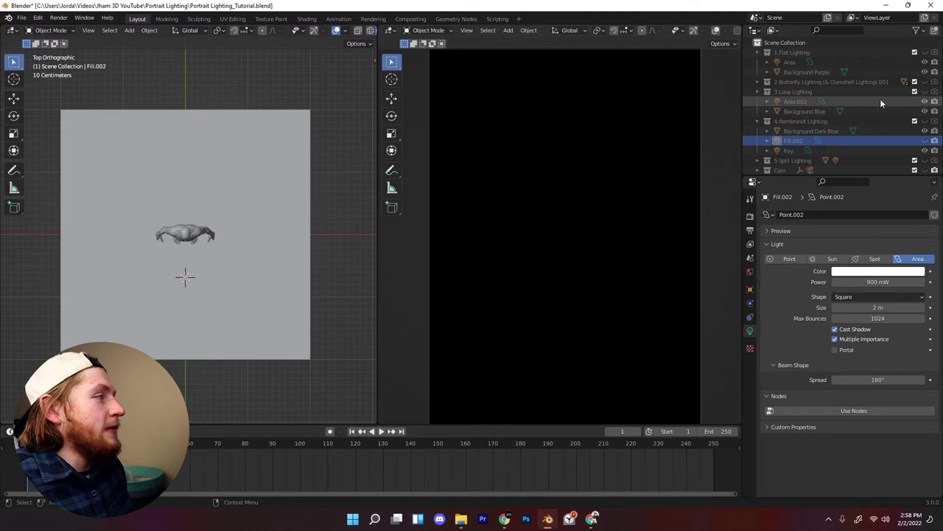
pyautogui.scroll(-2, 906, 118)
pyautogui.click(926, 136)
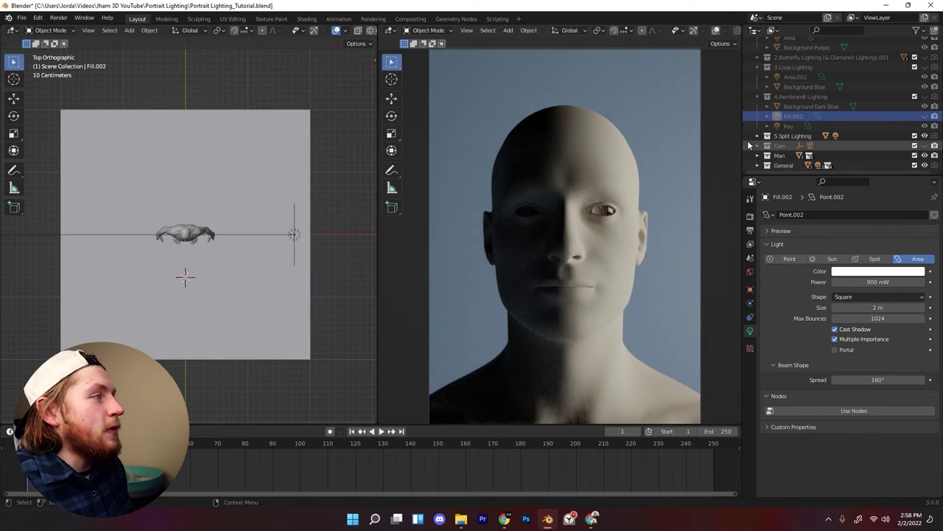
pyautogui.click(749, 139)
pyautogui.click(757, 136)
pyautogui.scroll(-1, 756, 137)
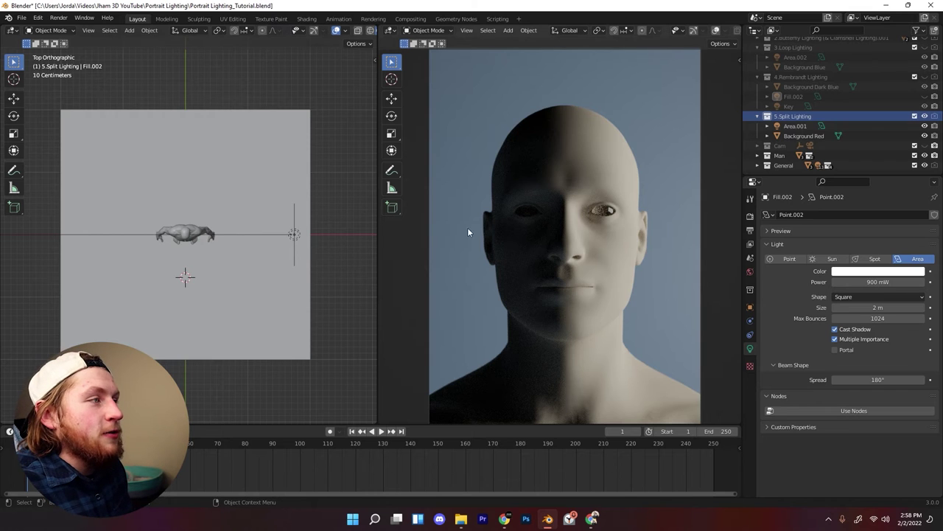
# Step: Duplicate the area light of the 5.Split Lighting collection and move the copy along X to the opposite side of the figure
pyautogui.click(293, 233)
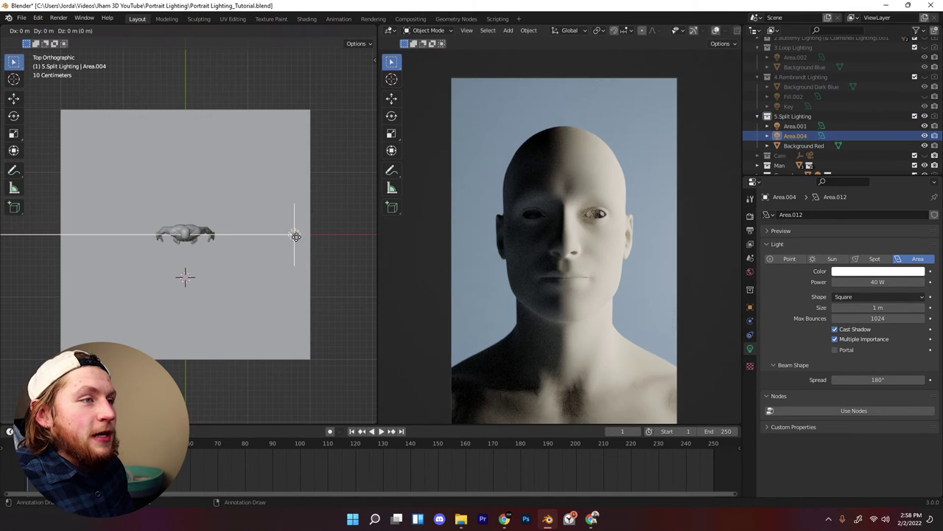
pyautogui.press('g')
pyautogui.press('x')
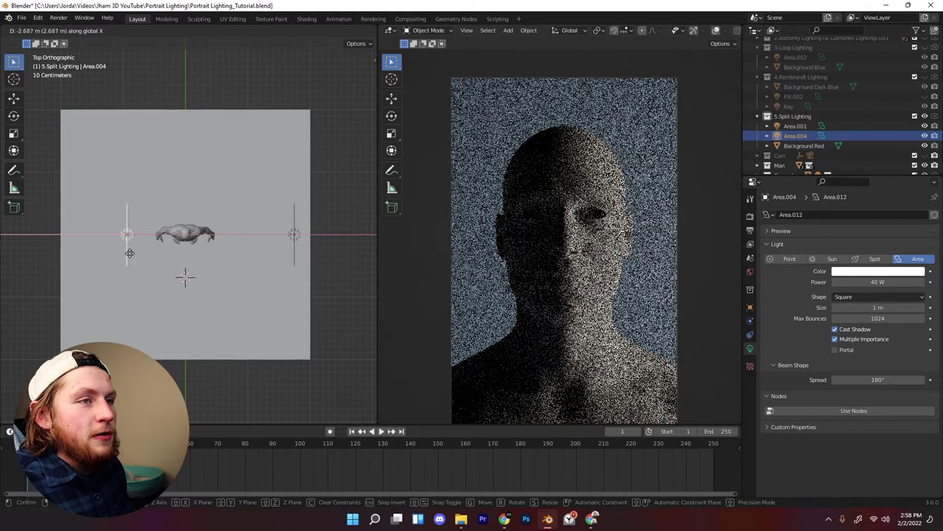
pyautogui.click(112, 253)
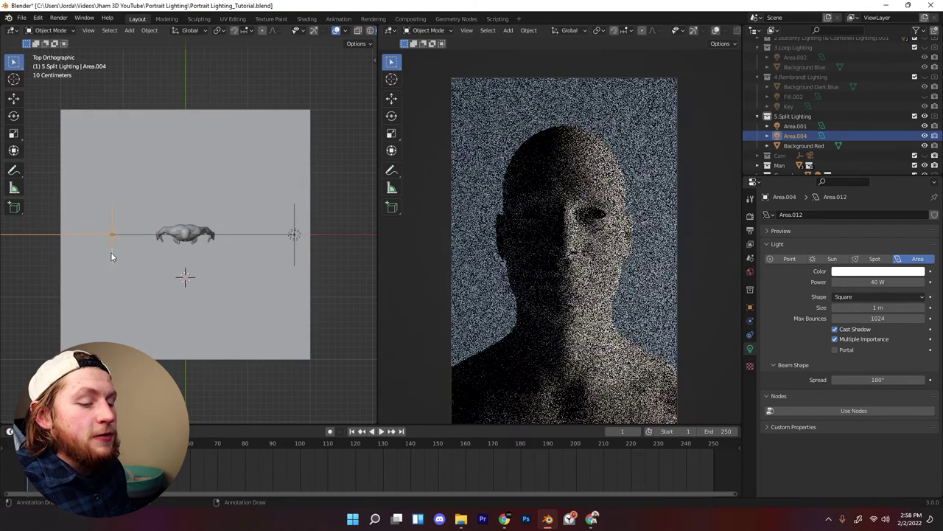
# Step: Rotate the copied area light 180° around the Z axis so it faces the figure
pyautogui.write('rz')
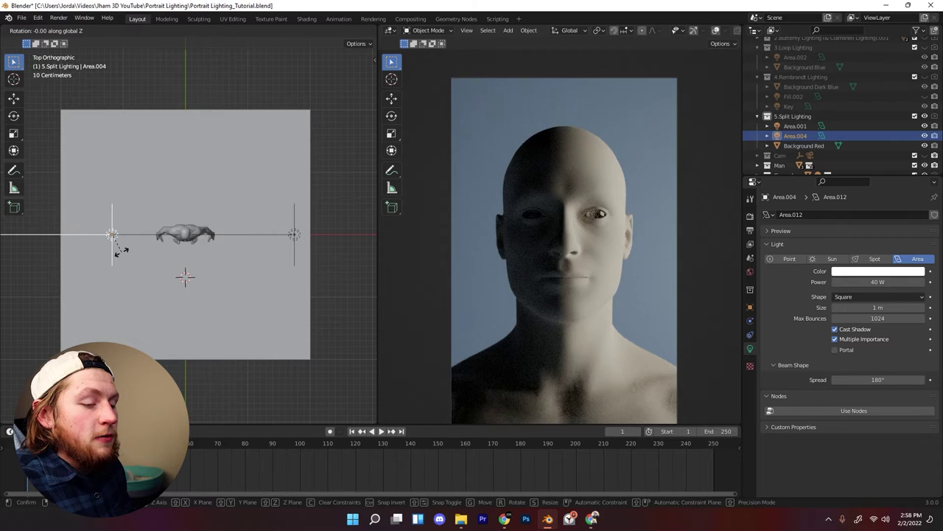
pyautogui.write('180')
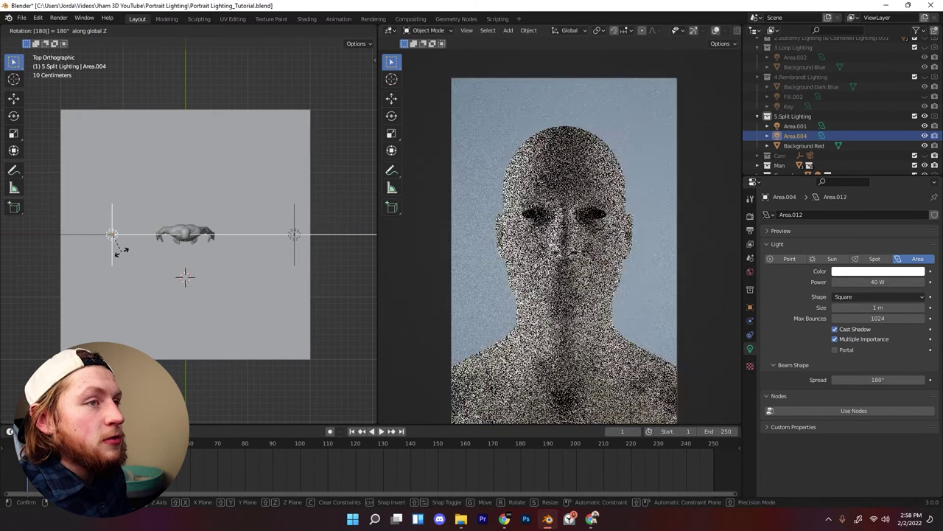
pyautogui.press('Return')
# Step: Set the copied light's power to 10 W and rename the light Fill
pyautogui.click(833, 282)
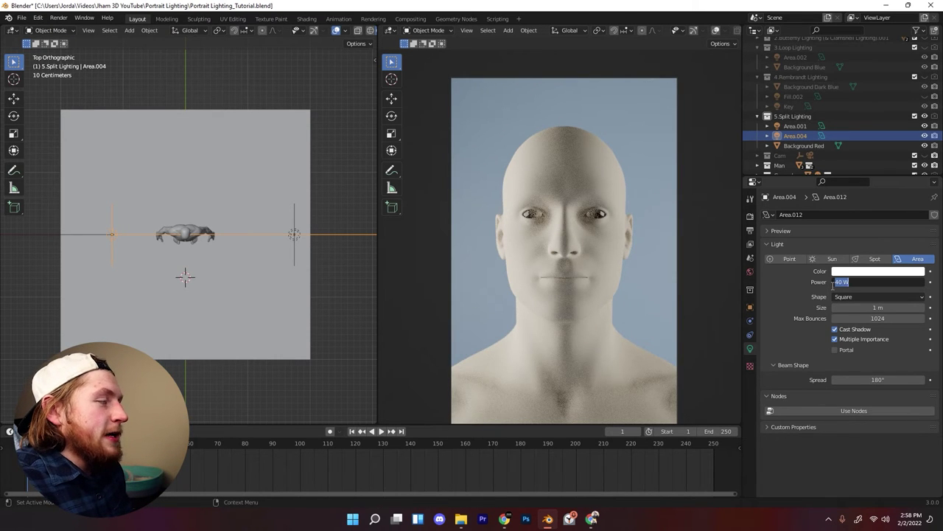
pyautogui.write('10')
pyautogui.press('Return')
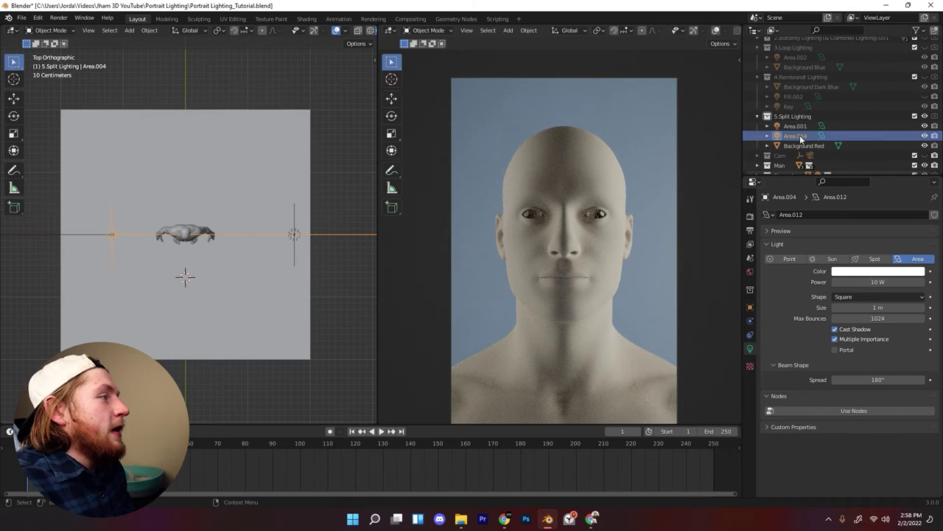
pyautogui.doubleClick(802, 137)
pyautogui.write('Fi')
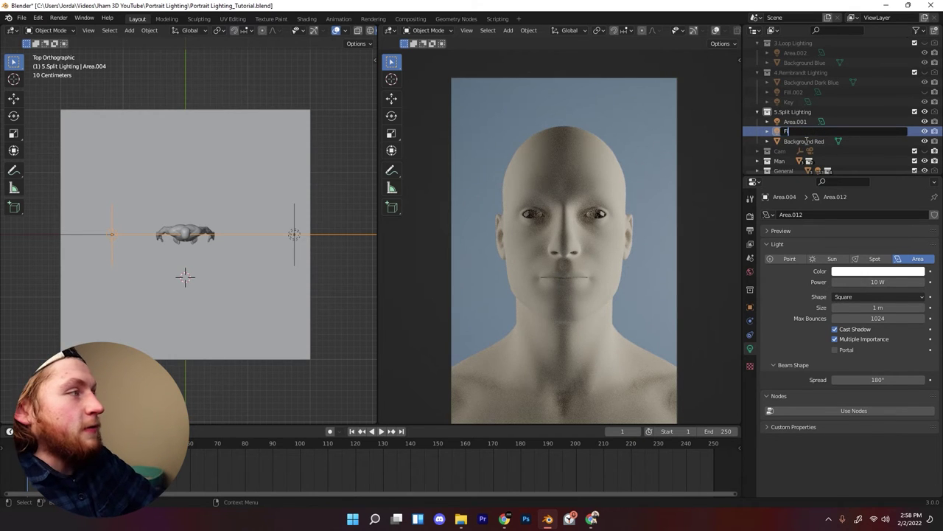
pyautogui.write('ll')
pyautogui.press('Return')
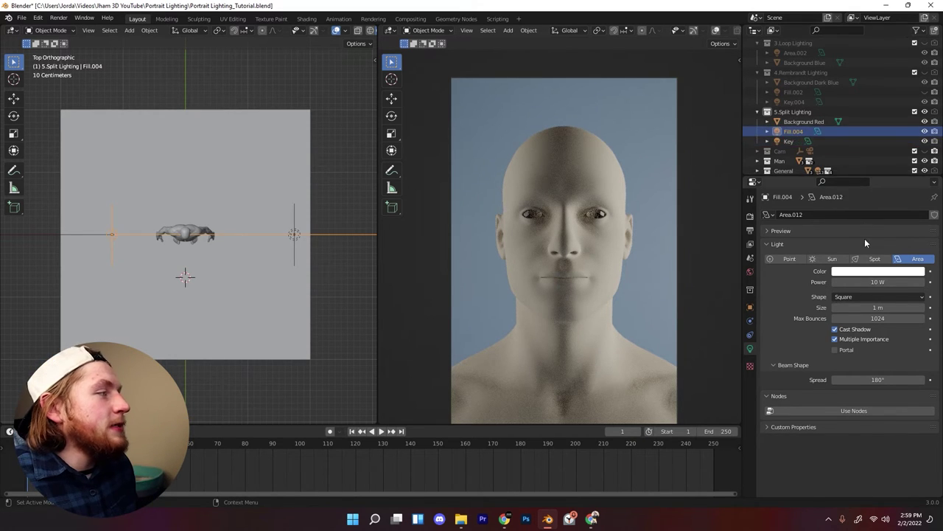
# Step: Lower the fill light's power in the split setup and set it to 2 W
pyautogui.scroll(2, 572, 223)
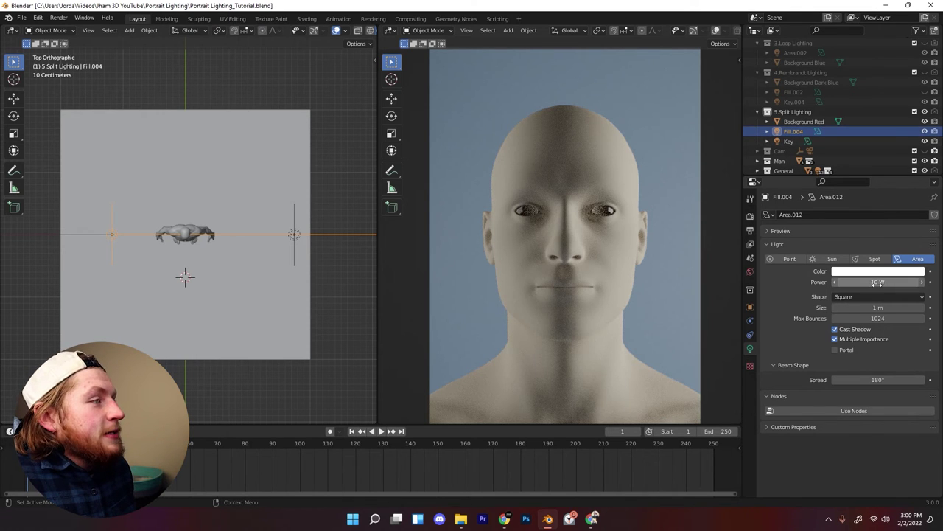
pyautogui.moveTo(877, 282); pyautogui.dragTo(848, 282)
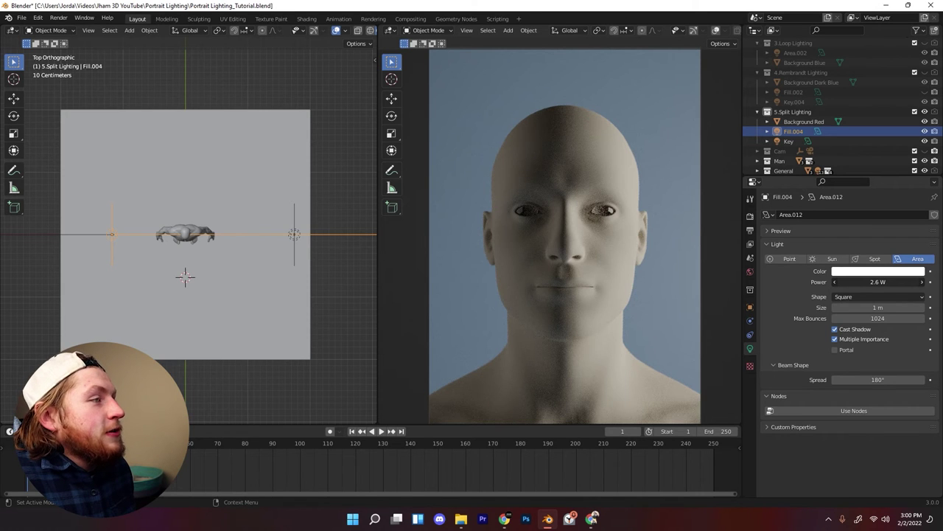
pyautogui.moveTo(847, 282); pyautogui.dragTo(840, 282)
pyautogui.click(851, 284)
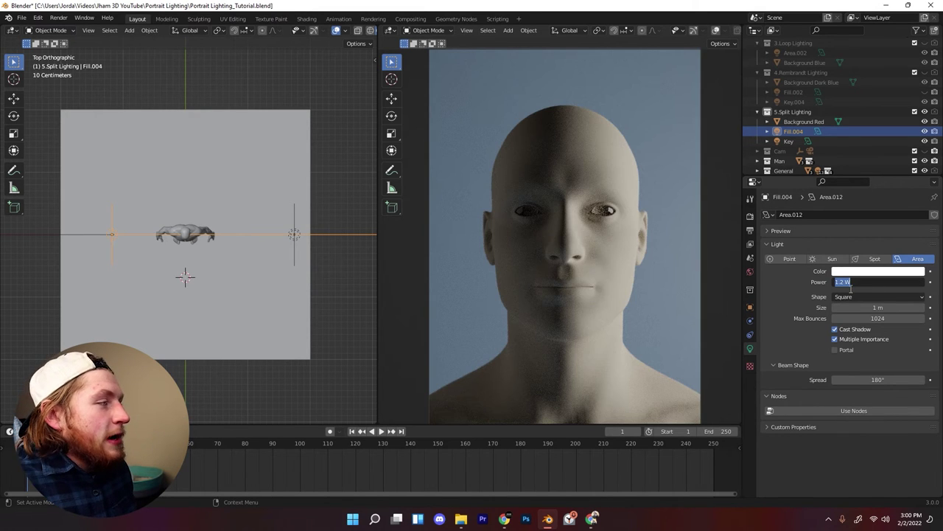
pyautogui.write('2')
pyautogui.press('Return')
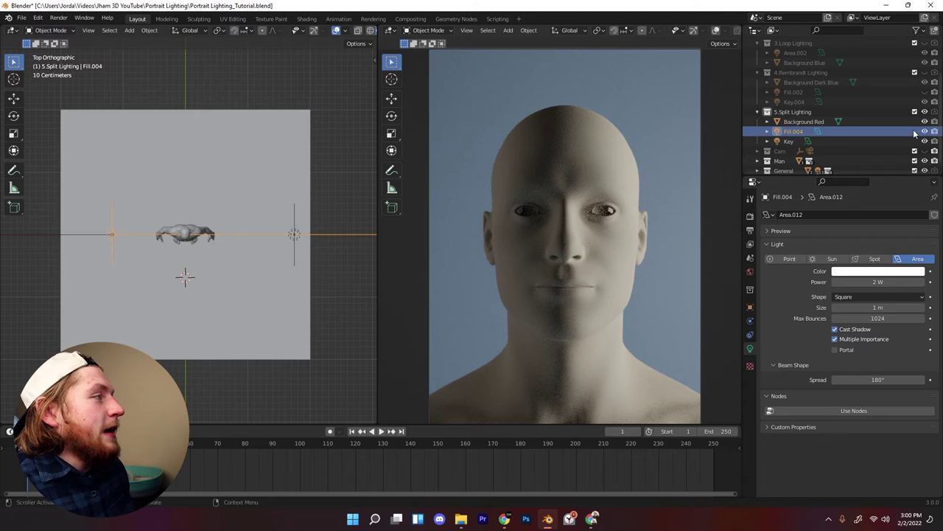
# Step: Hide the Fill.004 light and show it again to compare the split lighting with and without fill
pyautogui.click(924, 132)
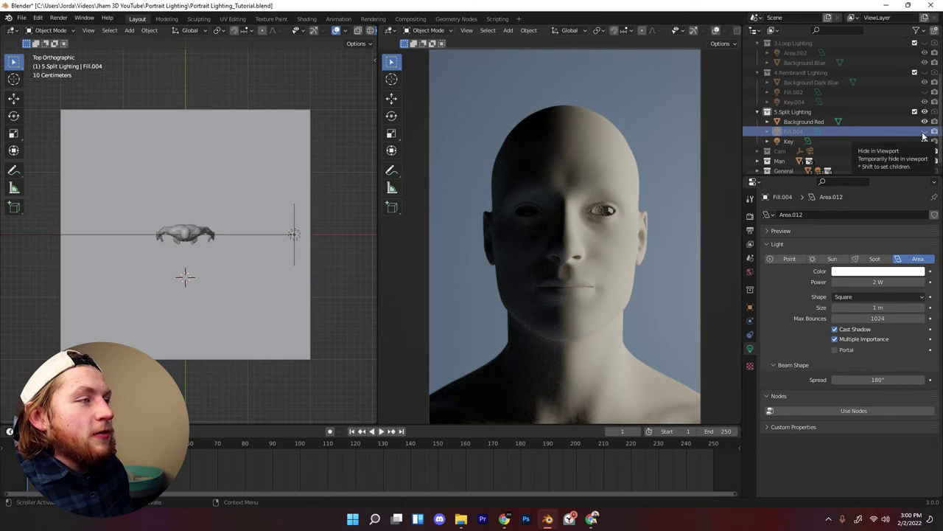
pyautogui.click(925, 131)
pyautogui.scroll(-1, 667, 190)
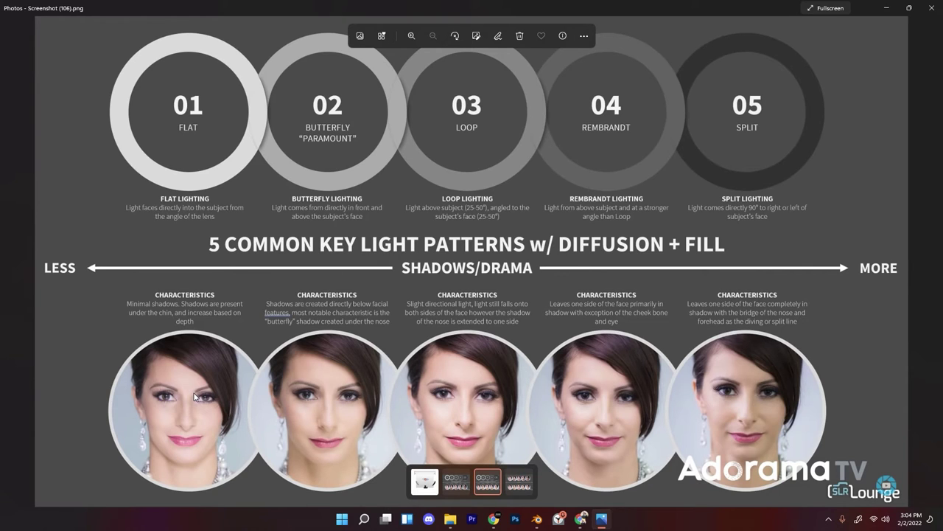
# Step: Show the 5.Split Lighting collection on the Short Lighting figure and inspect how the light falls on the face
pyautogui.click(10, 280)
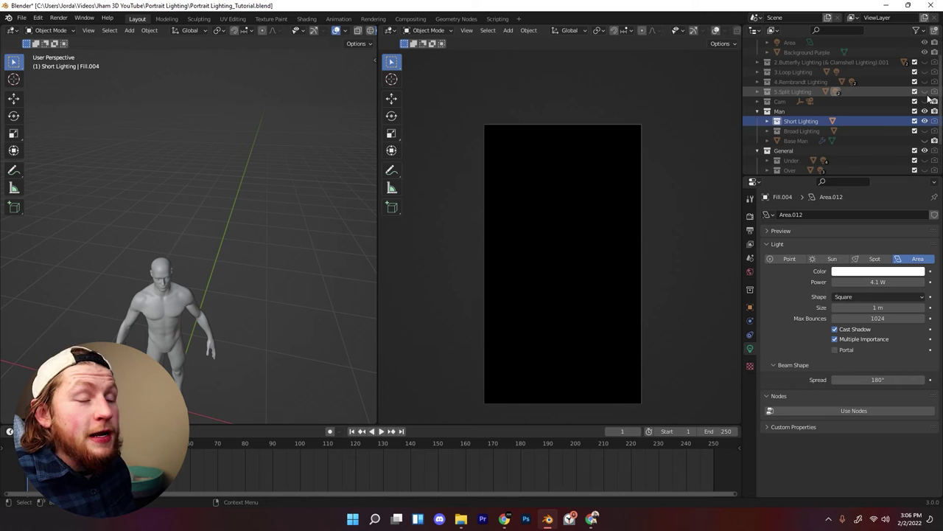
pyautogui.click(925, 91)
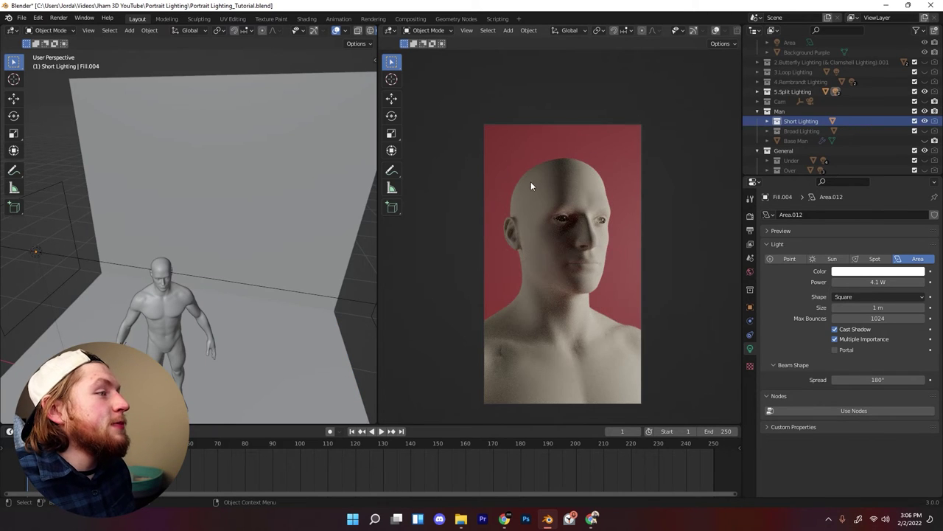
pyautogui.scroll(1, 532, 186)
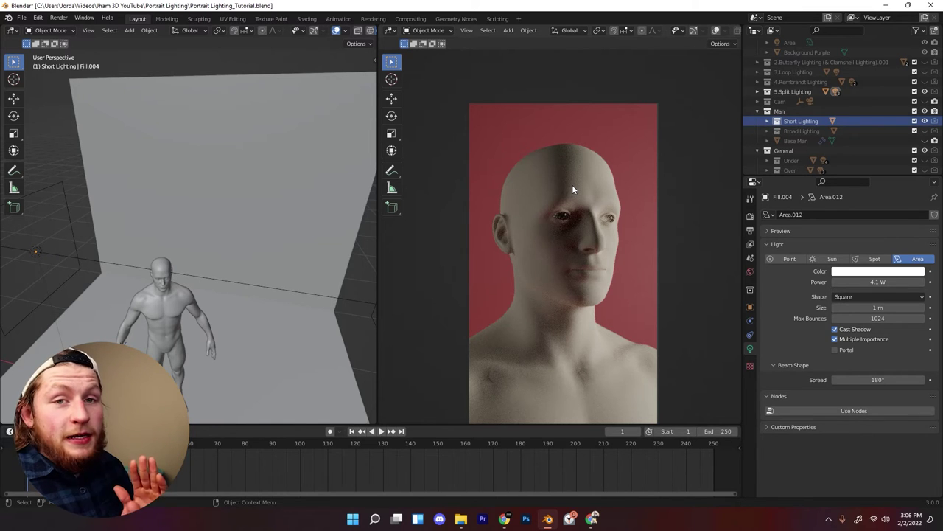
pyautogui.moveTo(289, 264); pyautogui.dragTo(250, 249, button='middle')
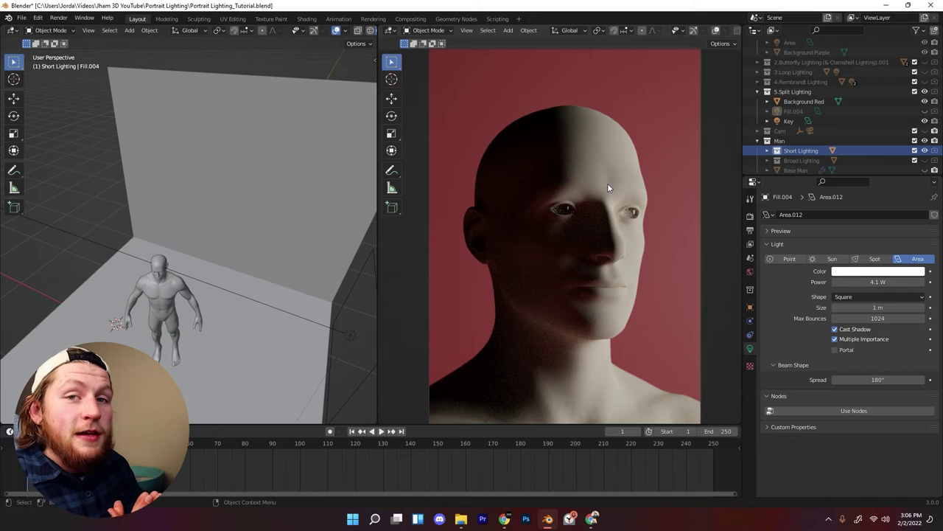
# Step: Switch between the Short Lighting and Broad Lighting figures to compare them under split lighting
pyautogui.scroll(-1, 631, 188)
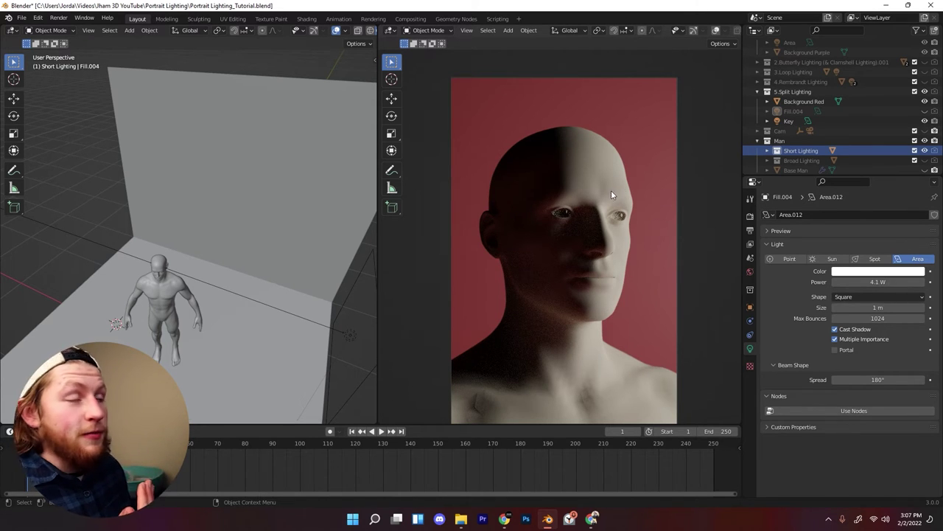
pyautogui.click(915, 150)
pyautogui.click(915, 159)
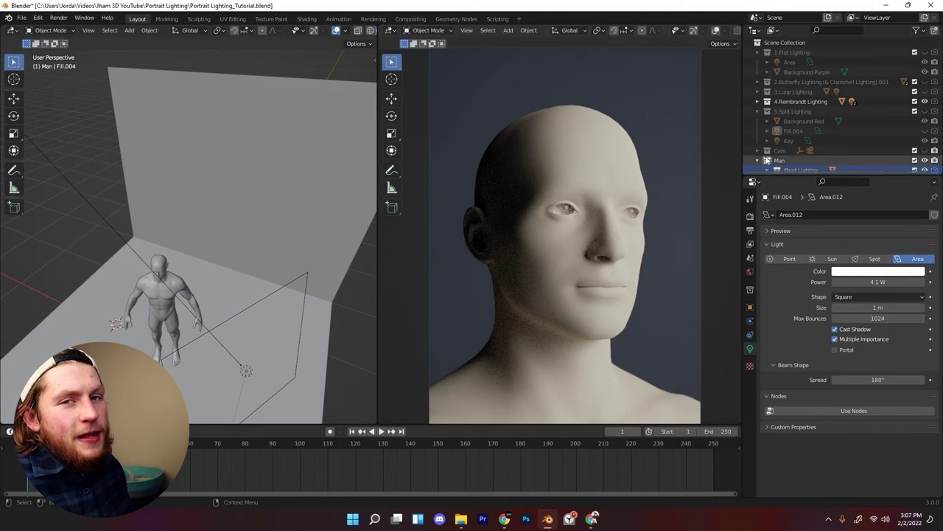
# Step: Hide the 4.Rembrandt Lighting collection and show the 1.Flat Lighting collection instead
pyautogui.click(792, 93)
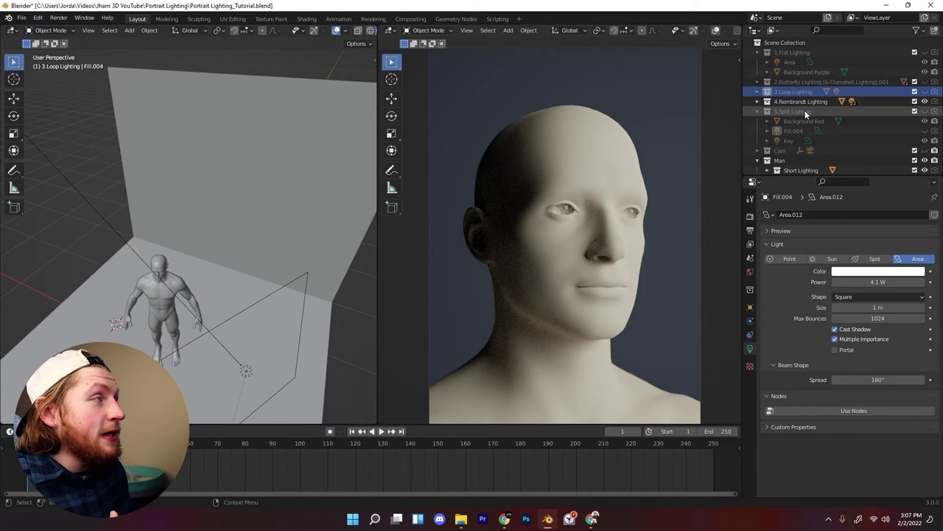
pyautogui.scroll(-2, 803, 132)
pyautogui.scroll(2, 815, 142)
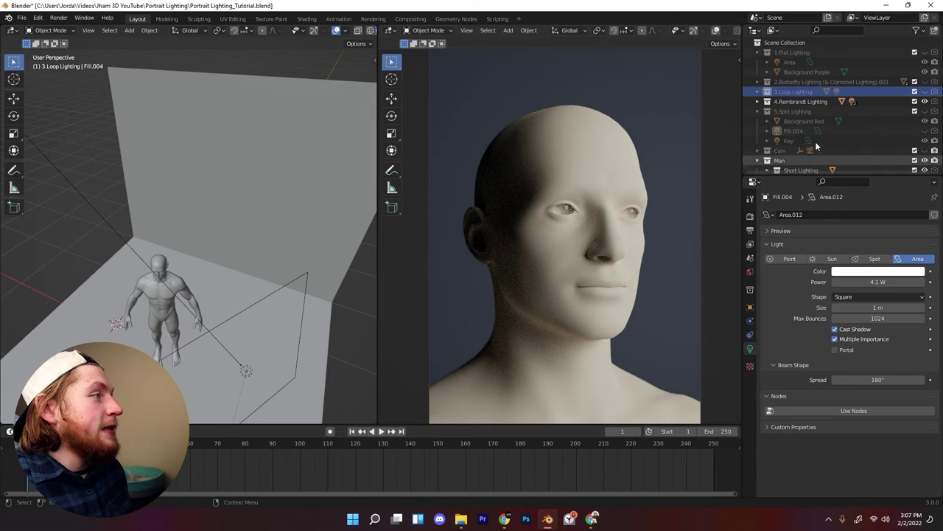
pyautogui.click(915, 109)
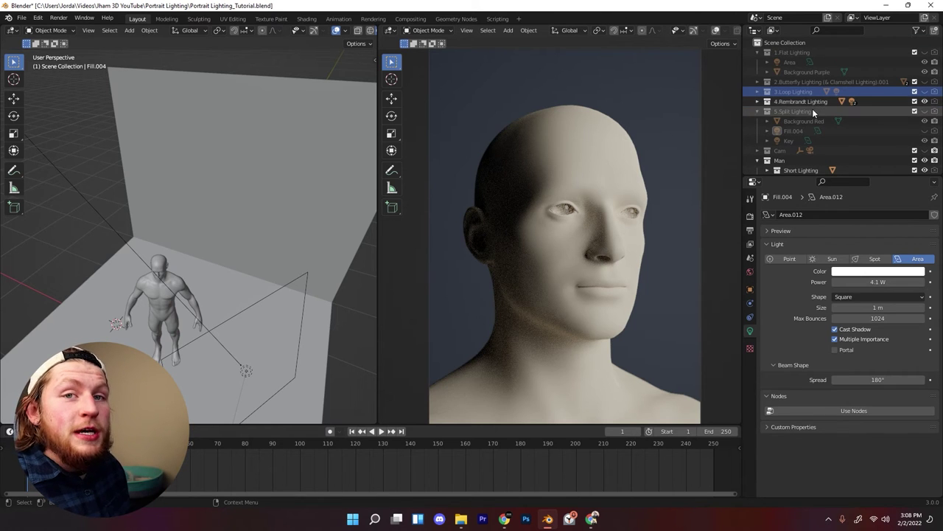
pyautogui.click(925, 102)
pyautogui.click(925, 52)
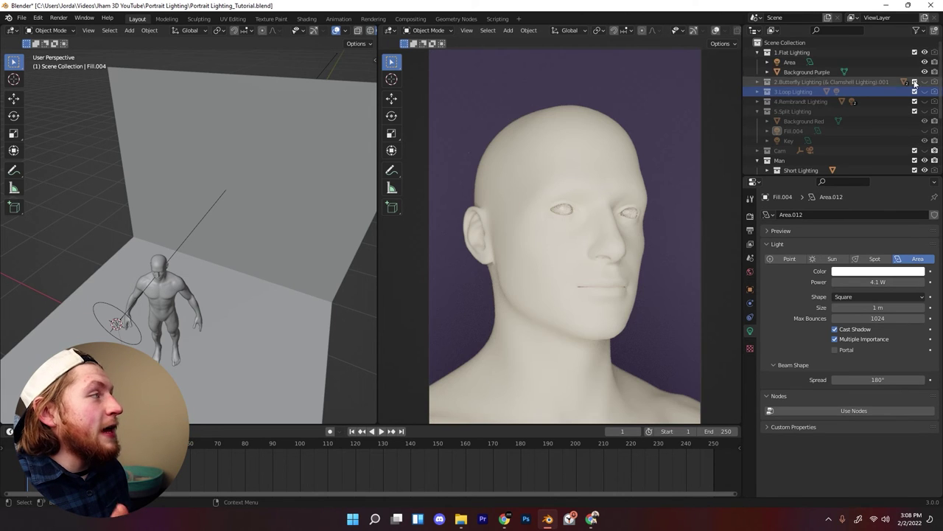
# Step: Examine the flat light's placement around the Broad Lighting figure from several angles
pyautogui.scroll(-2, 899, 130)
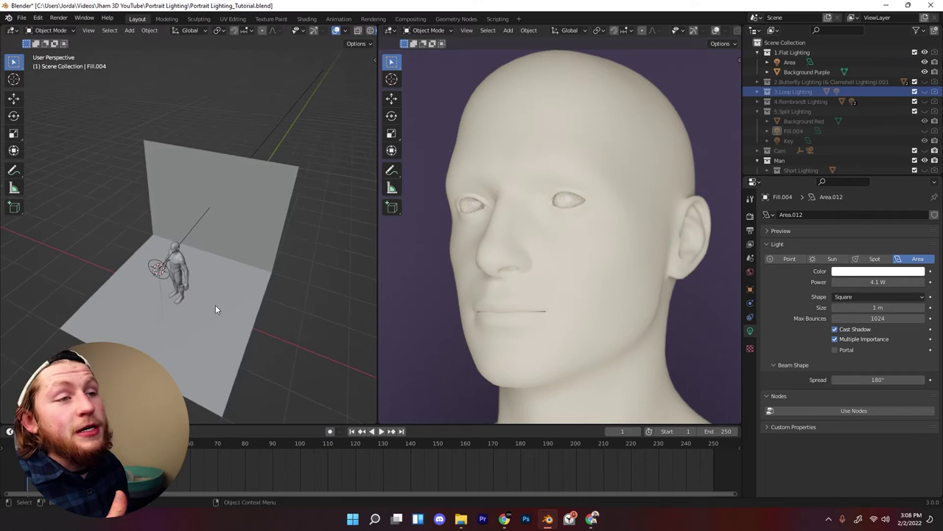
pyautogui.moveTo(215, 304); pyautogui.dragTo(279, 277, button='middle')
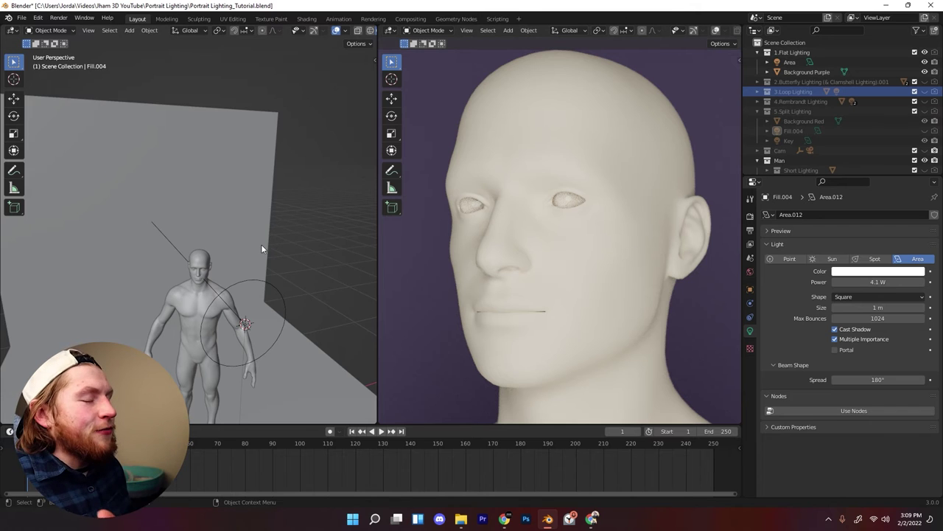
pyautogui.moveTo(264, 246); pyautogui.dragTo(299, 245, button='middle')
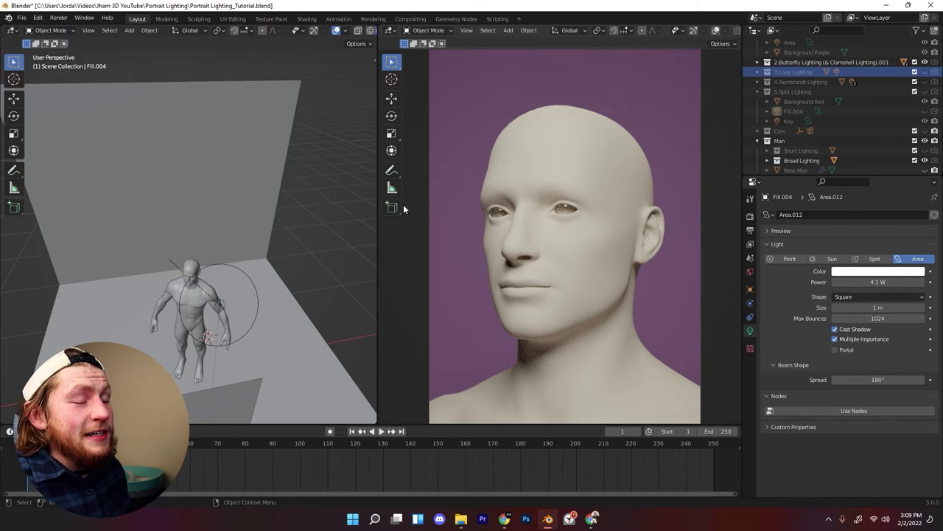
# Step: Examine the butterfly lighting on the Broad Lighting figure, checking the facial shadows and the placement of the light and reflector
pyautogui.scroll(2, 663, 151)
pyautogui.scroll(-2, 236, 258)
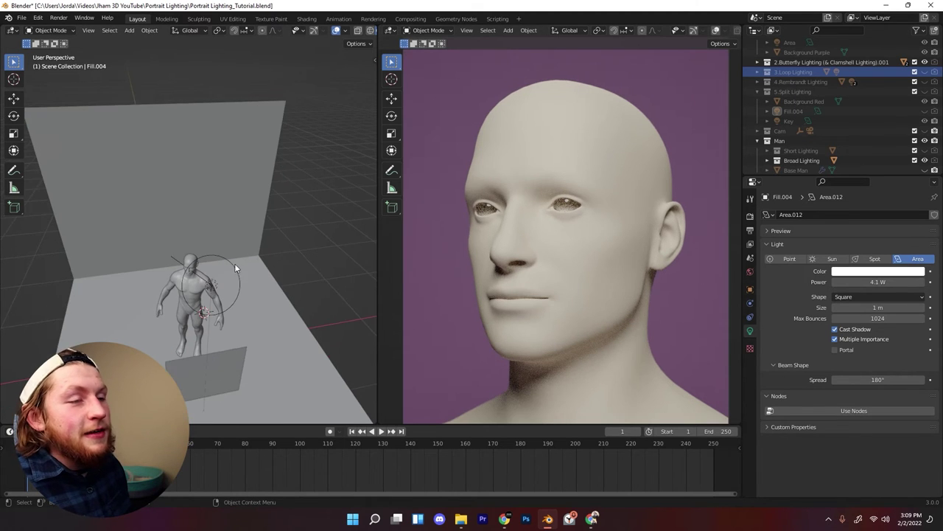
pyautogui.scroll(-2, 237, 258)
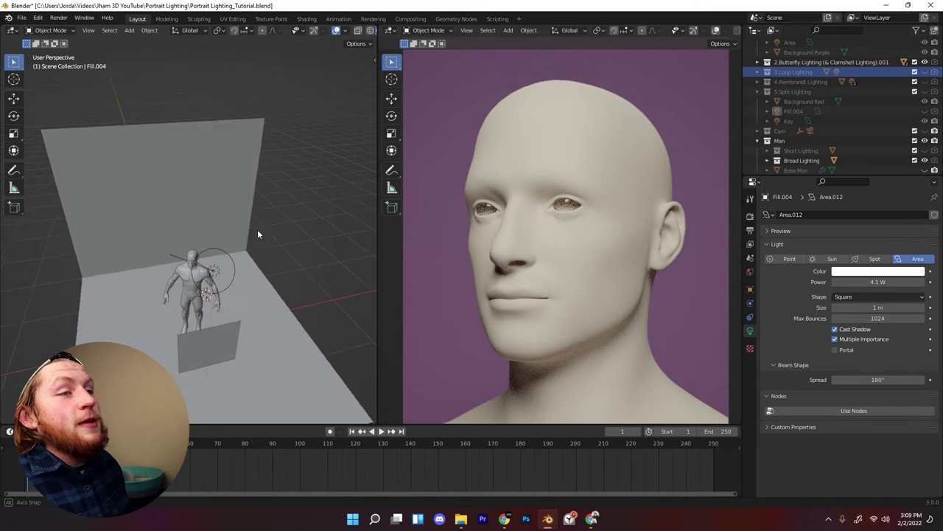
pyautogui.moveTo(257, 236); pyautogui.dragTo(309, 243, button='middle')
pyautogui.scroll(3, 538, 295)
pyautogui.moveTo(537, 295); pyautogui.dragTo(437, 288, button='middle')
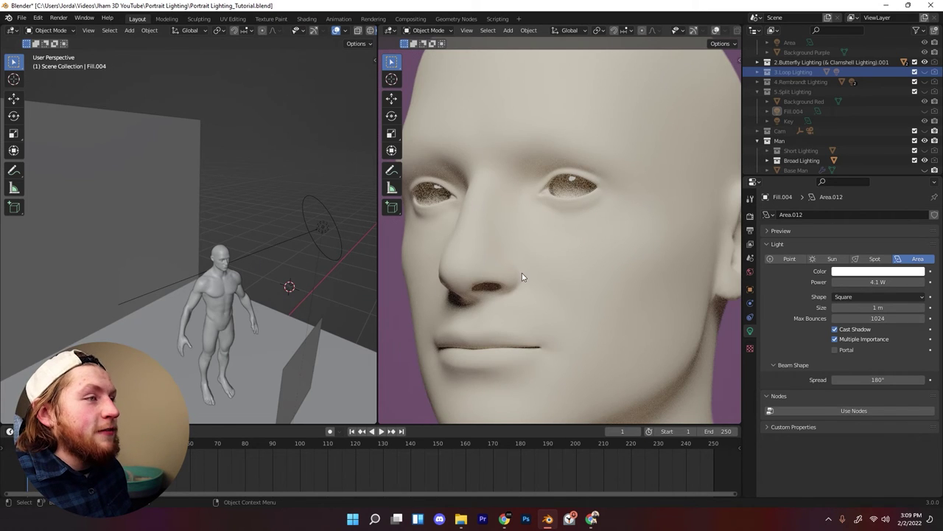
pyautogui.moveTo(320, 269); pyautogui.dragTo(302, 267, button='middle')
pyautogui.scroll(2, 881, 135)
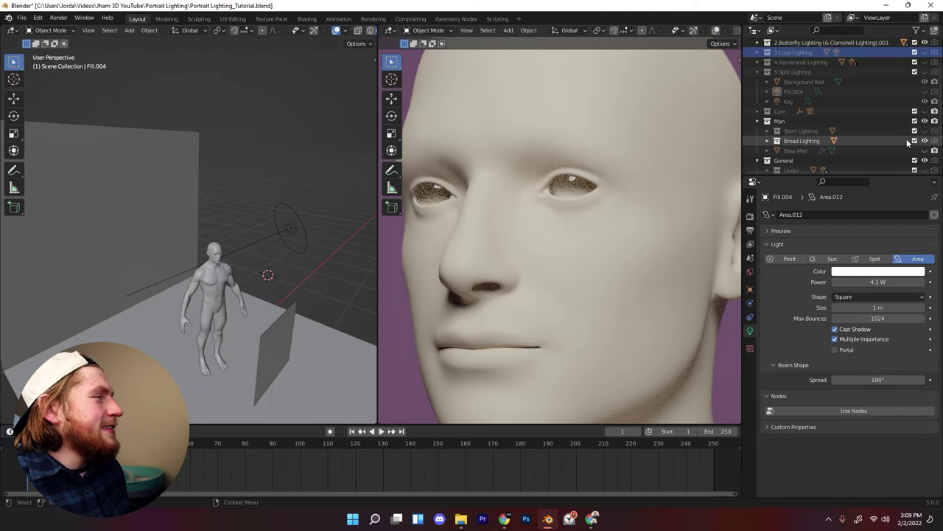
# Step: Replace the 2.Butterfly Lighting collection with 3.Loop Lighting and show it on the Short Lighting figure instead of the Broad Lighting one
pyautogui.click(923, 82)
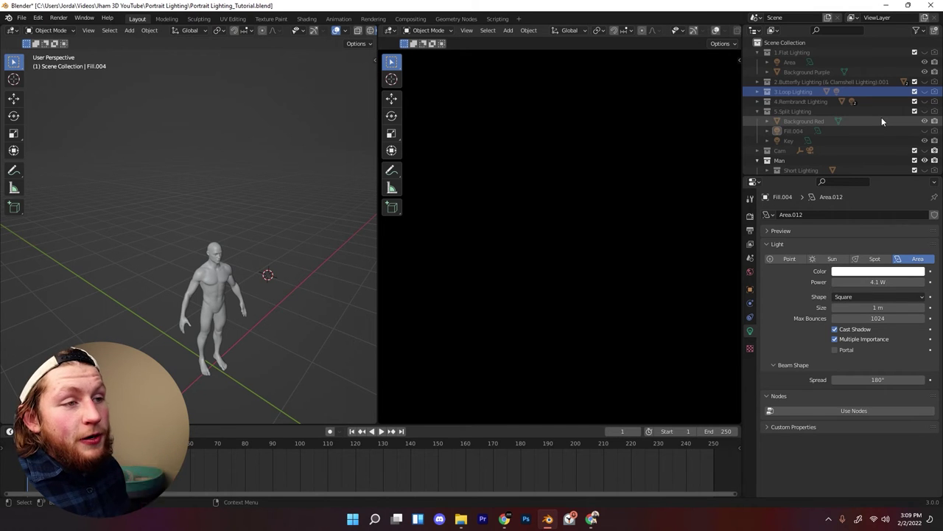
pyautogui.click(925, 91)
pyautogui.scroll(-2, 893, 139)
pyautogui.scroll(-5, 612, 153)
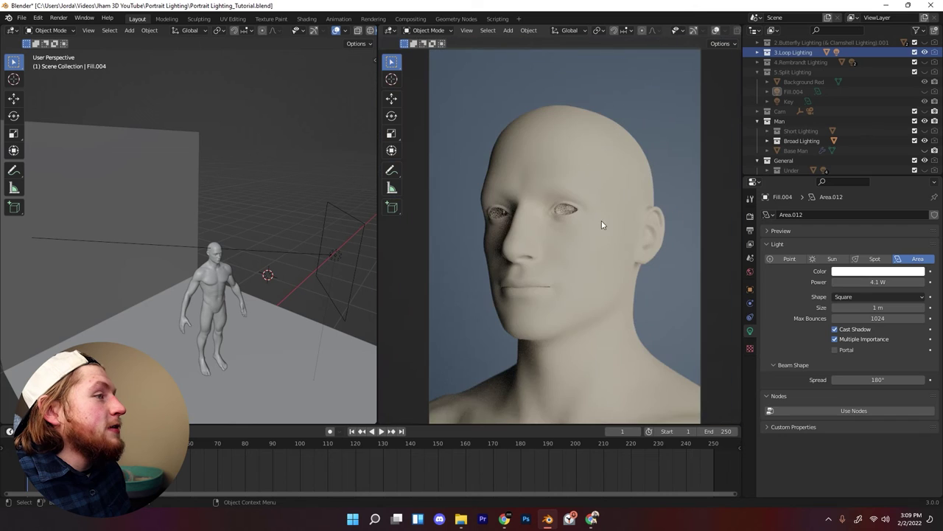
pyautogui.keyDown('ctrl'); pyautogui.click(924, 130); pyautogui.keyUp('ctrl')
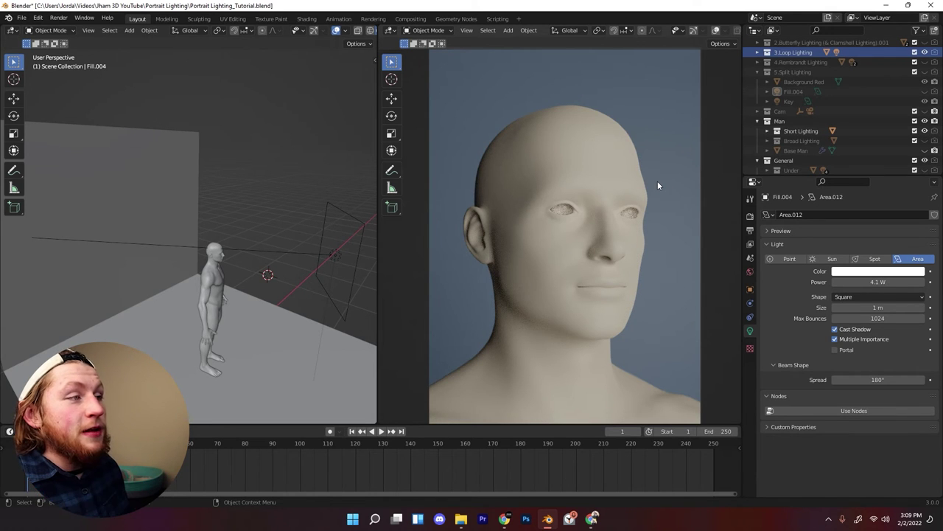
# Step: Show the Broad Lighting figure instead of the Short Lighting one under the loop lighting to compare the face shadows
pyautogui.keyDown('ctrl'); pyautogui.click(924, 140); pyautogui.keyUp('ctrl')
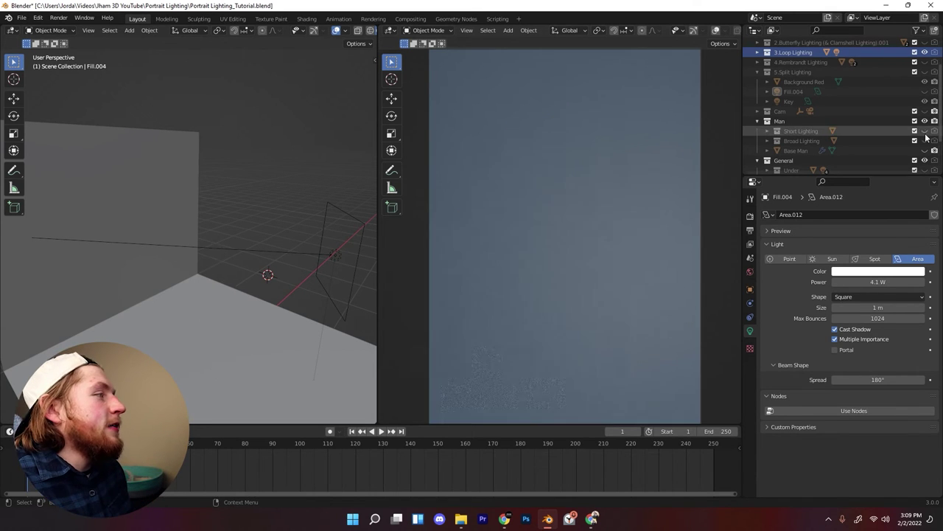
pyautogui.scroll(-2, 583, 211)
pyautogui.scroll(1, 822, 77)
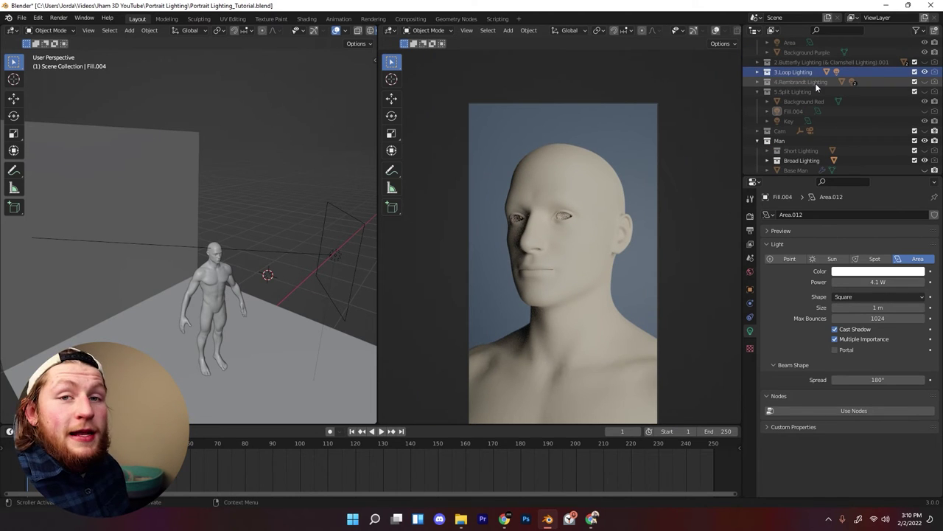
pyautogui.scroll(2, 804, 85)
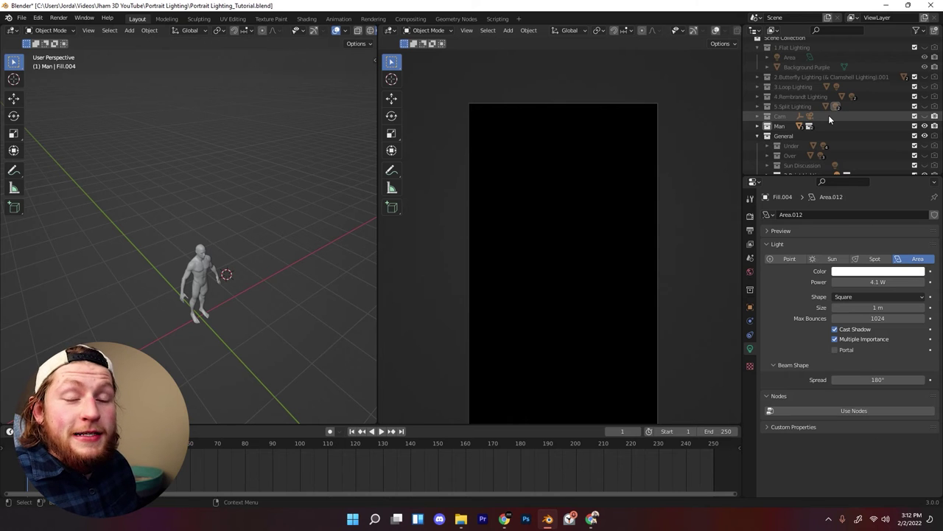
# Step: Select the overhead key light of the Over setup and move it about 0.22 m along Y to sit above the head
pyautogui.scroll(-1, 833, 107)
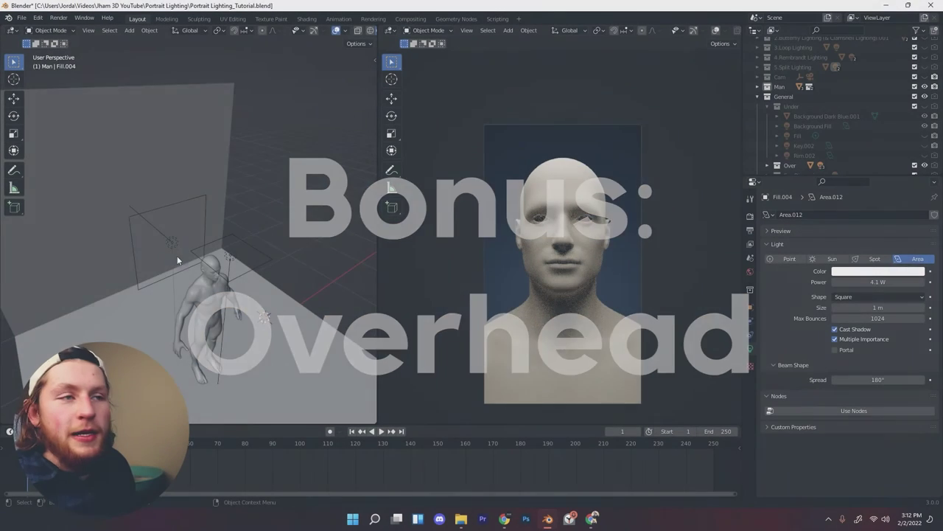
pyautogui.moveTo(214, 250); pyautogui.dragTo(275, 247, button='middle')
pyautogui.click(324, 213)
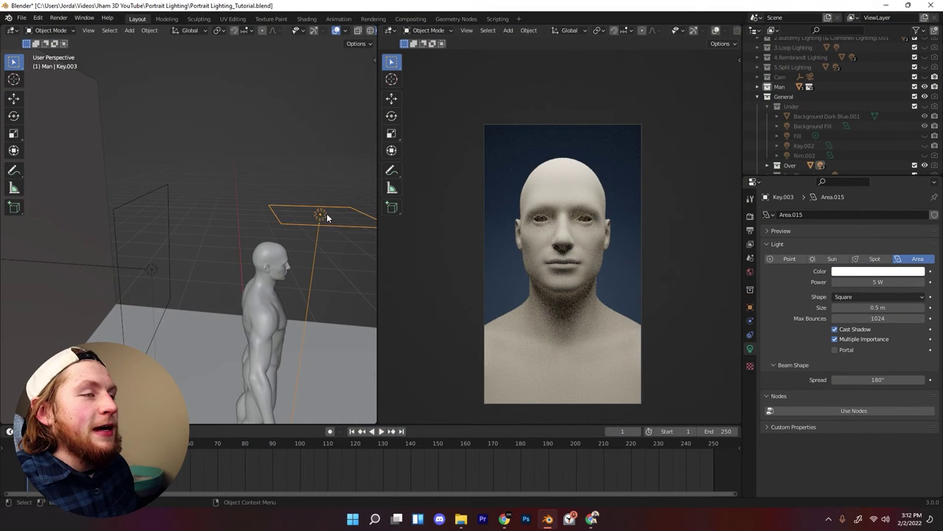
pyautogui.moveTo(326, 213); pyautogui.dragTo(290, 212, button='middle')
pyautogui.press('g')
pyautogui.press('y')
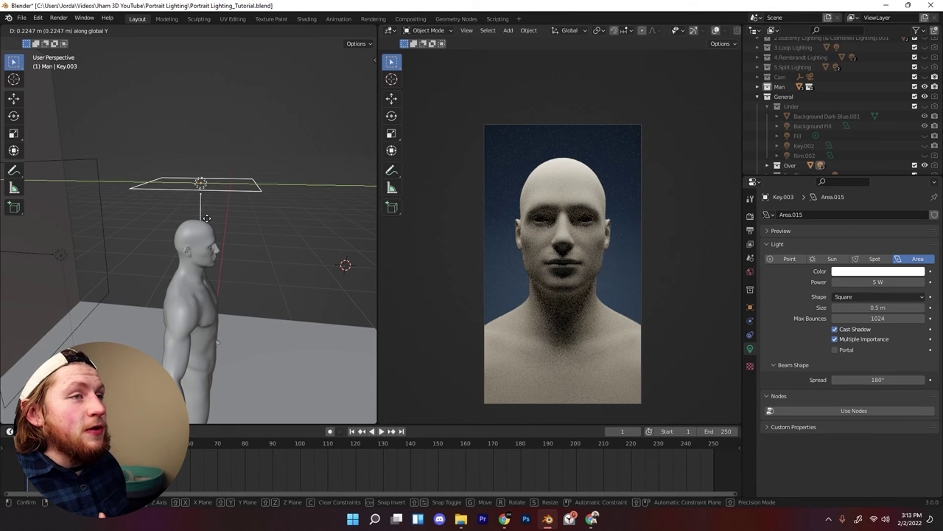
pyautogui.click(206, 218)
# Step: Examine the overhead light's placement and the shadows it casts over the eyes, nose and chin
pyautogui.scroll(4, 294, 180)
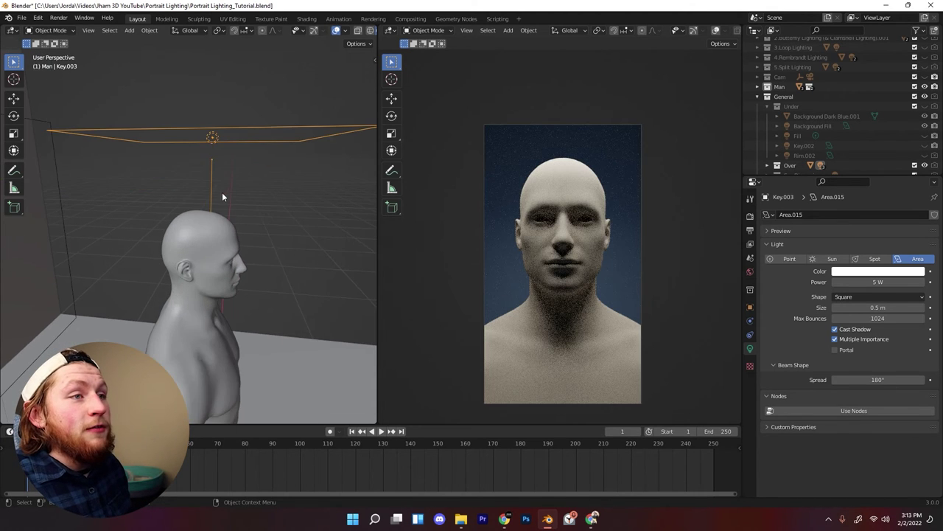
pyautogui.moveTo(214, 230); pyautogui.dragTo(229, 234, button='middle')
pyautogui.scroll(4, 535, 261)
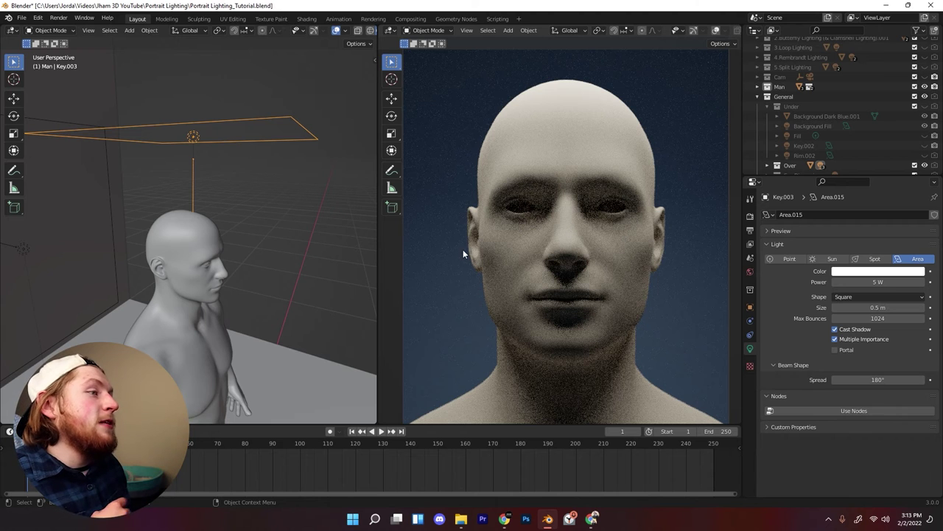
pyautogui.moveTo(302, 252); pyautogui.dragTo(301, 252, button='middle')
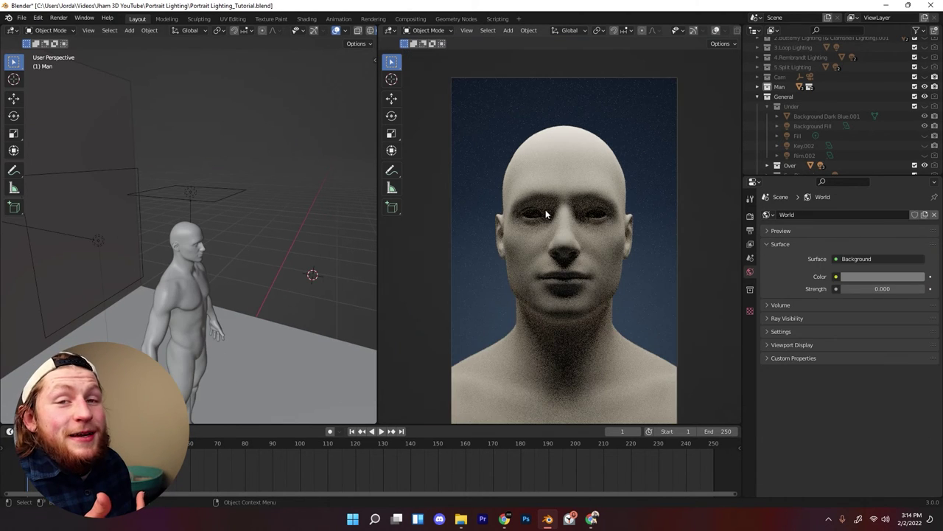
pyautogui.scroll(2, 545, 209)
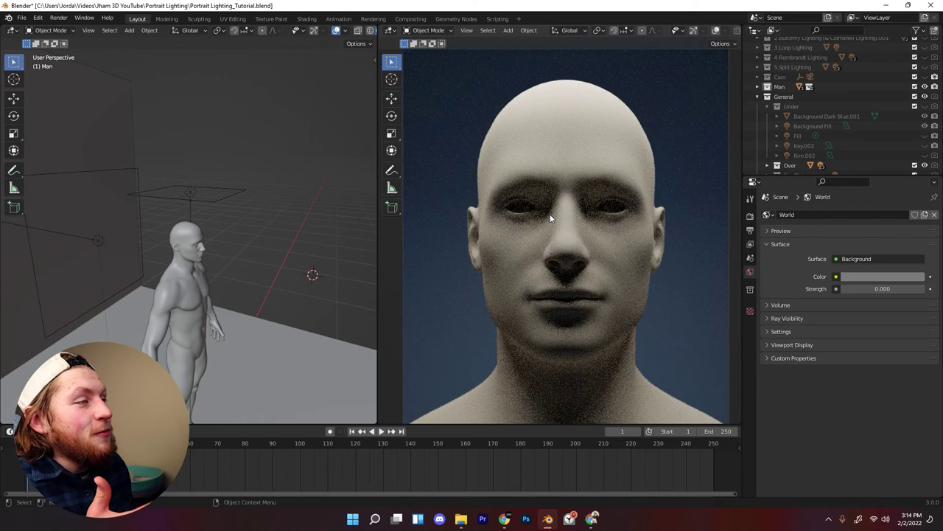
pyautogui.scroll(-1, 535, 227)
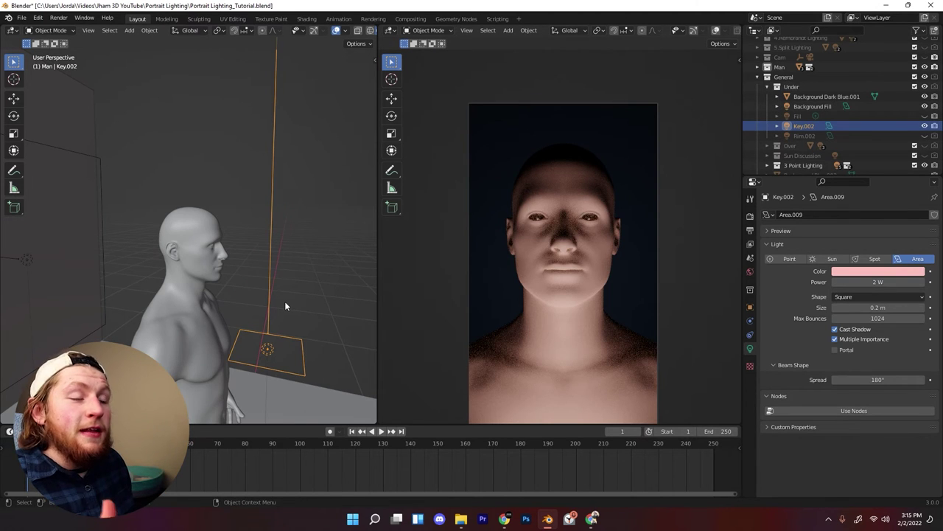
# Step: Examine the underlighting key light's position below the face, the shadows it casts and its light settings
pyautogui.moveTo(293, 300); pyautogui.dragTo(319, 293, button='middle')
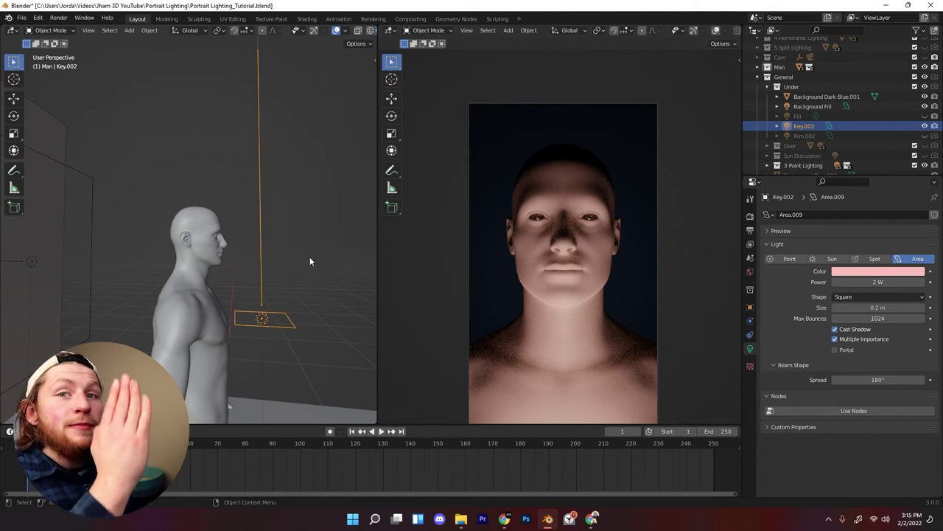
pyautogui.moveTo(299, 289); pyautogui.dragTo(426, 295, button='middle')
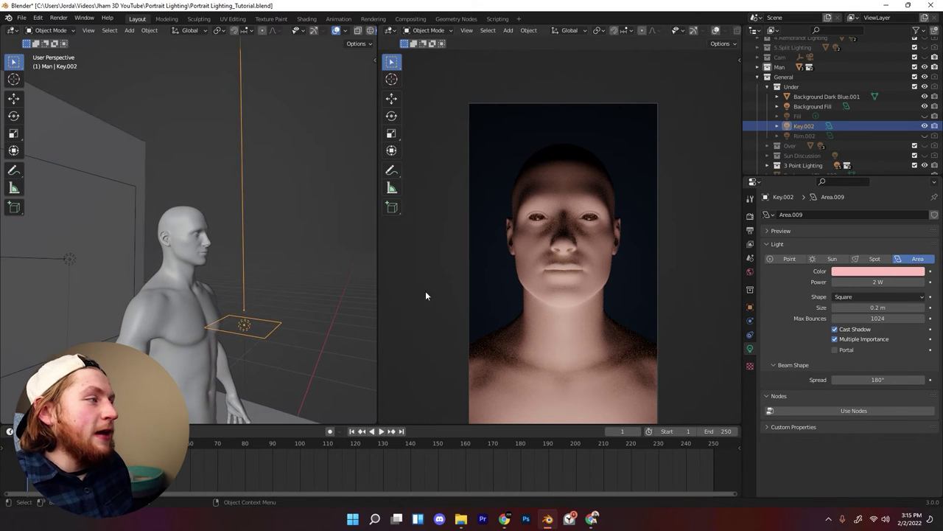
pyautogui.click(457, 291)
pyautogui.moveTo(298, 270); pyautogui.dragTo(309, 272, button='middle')
pyautogui.scroll(3, 319, 269)
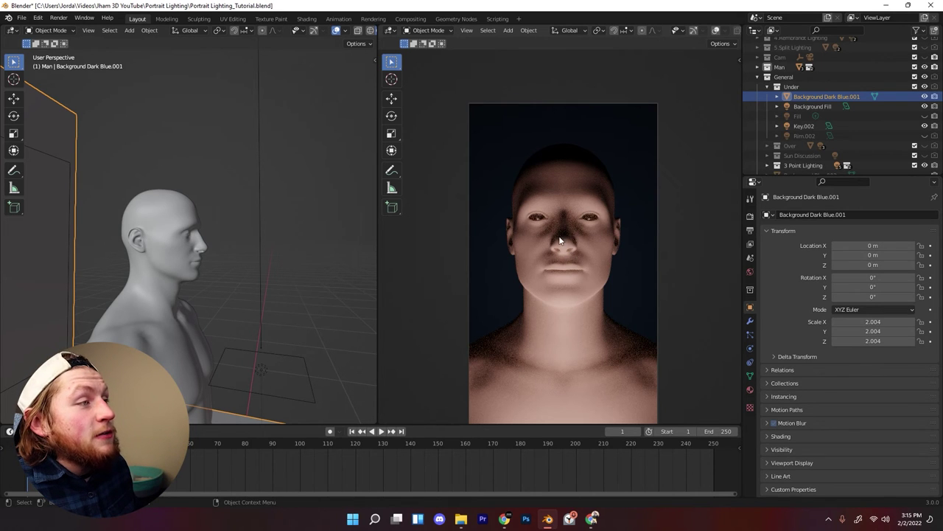
pyautogui.click(282, 364)
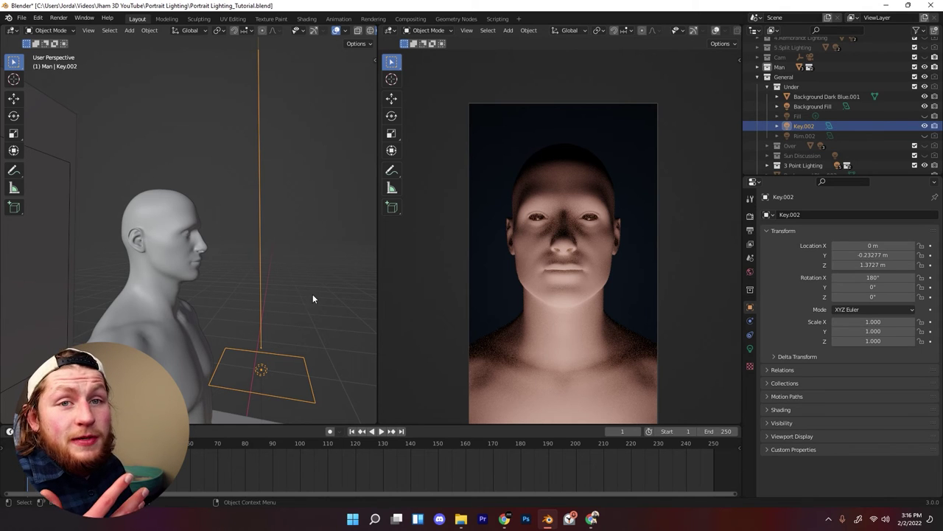
pyautogui.click(309, 317)
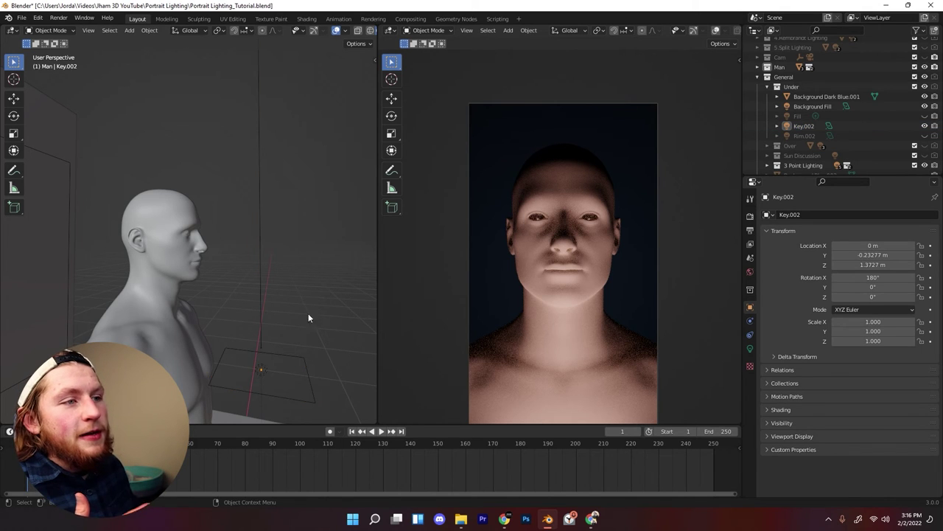
pyautogui.click(262, 372)
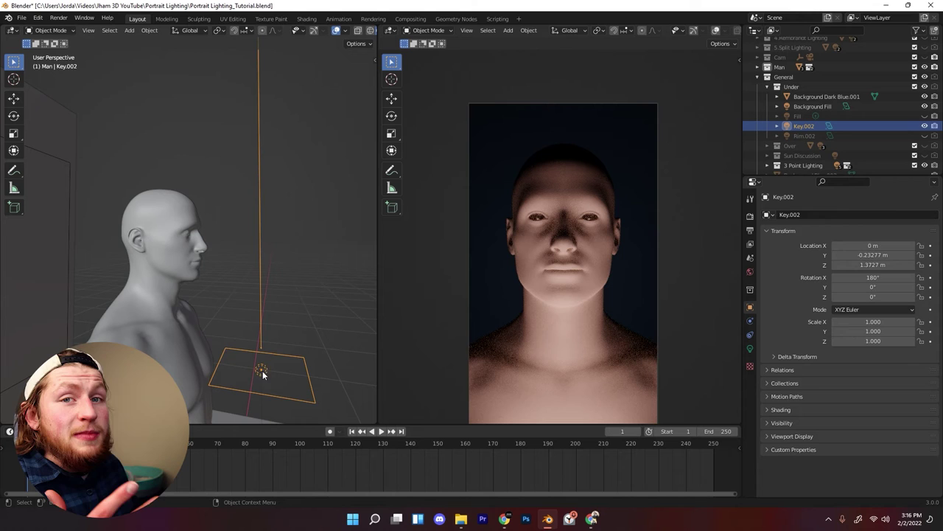
pyautogui.click(297, 319)
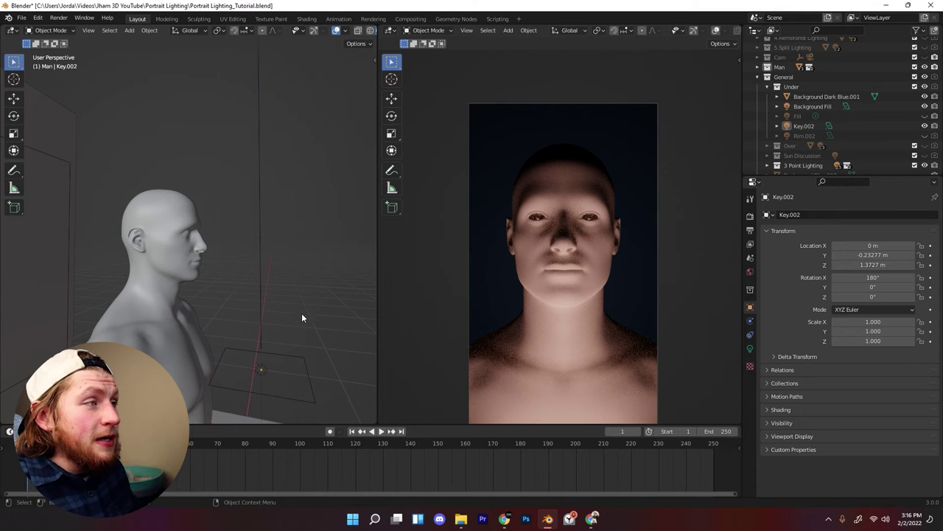
pyautogui.click(751, 349)
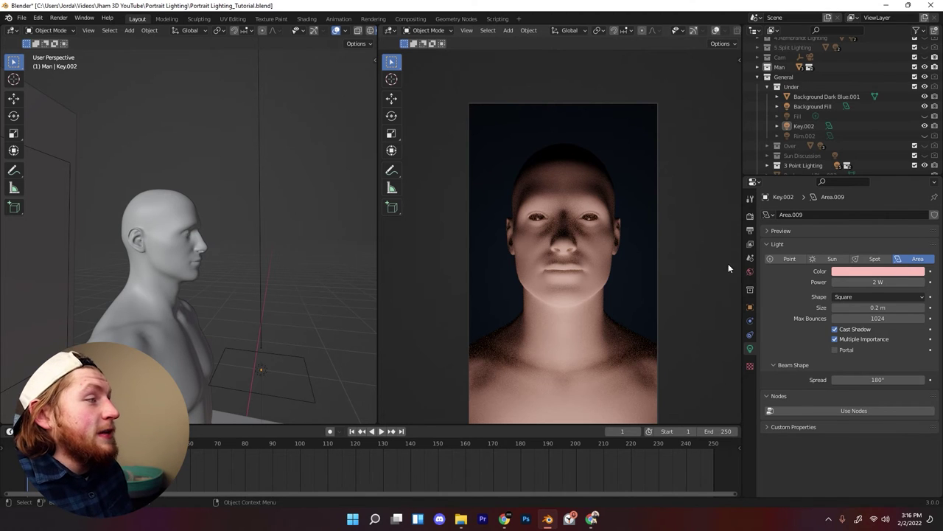
# Step: Show the Fill light in the Under collection and select it to check its effect on the upper face
pyautogui.click(925, 123)
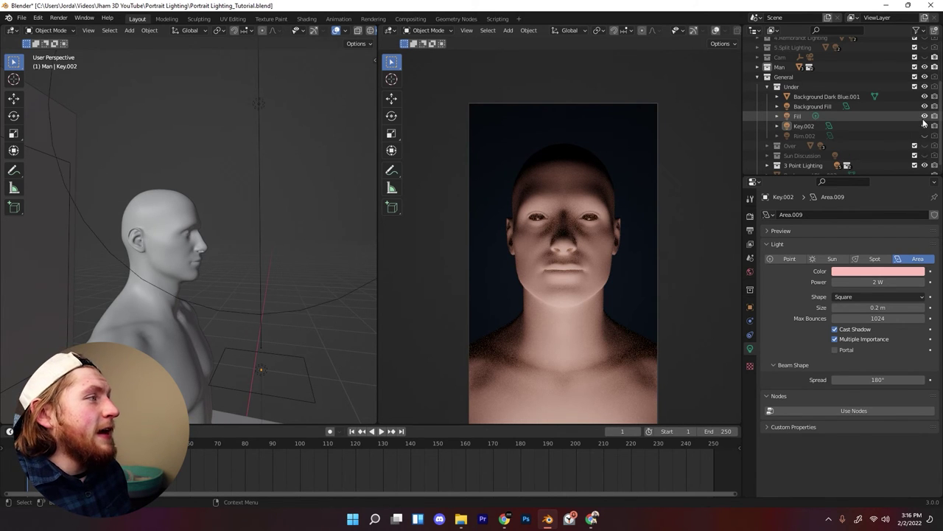
pyautogui.scroll(-4, 250, 169)
pyautogui.click(231, 169)
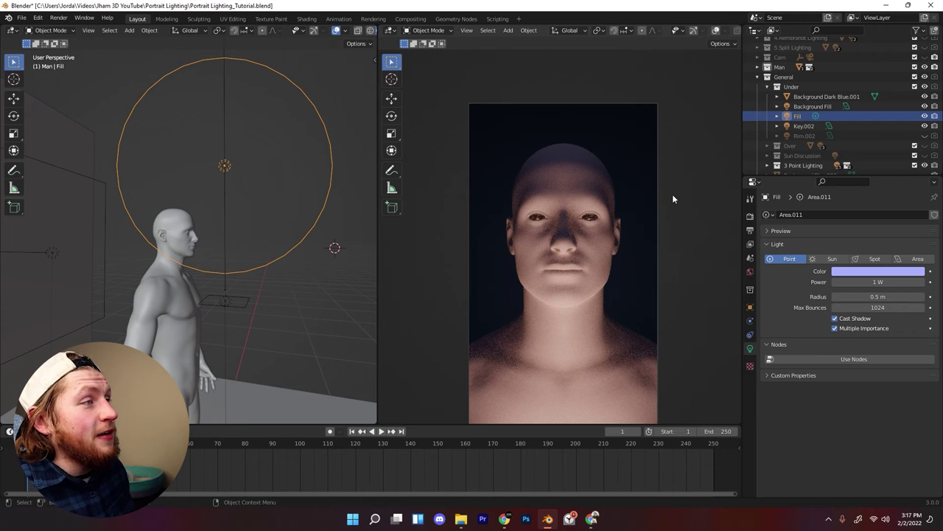
pyautogui.scroll(1, 637, 193)
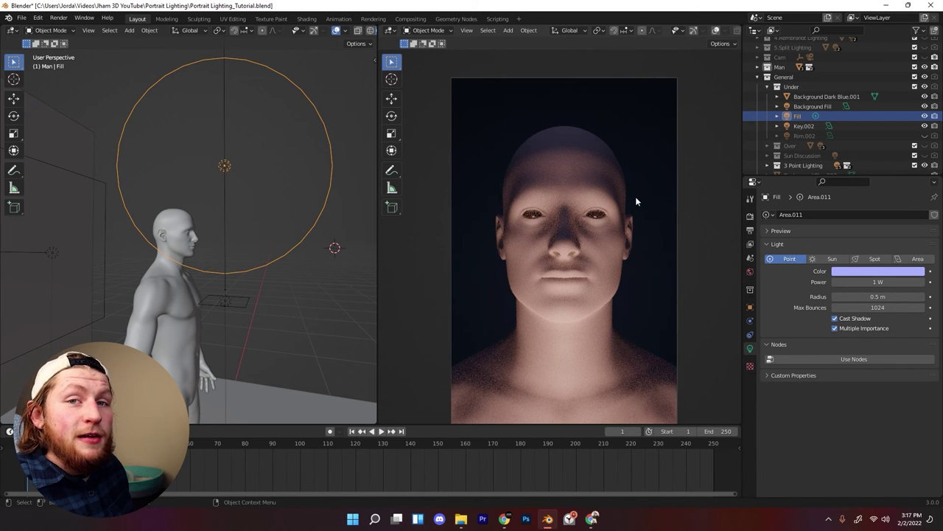
# Step: Show the Rim.002 light to preview its edge lighting on the head and shoulders, and hide it again
pyautogui.click(924, 136)
pyautogui.scroll(-2, 655, 179)
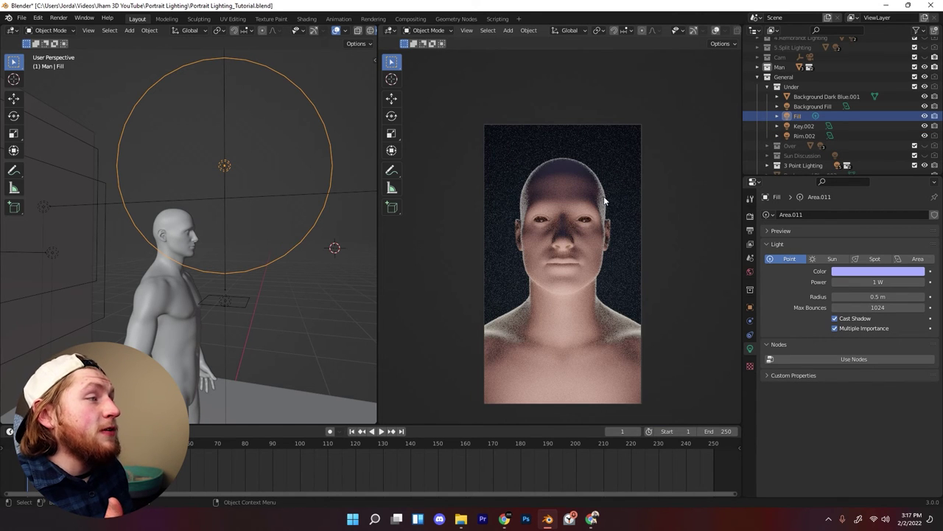
pyautogui.click(926, 137)
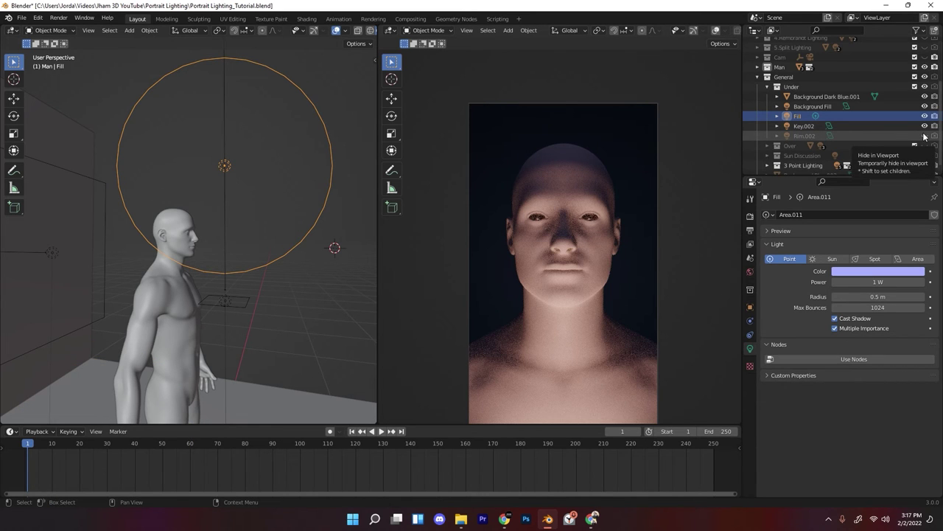
# Step: Hide the Under collection and collapse the General collection in the outliner
pyautogui.click(925, 87)
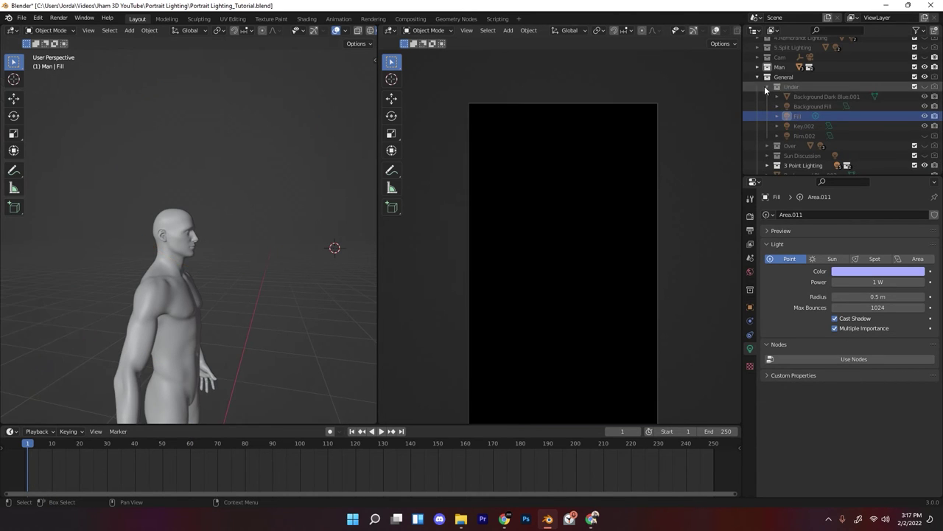
pyautogui.click(756, 77)
pyautogui.click(756, 130)
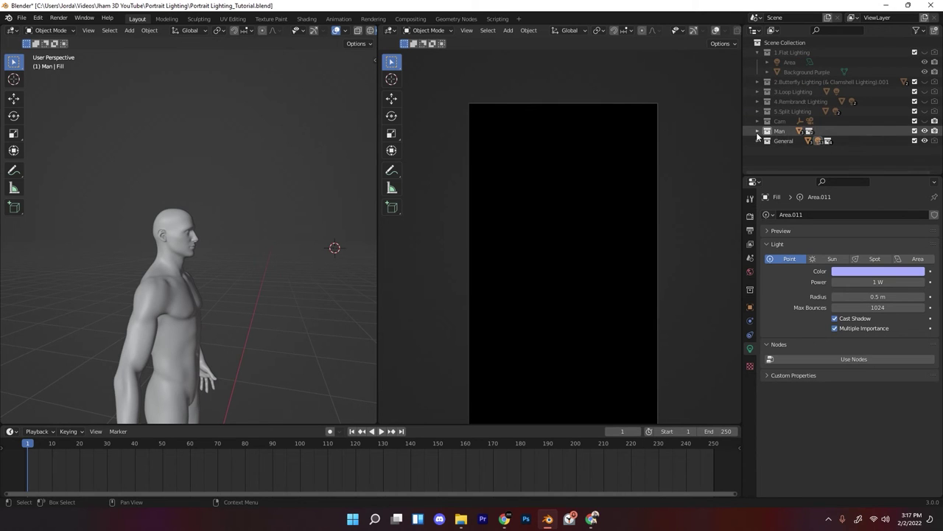
pyautogui.click(757, 130)
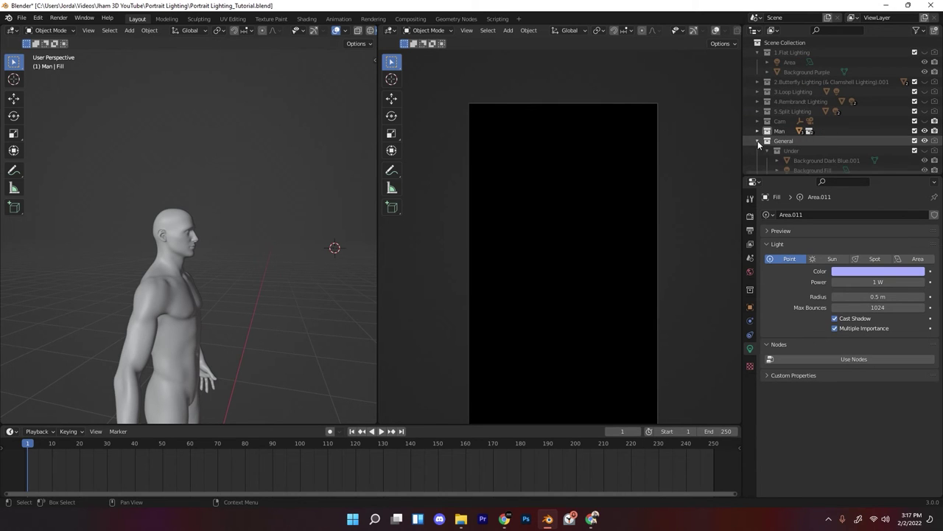
pyautogui.click(757, 140)
pyautogui.scroll(-2, 786, 146)
pyautogui.scroll(-1, 806, 132)
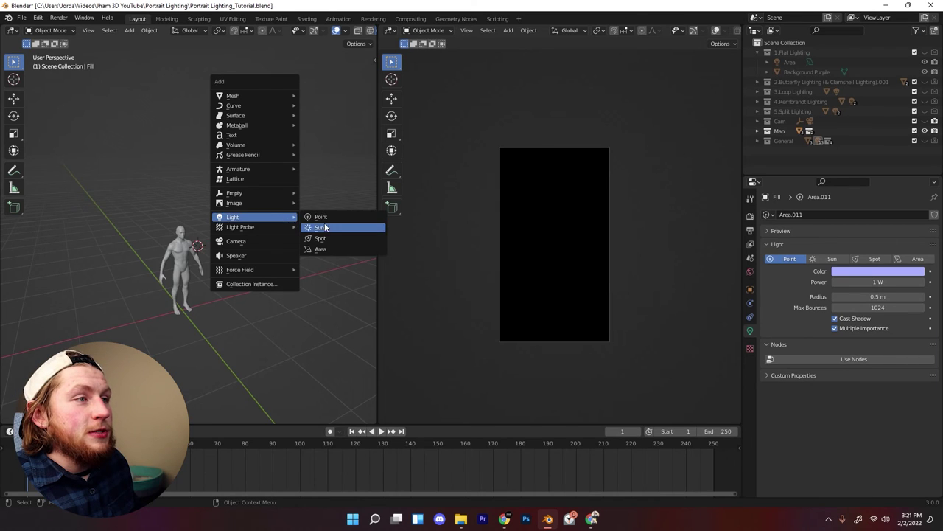
# Step: Add a Sun light and move it along X and Y to one side and in front of the figure
pyautogui.click(315, 228)
pyautogui.moveTo(312, 233); pyautogui.dragTo(246, 245, button='middle')
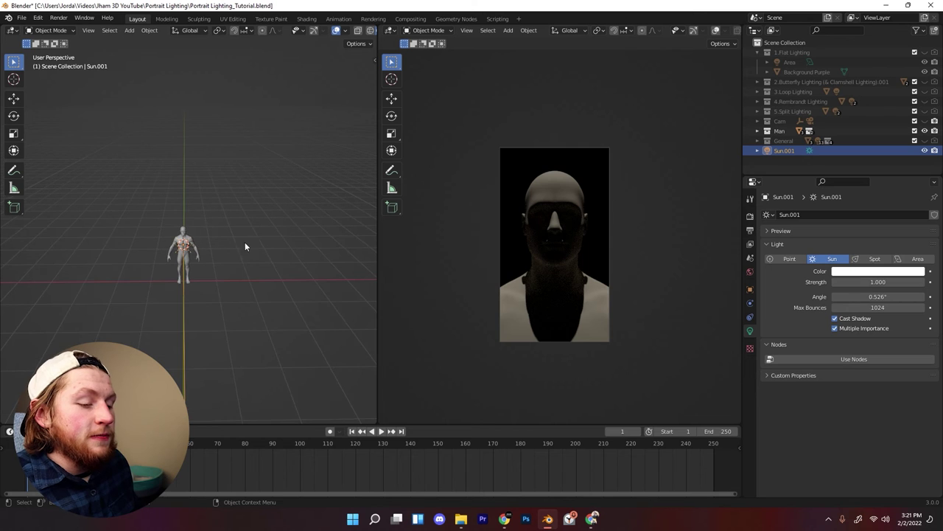
pyautogui.press('g')
pyautogui.press('x')
pyautogui.click(165, 254)
pyautogui.press('g')
pyautogui.press('y')
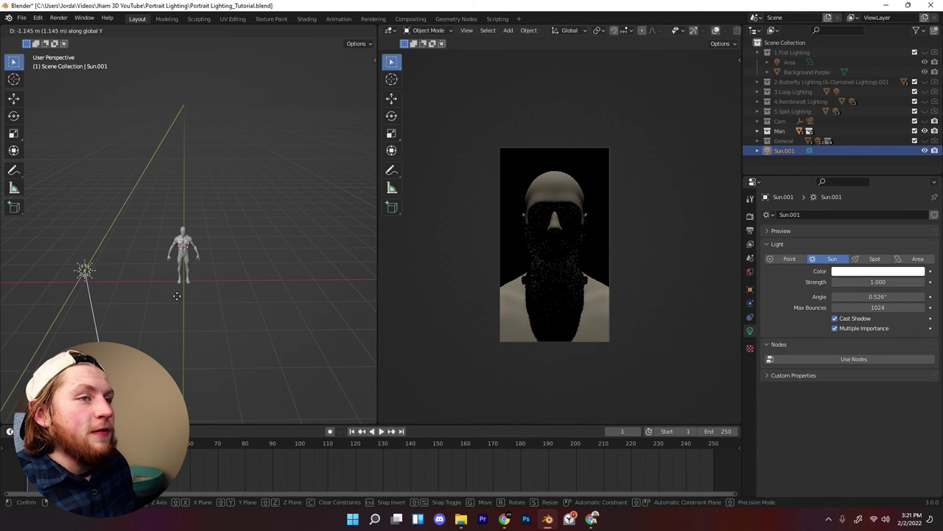
pyautogui.click(225, 291)
# Step: Shift the sun about 0.3 m along X and 0.7 m along Y in top view, and set its strength to 10
pyautogui.press('KP_7')
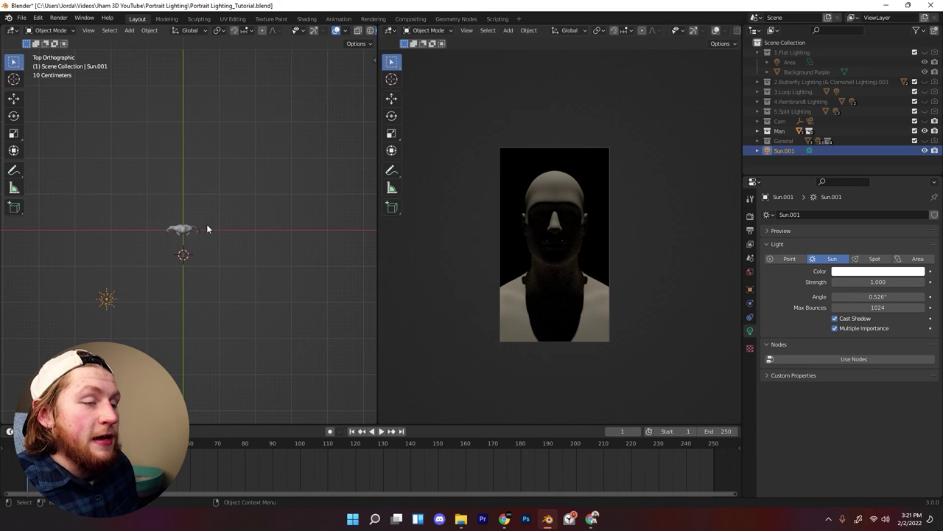
pyautogui.press('g')
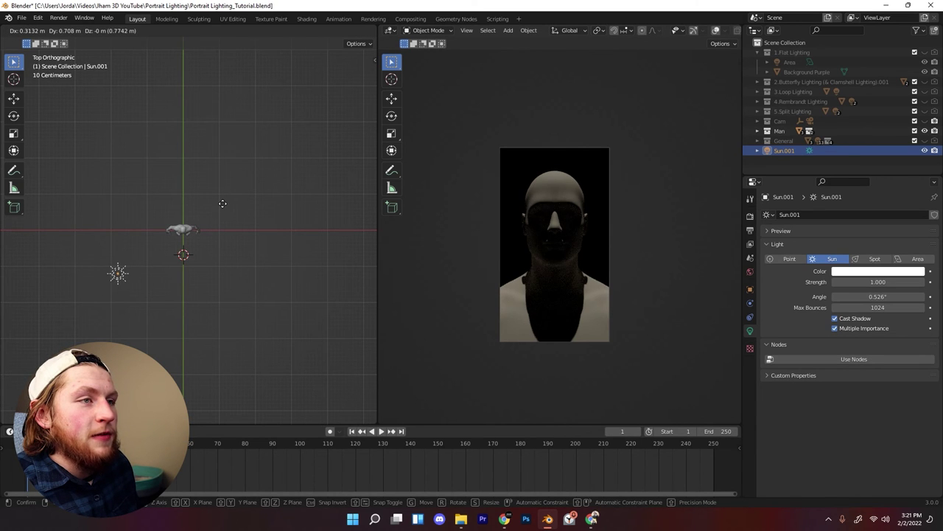
pyautogui.click(220, 203)
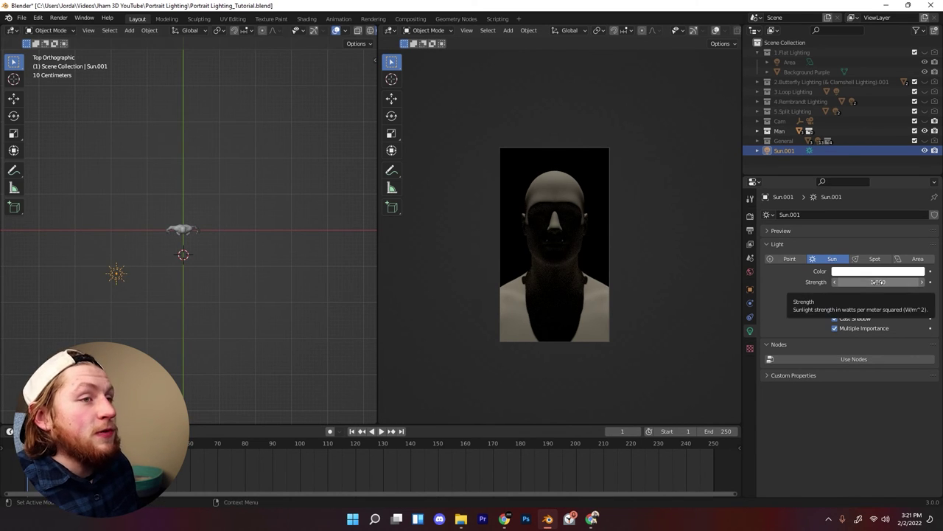
pyautogui.moveTo(877, 283)
pyautogui.mouseDown()
pyautogui.moveTo(907, 282)
pyautogui.moveTo(862, 282)
pyautogui.moveTo(874, 285)
pyautogui.mouseUp()
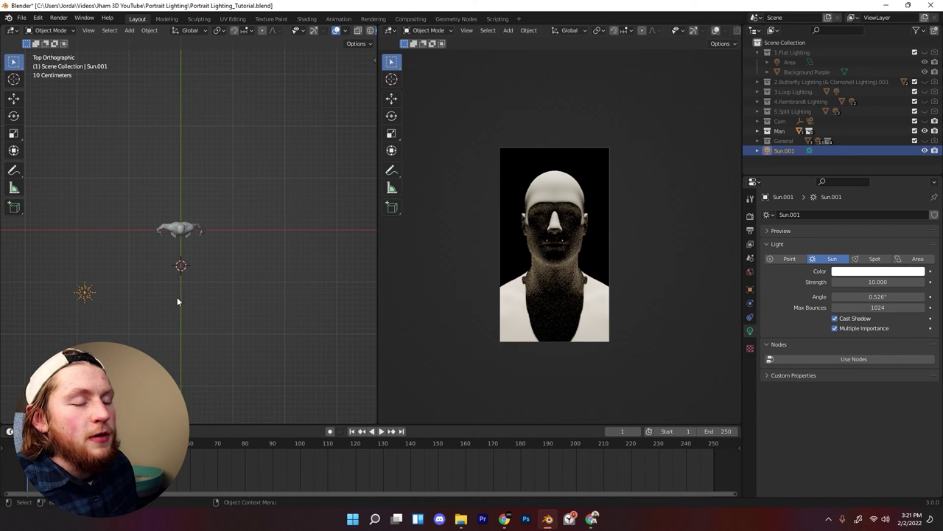
pyautogui.moveTo(177, 297); pyautogui.dragTo(154, 211, button='middle')
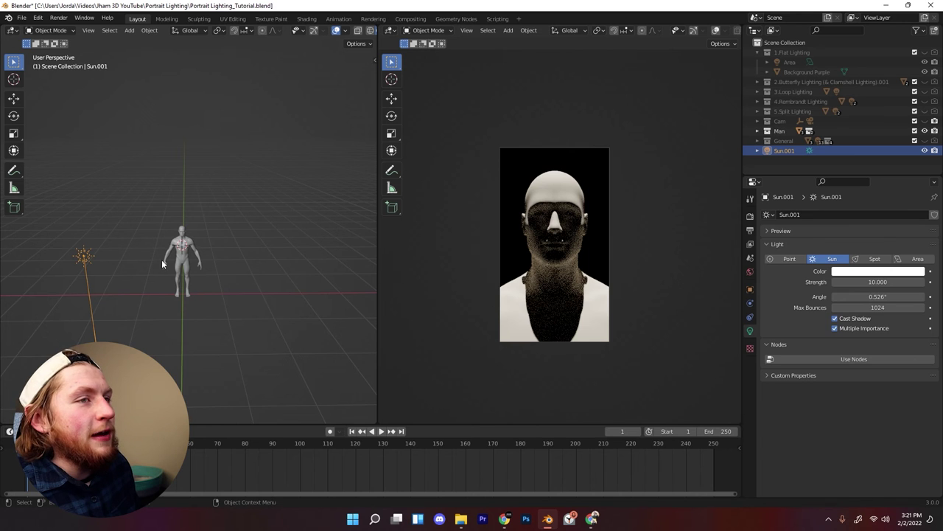
# Step: Set the sun light's strength to 750
pyautogui.moveTo(162, 259); pyautogui.dragTo(187, 306, button='middle')
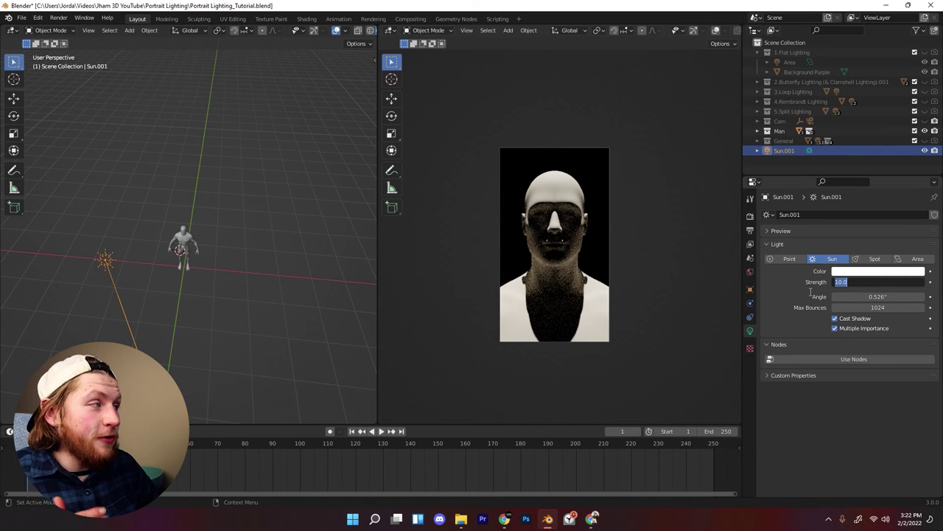
pyautogui.write('750')
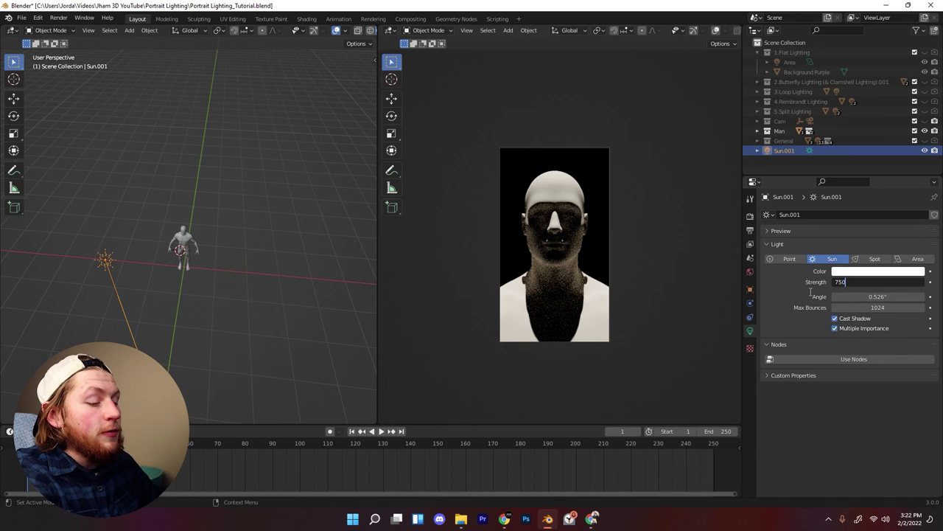
pyautogui.press('Return')
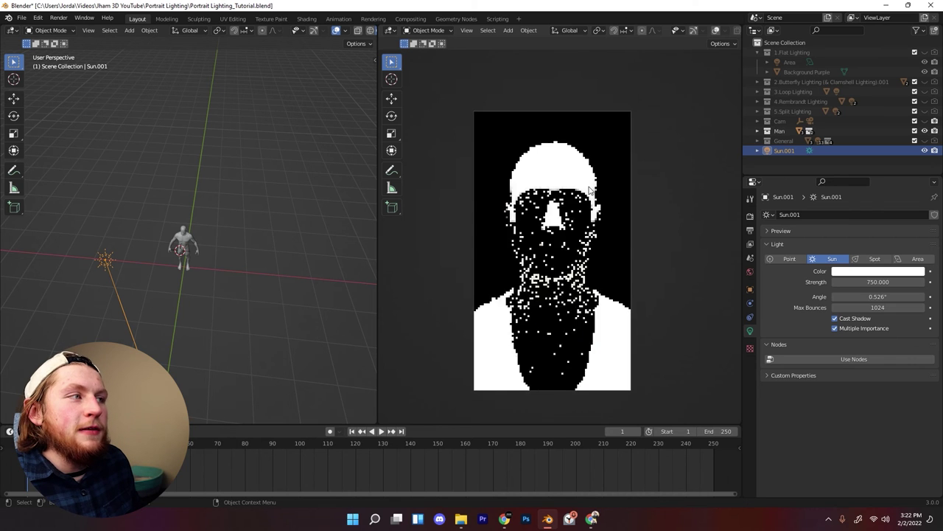
pyautogui.scroll(2, 589, 190)
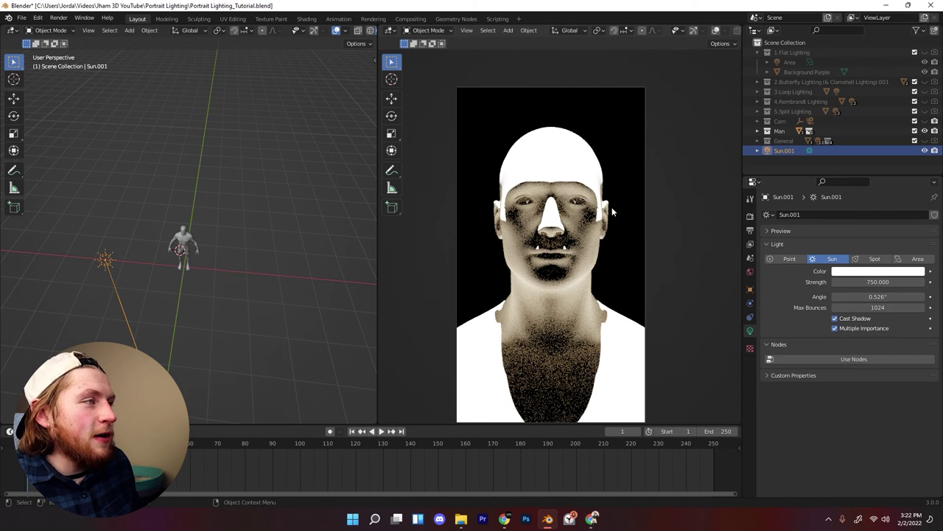
# Step: Lower the scene's Color Management exposure to -3.333
pyautogui.click(750, 216)
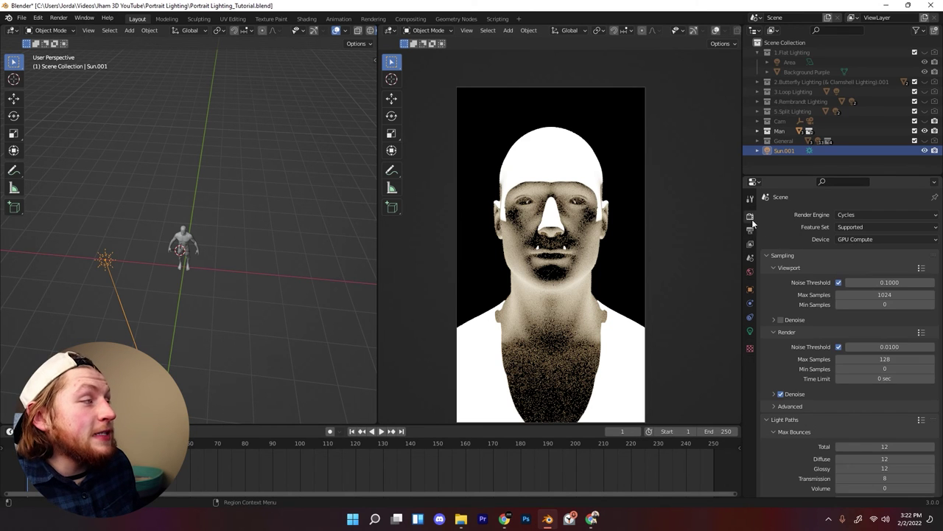
pyautogui.scroll(-5, 773, 262)
pyautogui.scroll(-3, 774, 266)
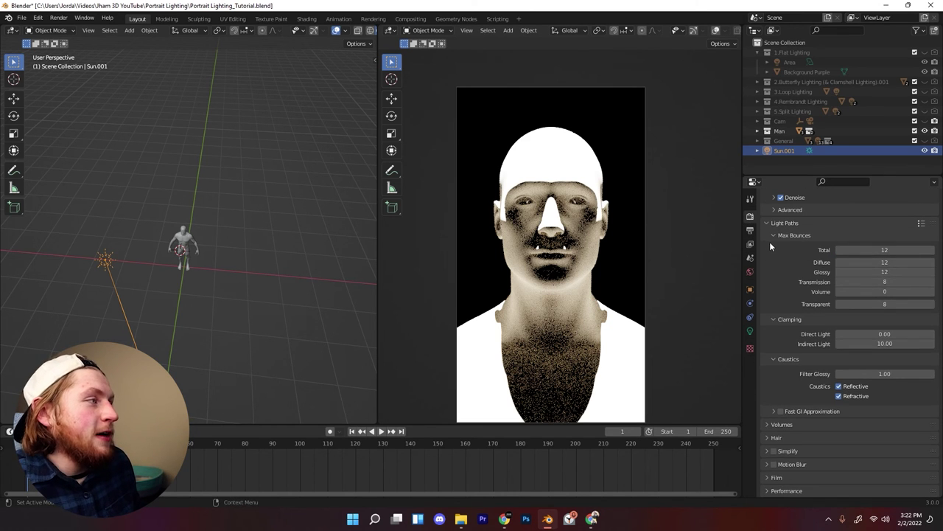
pyautogui.scroll(-7, 765, 232)
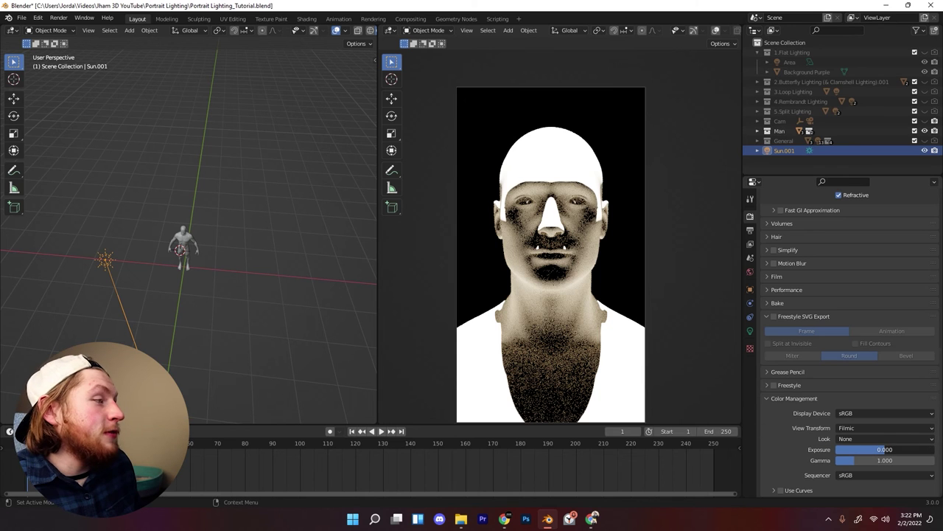
pyautogui.scroll(10, 768, 320)
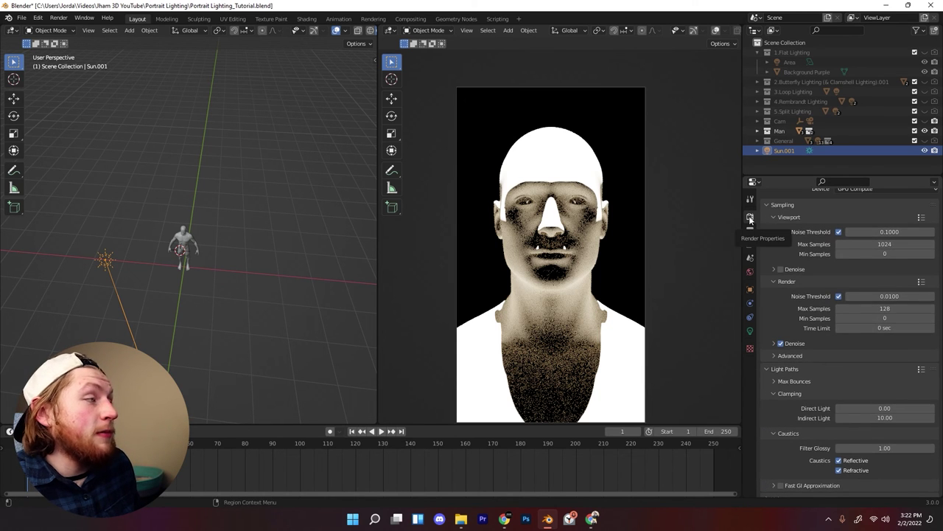
pyautogui.scroll(-10, 796, 373)
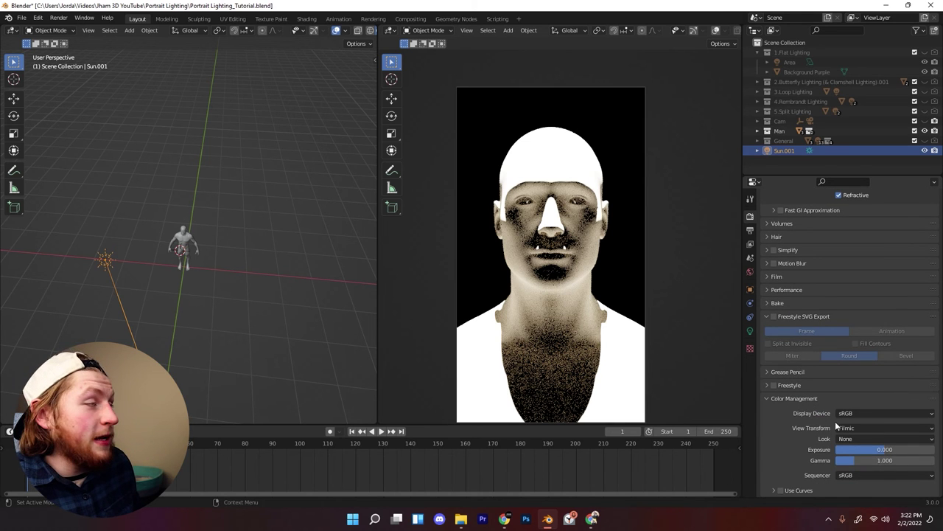
pyautogui.moveTo(884, 449); pyautogui.dragTo(861, 449)
# Step: Rotate the sun about the global Y axis towards the figure and raise it along Z above head height
pyautogui.press('r')
pyautogui.press('y')
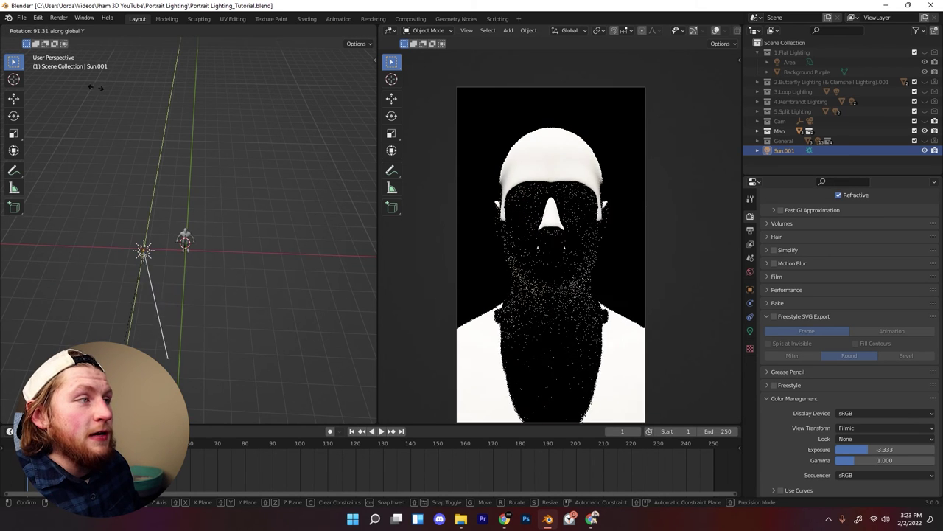
pyautogui.click(217, 343)
pyautogui.moveTo(217, 343); pyautogui.dragTo(193, 261, button='middle')
pyautogui.press('g')
pyautogui.press('z')
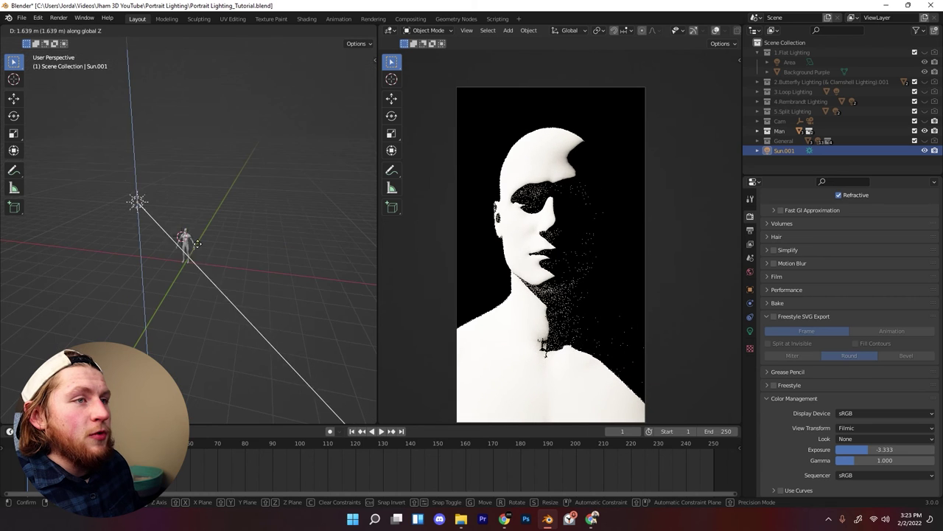
pyautogui.click(197, 208)
# Step: Rotate the sun about the global Z axis until it lights the face with a triangle on the shadowed cheek
pyautogui.moveTo(198, 208); pyautogui.dragTo(185, 232, button='middle')
pyautogui.press('r')
pyautogui.press('z')
pyautogui.click(249, 269)
pyautogui.moveTo(248, 270); pyautogui.dragTo(244, 237, button='middle')
pyautogui.press('r')
pyautogui.press('z')
pyautogui.click(251, 253)
pyautogui.press('r')
pyautogui.press('z')
pyautogui.click(258, 239)
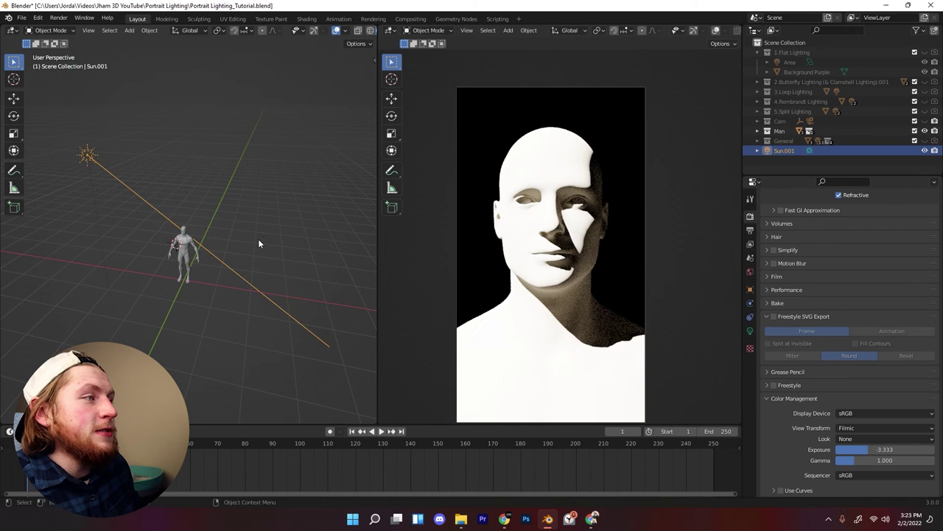
# Step: Move the sun freely to a different spot near the figure without changing its direction
pyautogui.press('g')
pyautogui.moveTo(252, 278); pyautogui.dragTo(319, 285, button='middle')
pyautogui.click(253, 318)
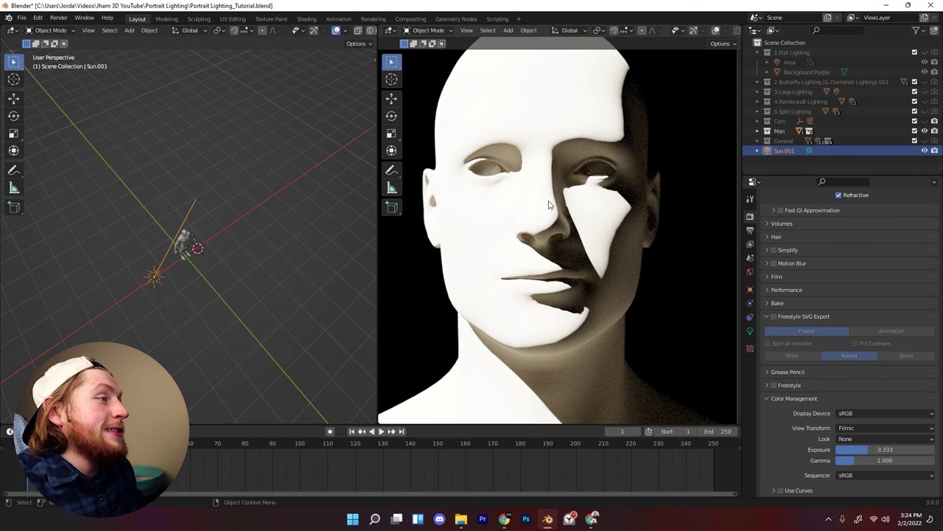
# Step: Try rotating the sun about the global Z axis to compare how its direction changes the face shadows
pyautogui.moveTo(247, 261); pyautogui.dragTo(190, 234, button='middle')
pyautogui.press('r')
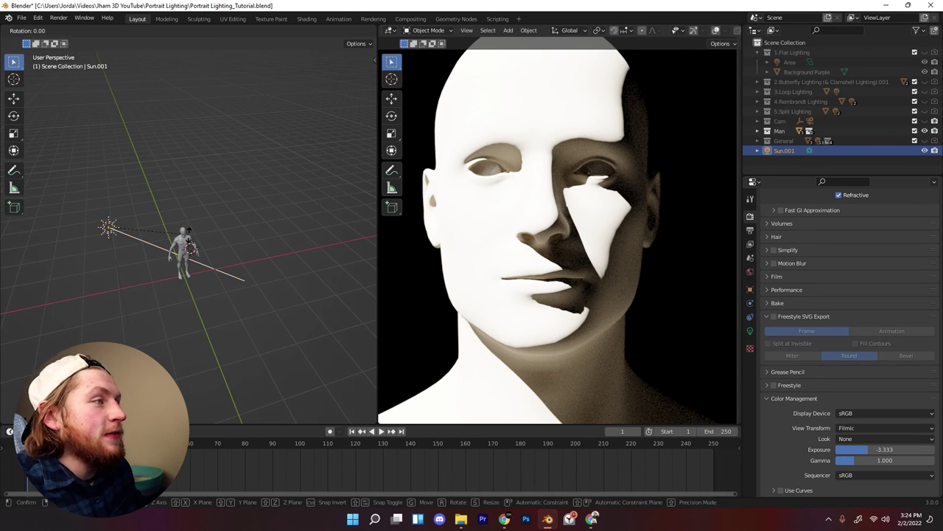
pyautogui.press('z')
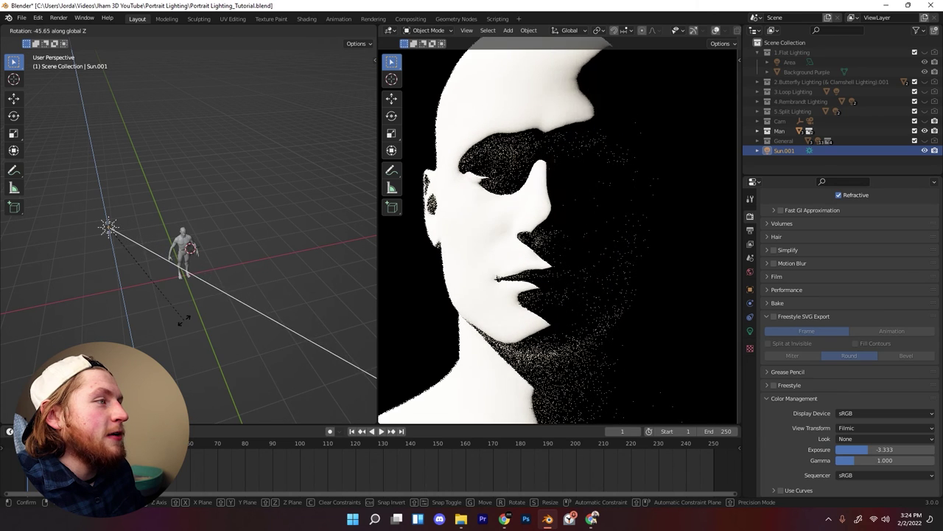
pyautogui.click(185, 304)
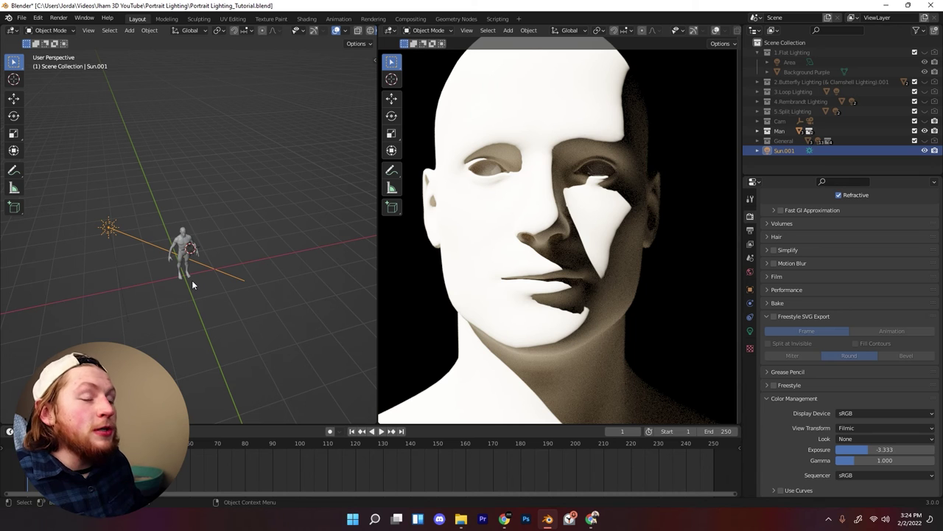
# Step: Frame the head against the meadow HDRI and adjust the environment's rotation in the world Mapping node
pyautogui.moveTo(239, 236); pyautogui.dragTo(266, 249, button='middle')
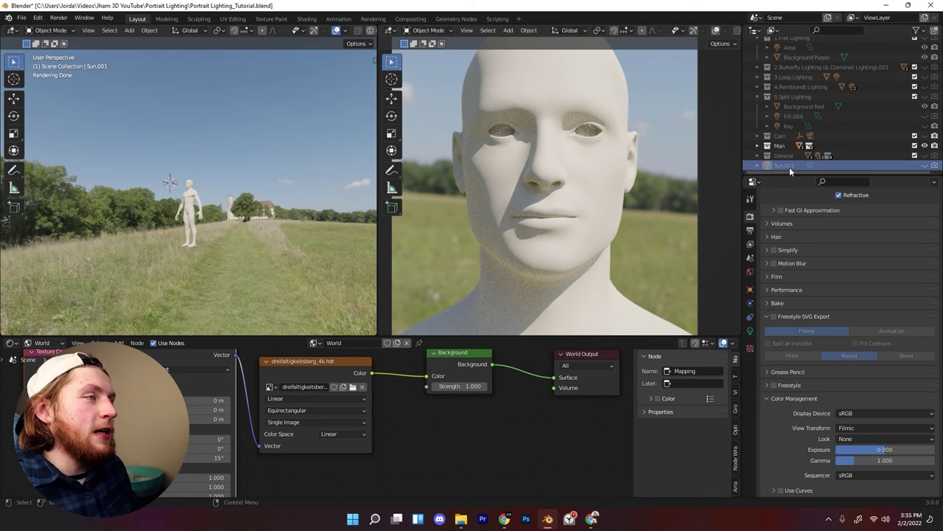
pyautogui.press('Home')
pyautogui.scroll(1, 516, 224)
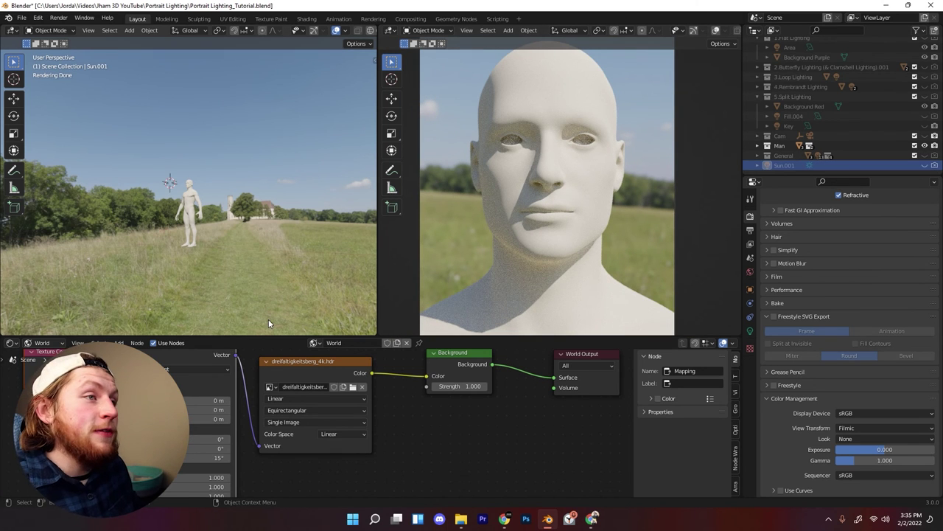
pyautogui.scroll(-1, 497, 201)
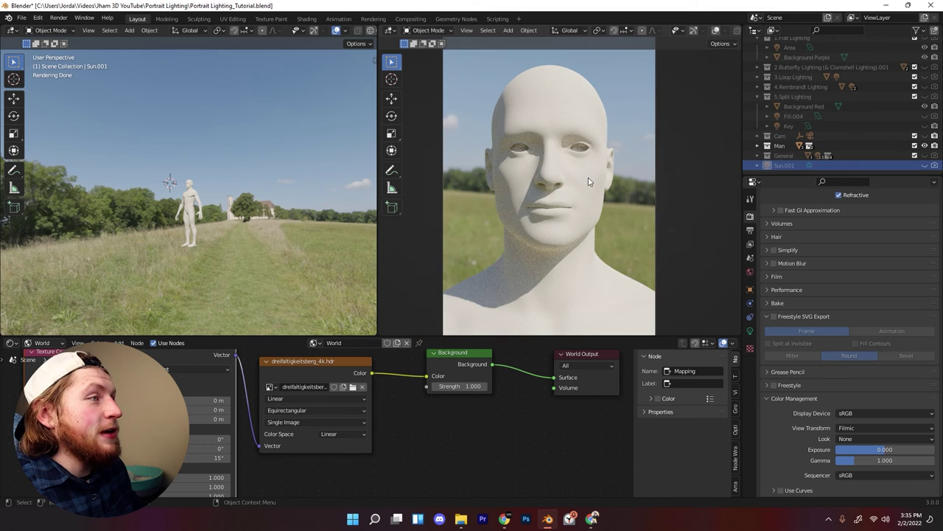
pyautogui.moveTo(212, 448); pyautogui.dragTo(188, 448)
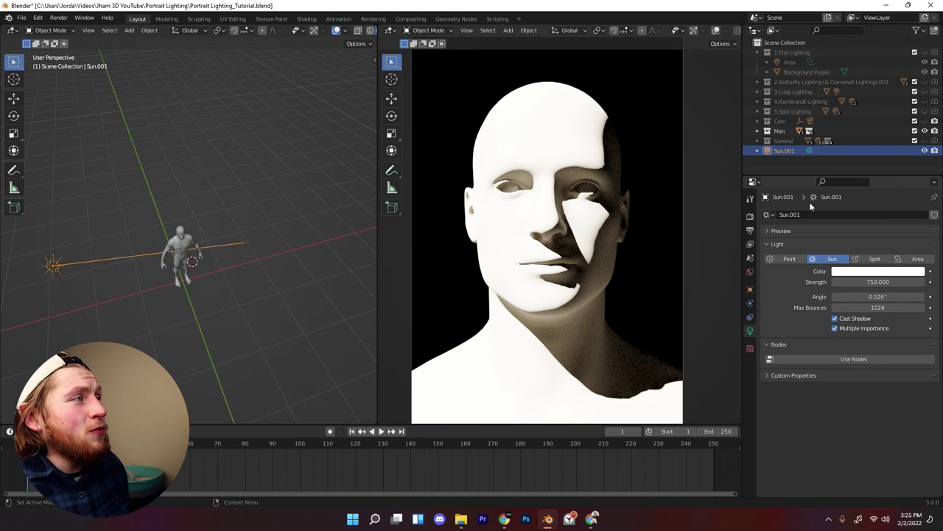
# Step: Show the 5.Split Lighting collection and toggle the sun off and on to compare it with the studio lights
pyautogui.click(925, 52)
pyautogui.click(925, 52)
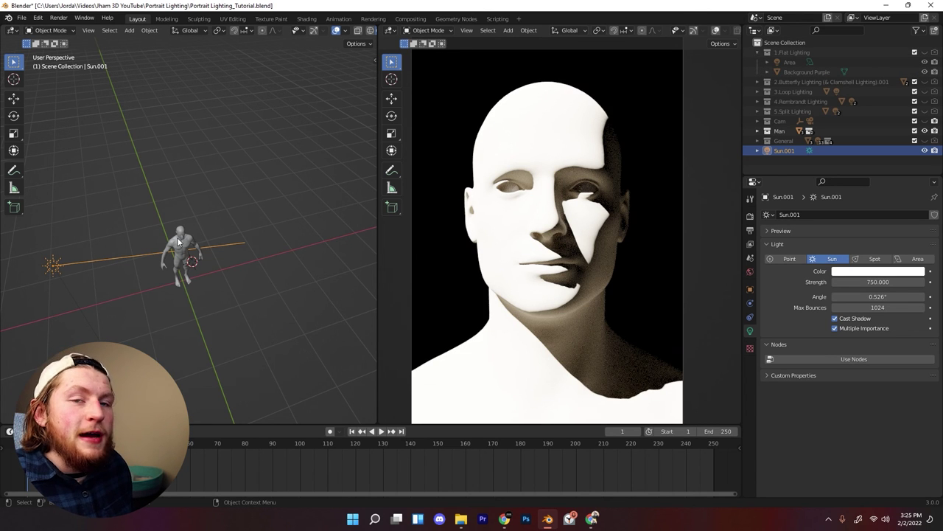
pyautogui.click(925, 111)
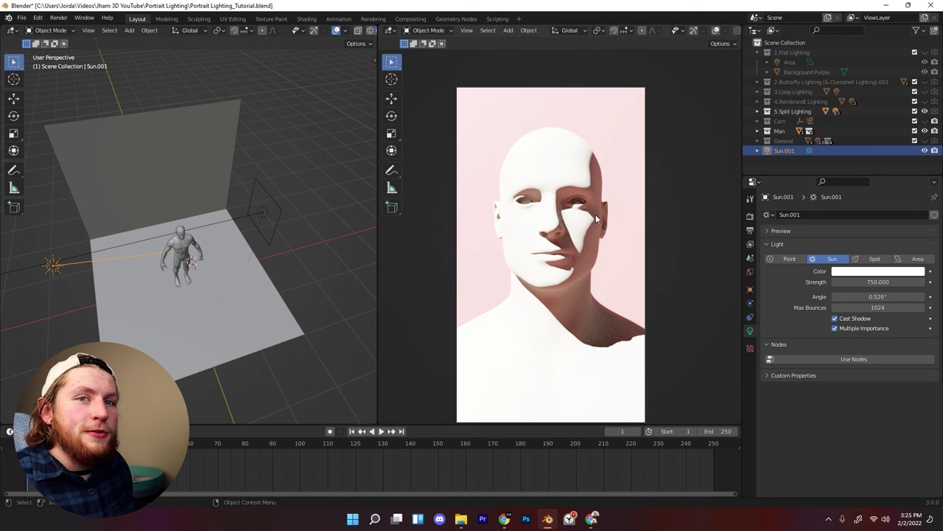
pyautogui.scroll(1, 595, 215)
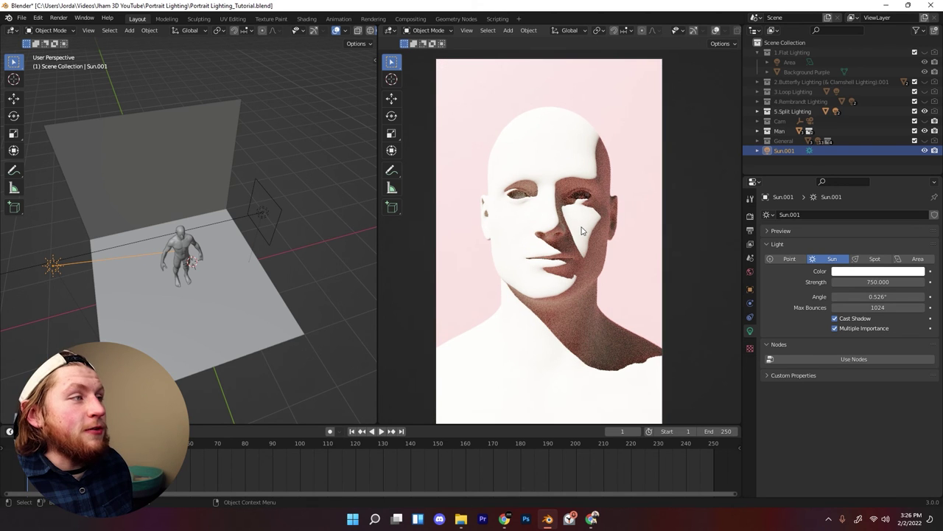
pyautogui.click(925, 151)
pyautogui.click(924, 151)
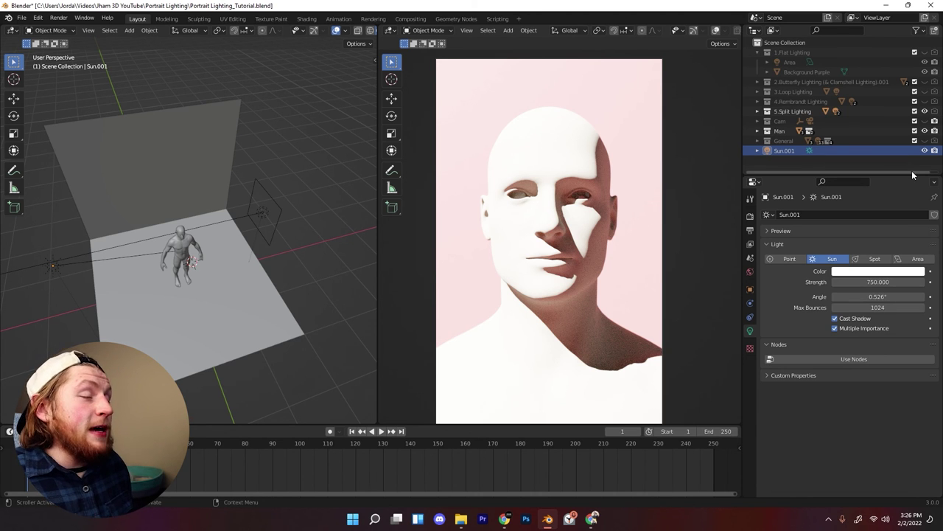
# Step: Try a different exposure in the scene's Color Management settings
pyautogui.click(750, 215)
pyautogui.scroll(-4, 801, 386)
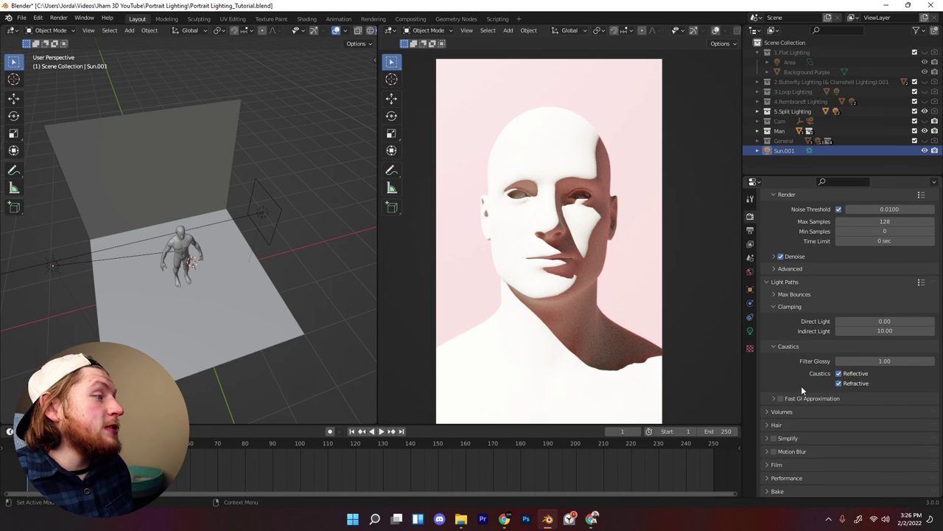
pyautogui.scroll(-6, 801, 385)
pyautogui.moveTo(850, 444)
pyautogui.mouseDown()
pyautogui.moveTo(803, 444)
pyautogui.moveTo(851, 449)
pyautogui.mouseUp()
pyautogui.press('Escape')
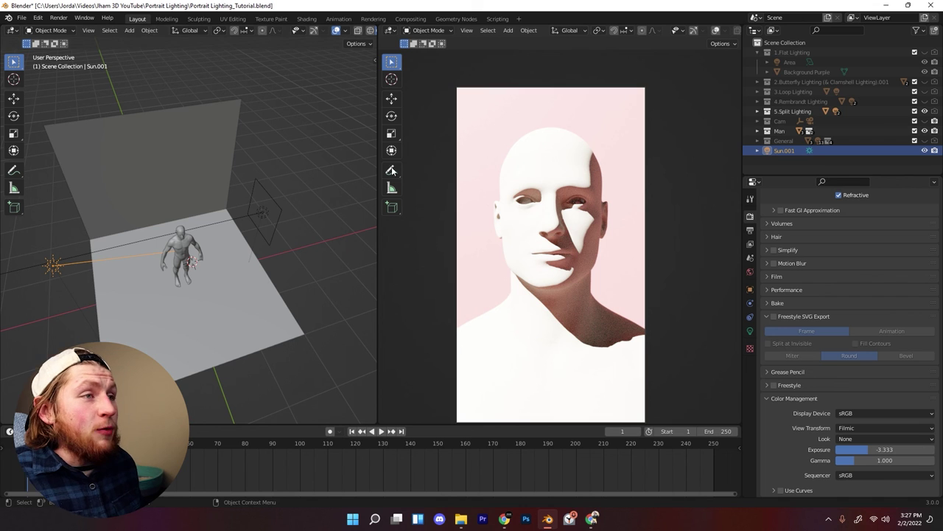
# Step: Hide the Sun.001 light so only the split lighting setup illuminates the figure
pyautogui.press('h')
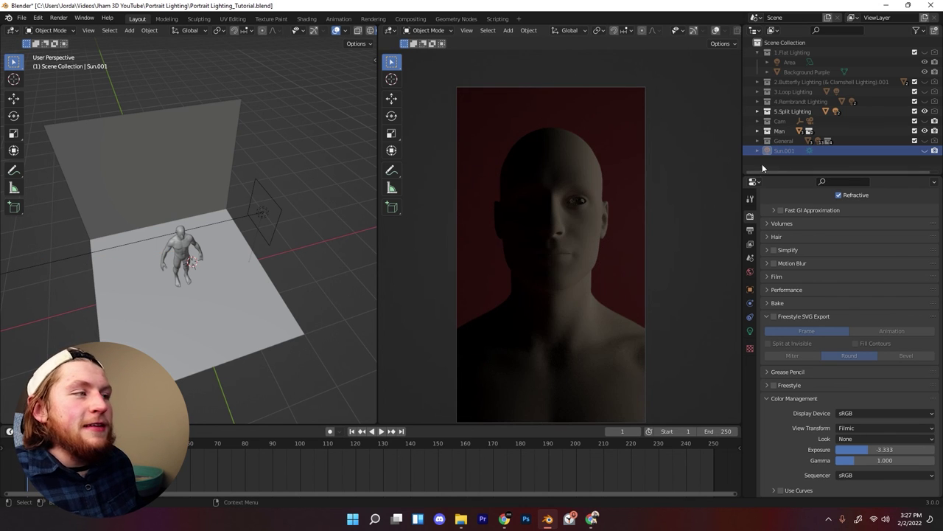
pyautogui.scroll(-1, 311, 282)
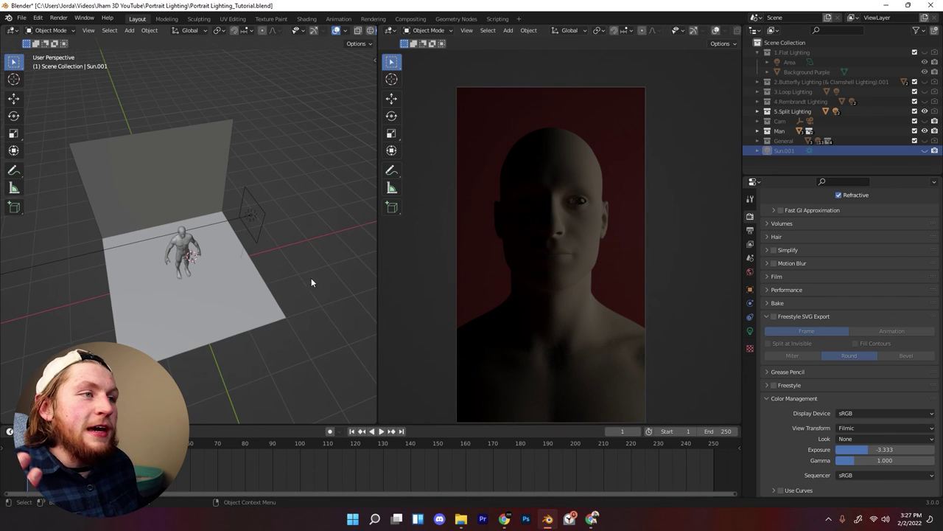